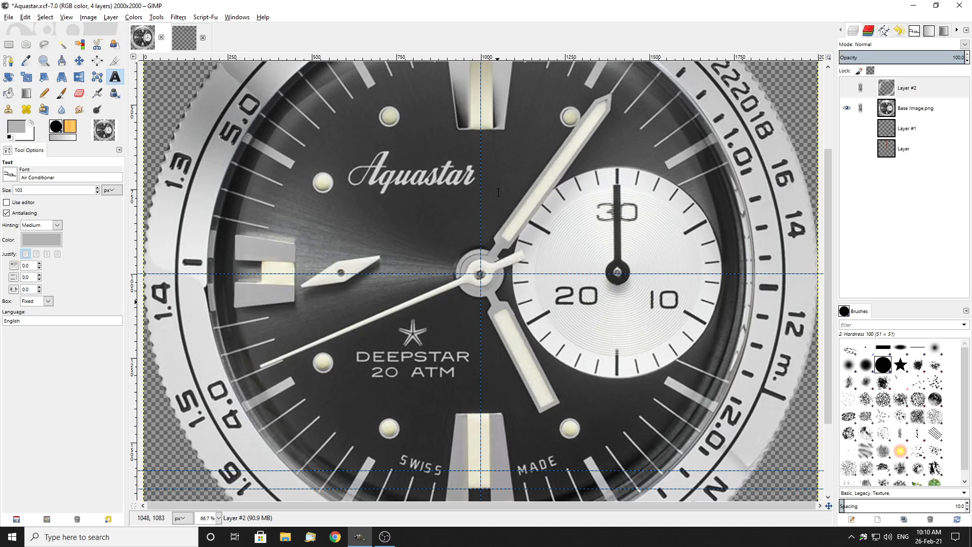
# Show Layer #2 and hide Base Image.png to examine the metallic bezel ring and its serrated edge on their own.
pyautogui.scroll(3, 498, 193)
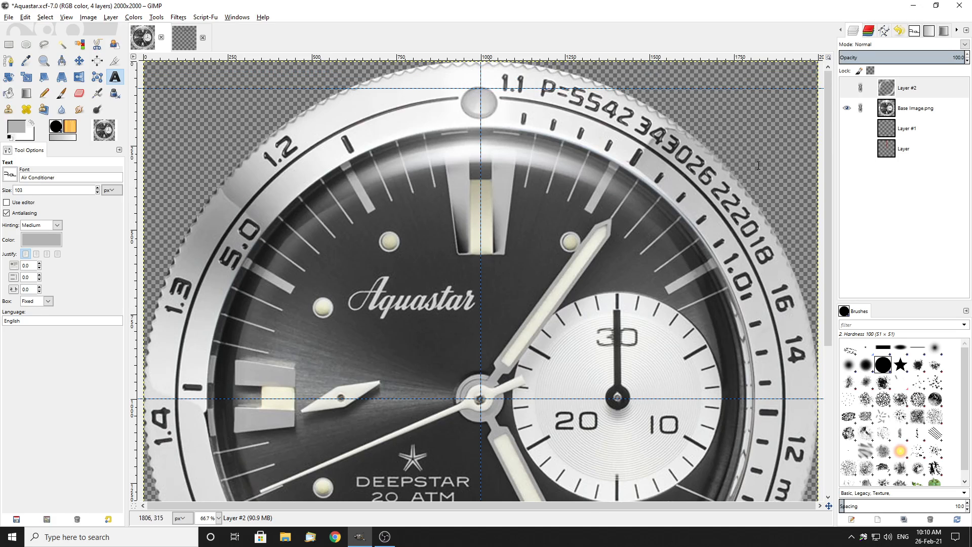
pyautogui.click(846, 89)
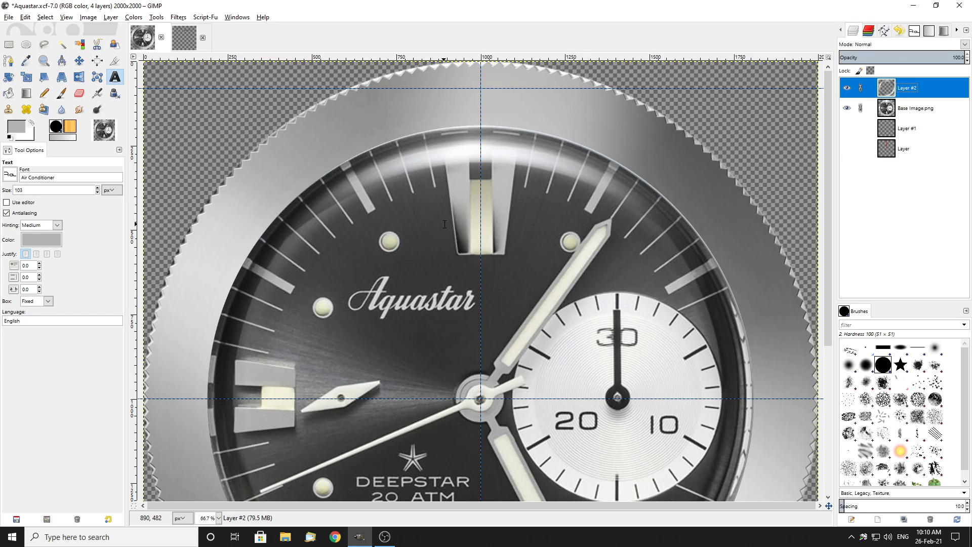
pyautogui.scroll(-3, 513, 184)
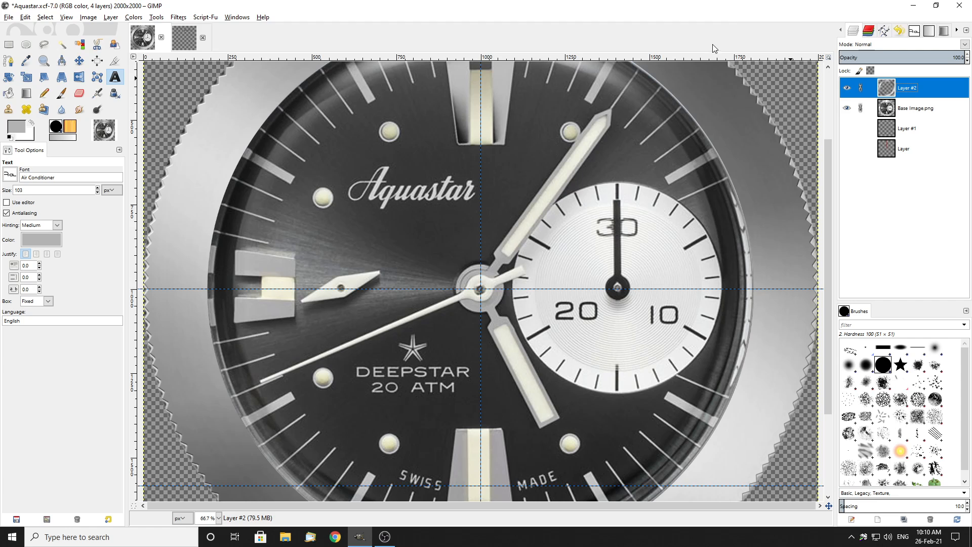
pyautogui.scroll(3, 512, 185)
pyautogui.click(846, 108)
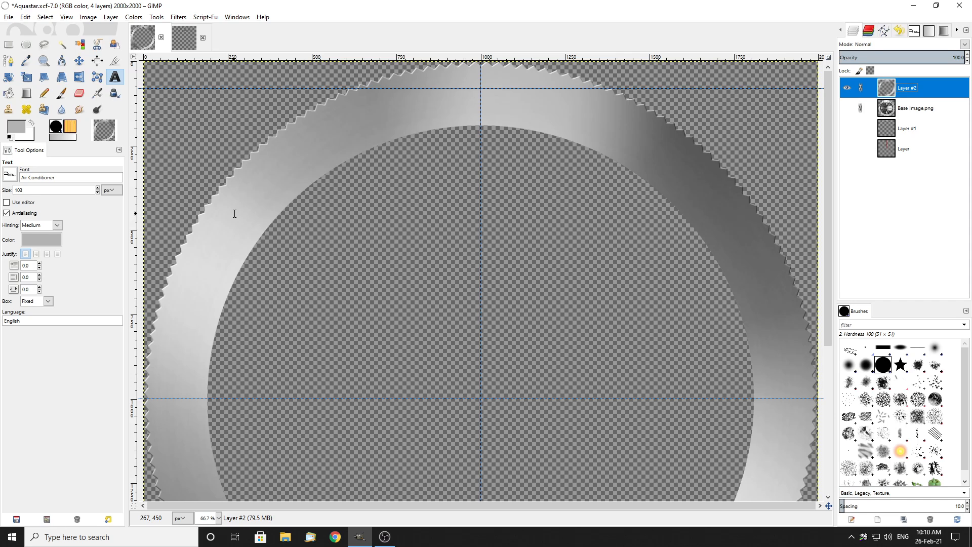
pyautogui.press('2')
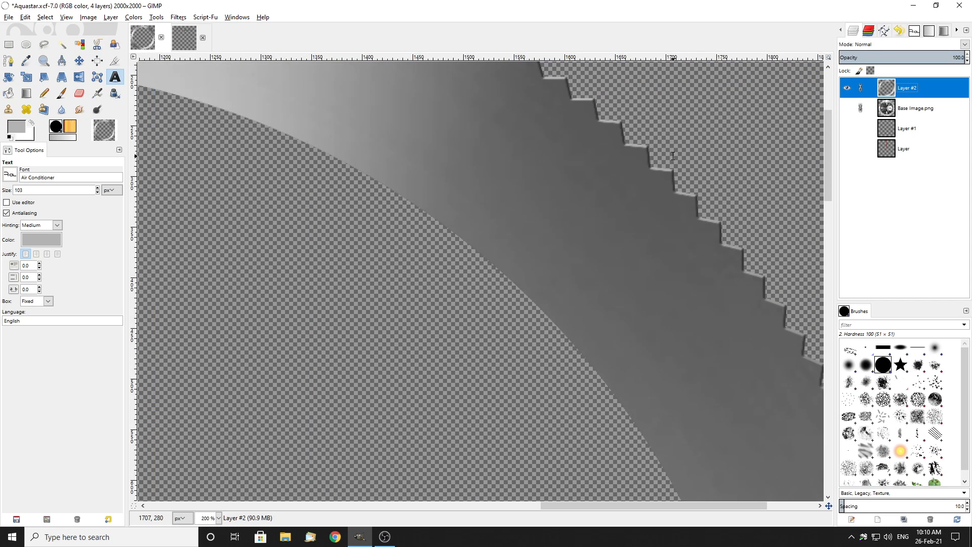
pyautogui.press('1')
pyautogui.hotkey('shift', '2')
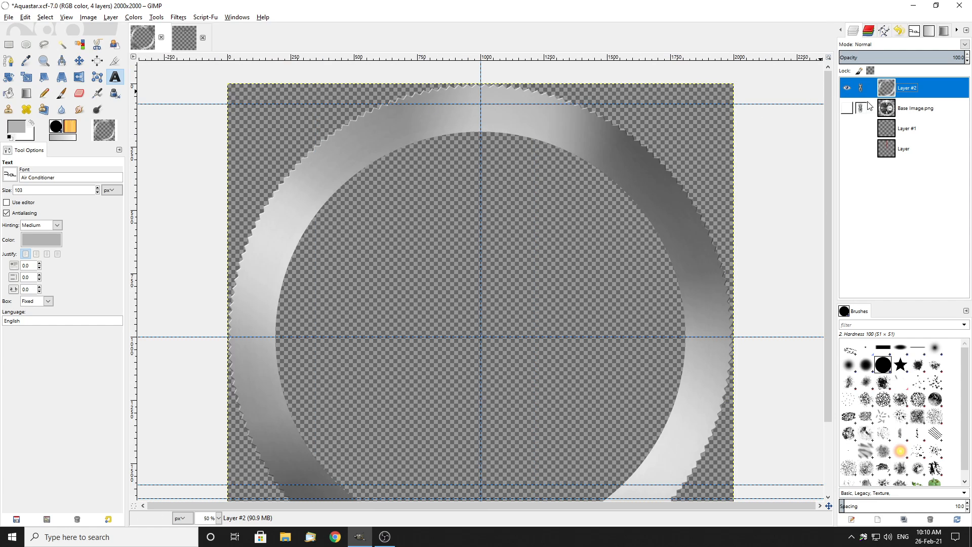
# Compare the bezel ring with the watch by toggling Base Image.png, leaving it visible and Layer #2 hidden.
pyautogui.click(847, 109)
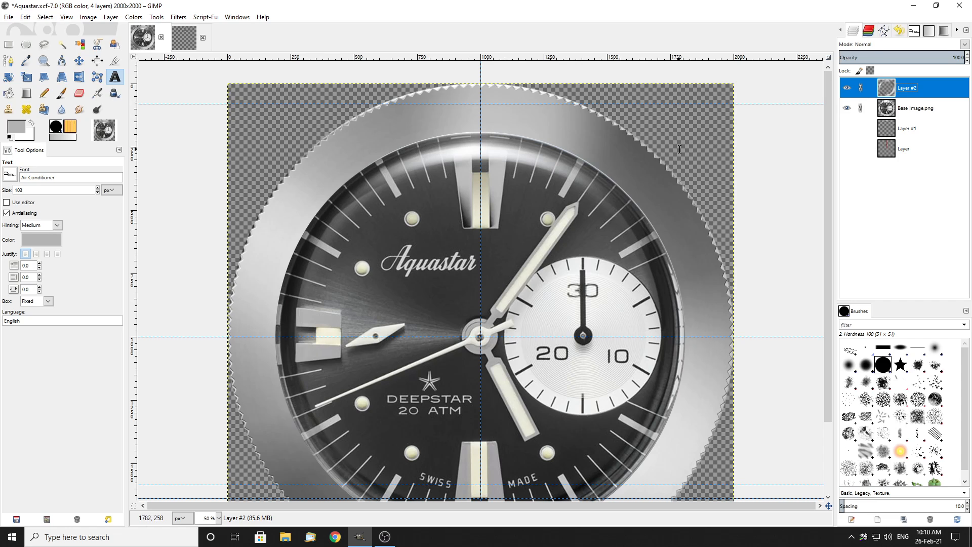
pyautogui.click(847, 108)
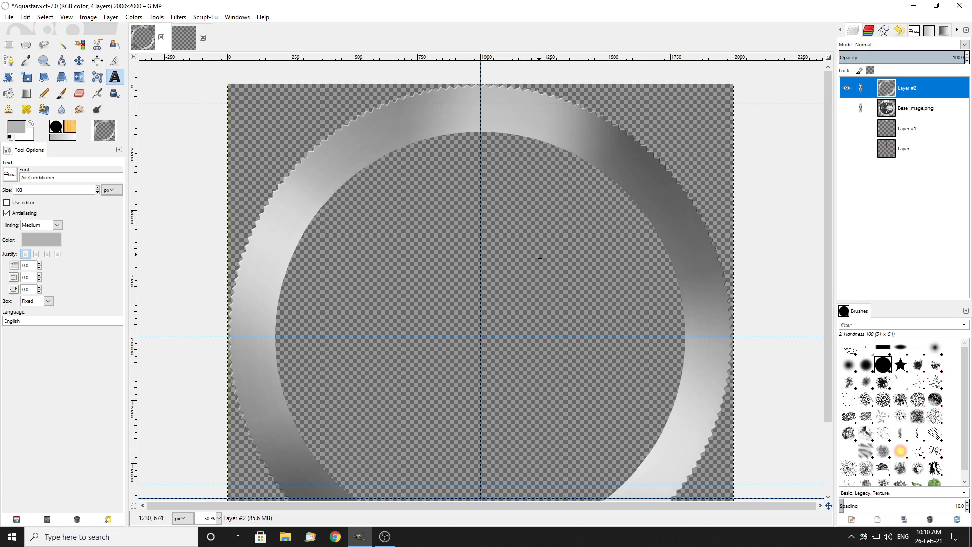
pyautogui.click(847, 89)
pyautogui.click(847, 108)
# Examine the numerals, lettering and tick marks around the bezel of the base watch image.
pyautogui.scroll(2, 578, 415)
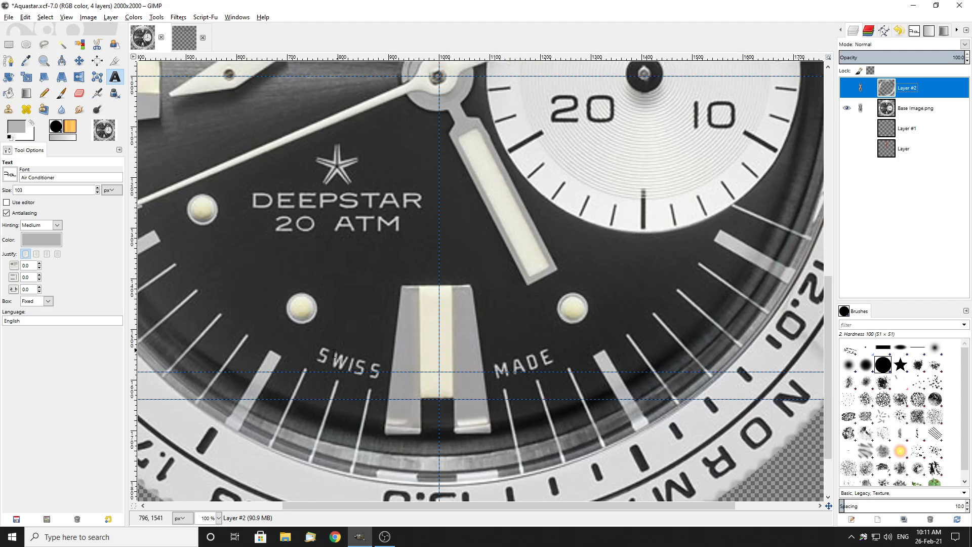
pyautogui.scroll(-2, 513, 444)
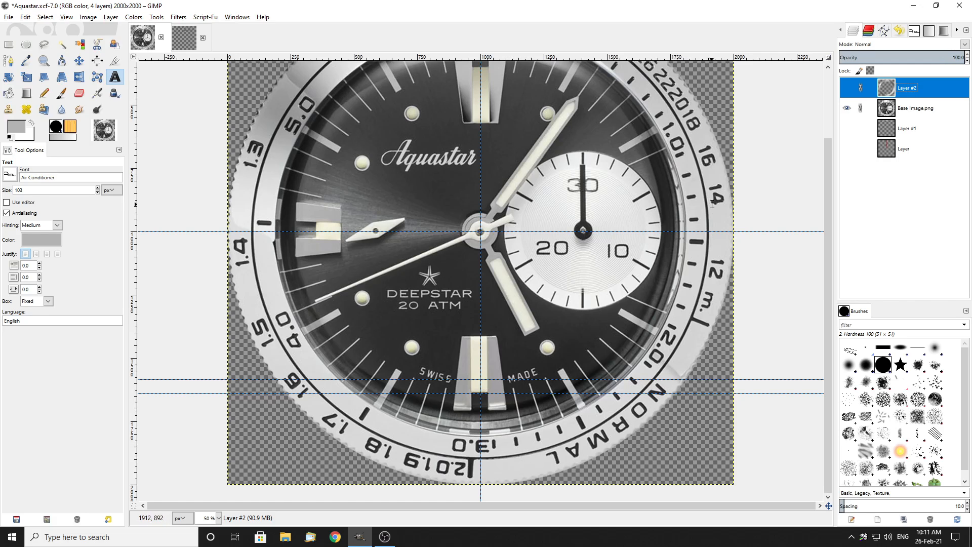
pyautogui.scroll(3, 596, 107)
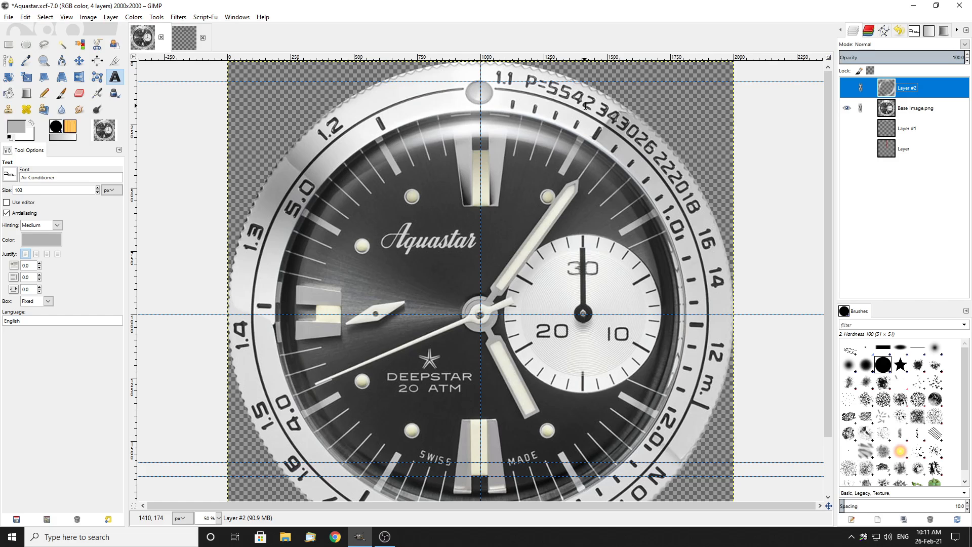
pyautogui.scroll(-3, 605, 446)
pyautogui.keyDown('ctrl'); pyautogui.scroll(2, 639, 423); pyautogui.keyUp('ctrl')
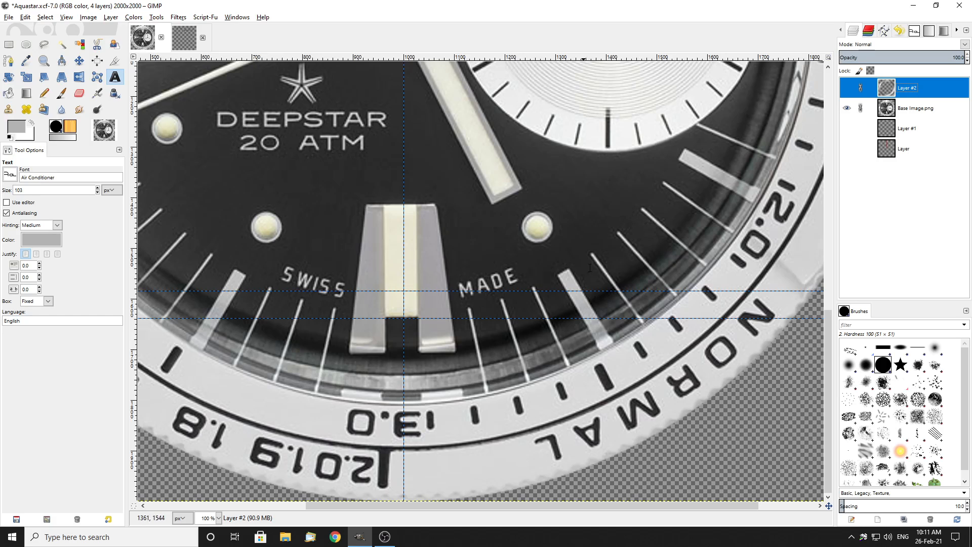
pyautogui.scroll(3, 613, 269)
pyautogui.scroll(-3, 612, 269)
pyautogui.keyDown('ctrl'); pyautogui.scroll(-1, 456, 298); pyautogui.keyUp('ctrl')
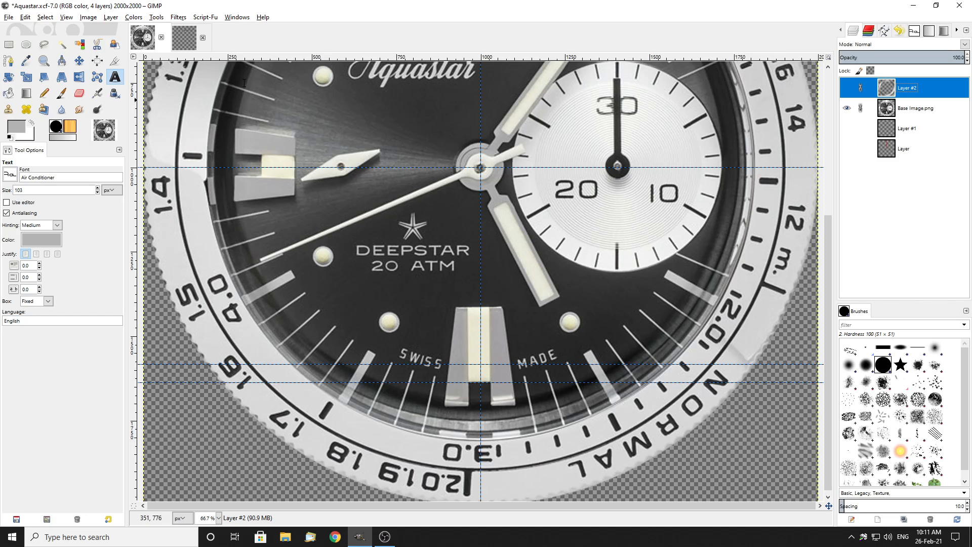
# Switch to the untitled font sample image and examine its digits, NORMAL and pm lettering, and font names.
pyautogui.click(184, 37)
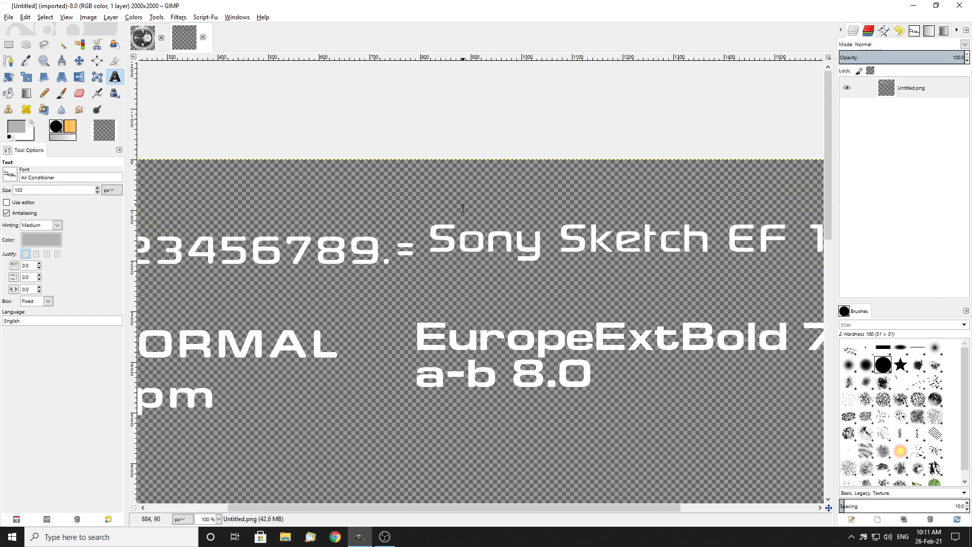
pyautogui.keyDown('ctrl'); pyautogui.scroll(-2, 464, 202); pyautogui.keyUp('ctrl')
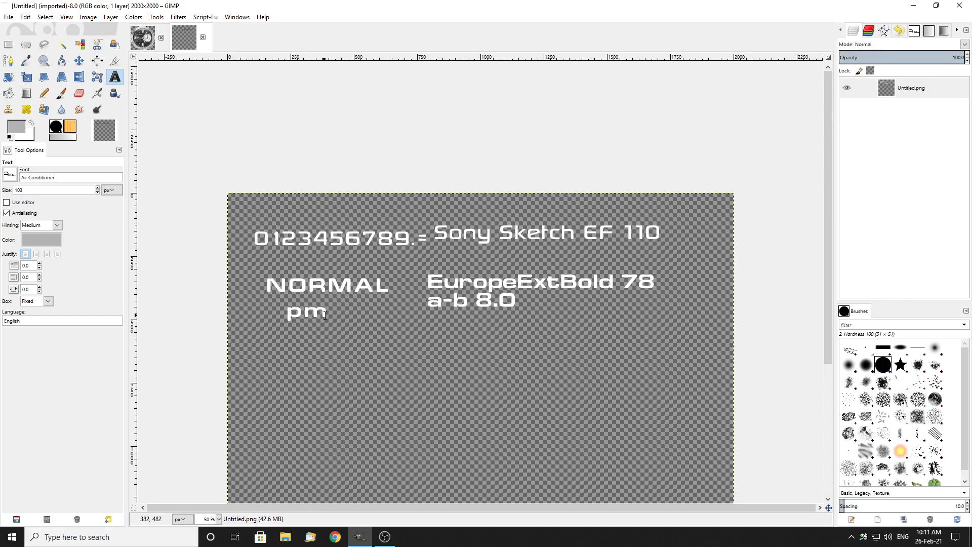
pyautogui.scroll(-3, 385, 215)
pyautogui.scroll(1, 377, 189)
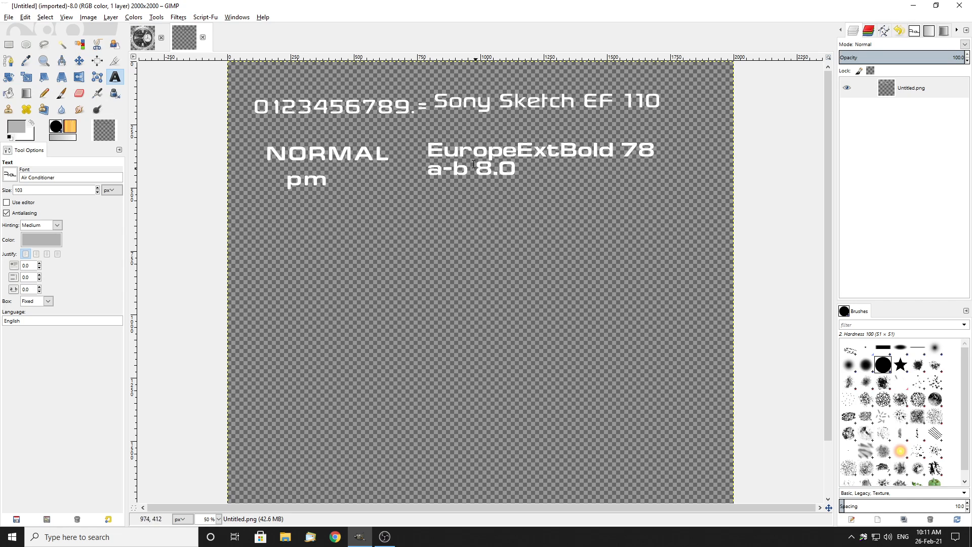
pyautogui.scroll(1, 351, 140)
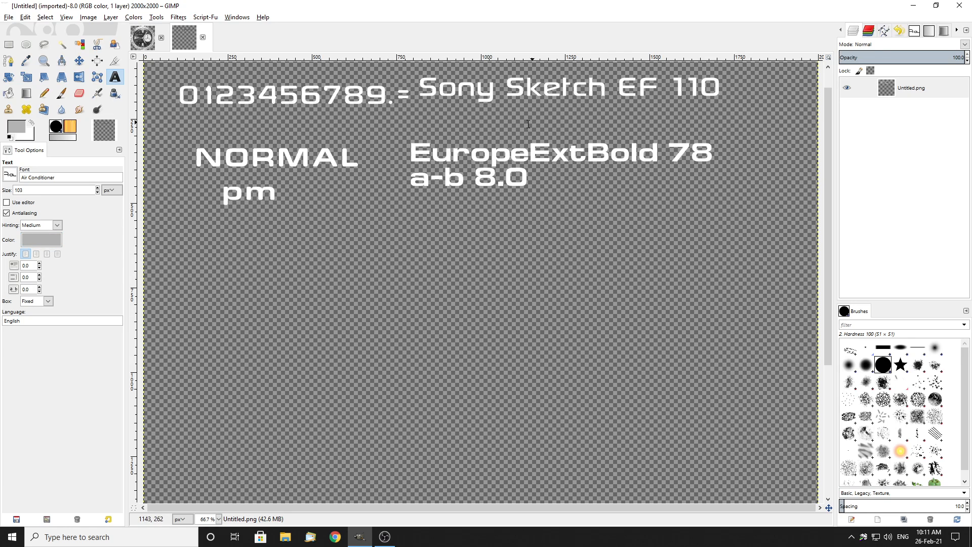
pyautogui.press('m')
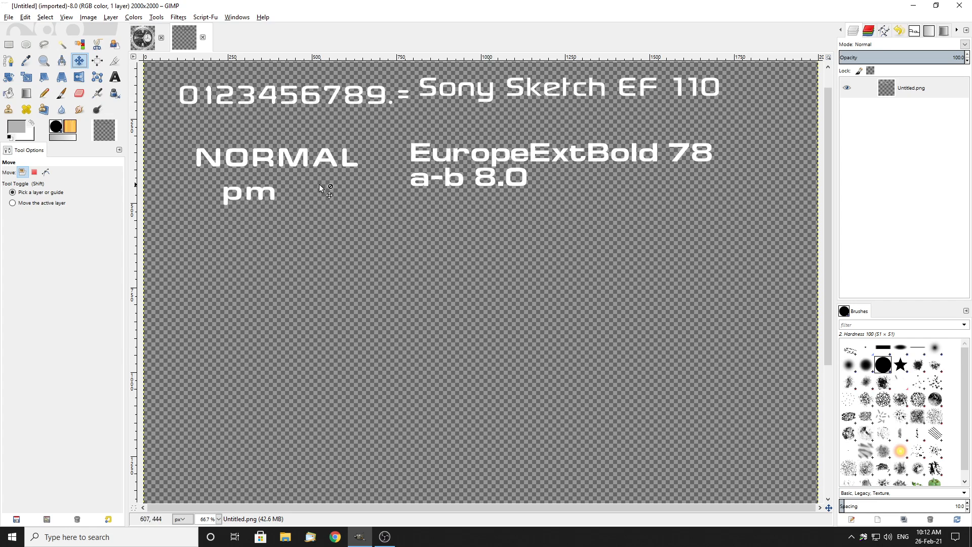
pyautogui.scroll(2, 195, 95)
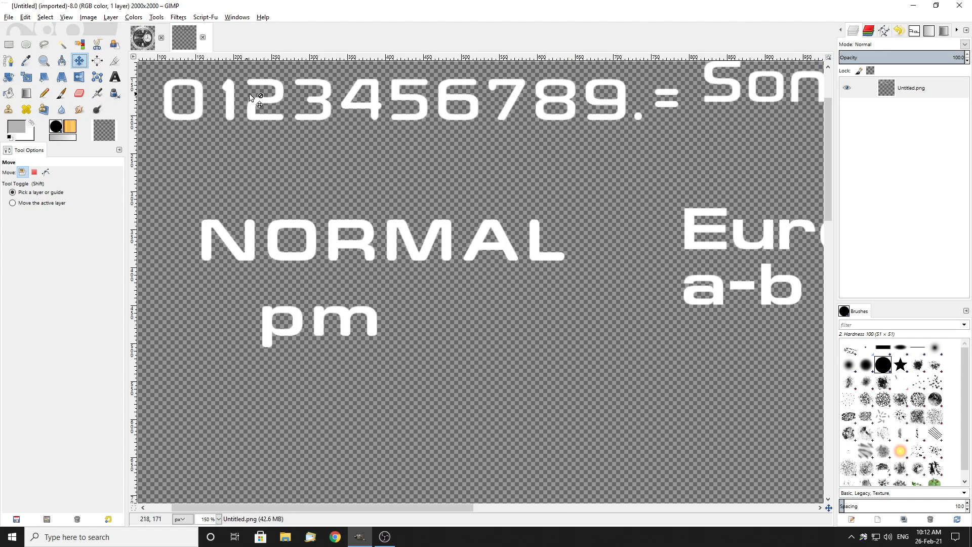
pyautogui.scroll(3, 391, 127)
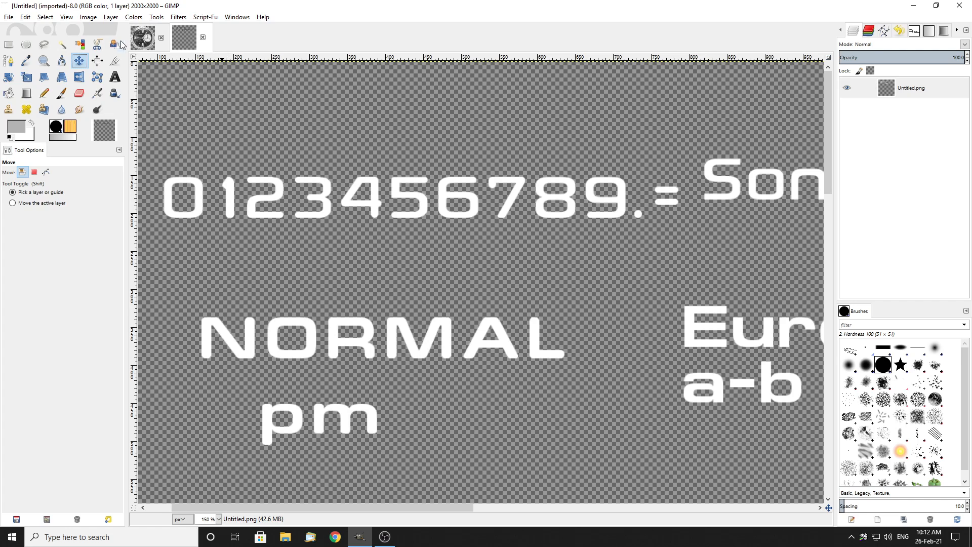
# Compare the bezel numerals in the Aquastar image with the digits and lettering in the font sample image.
pyautogui.click(154, 45)
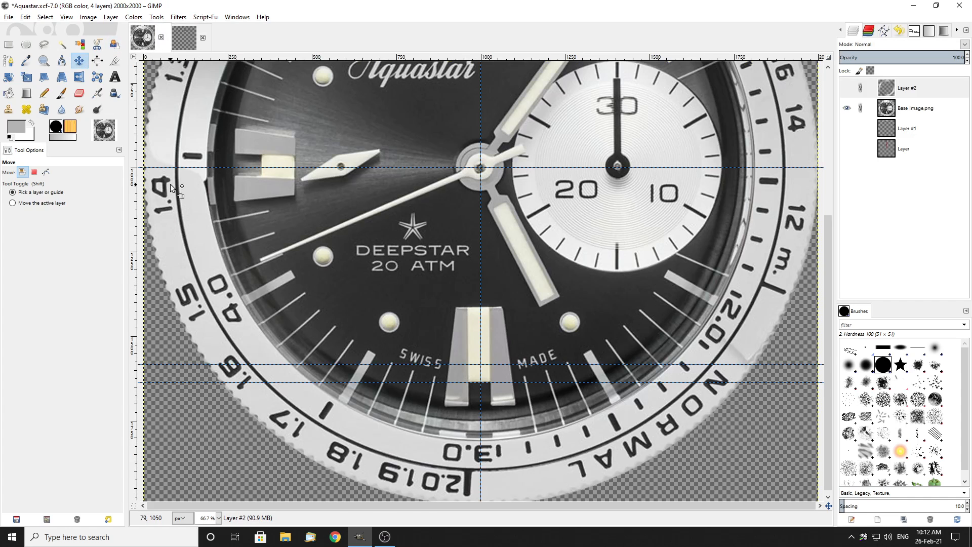
pyautogui.click(185, 36)
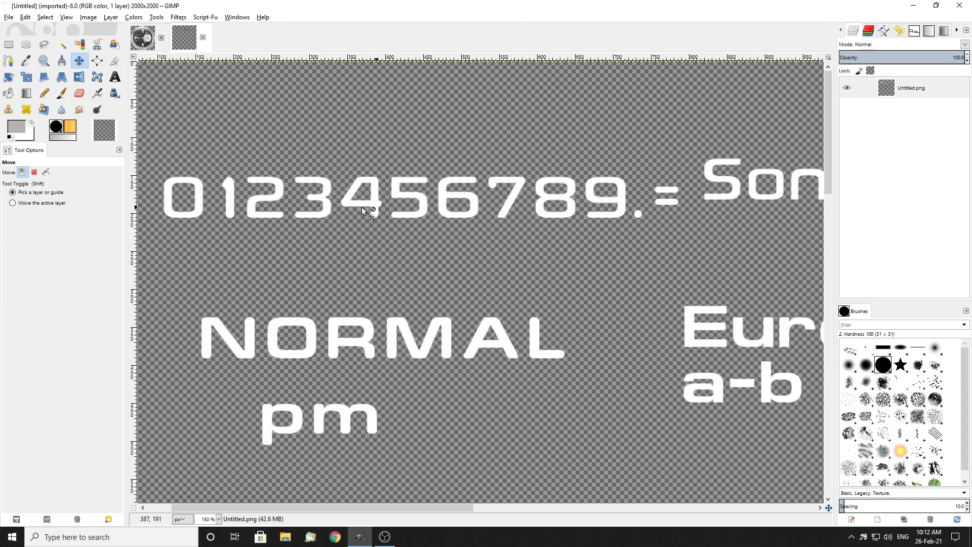
pyautogui.click(146, 40)
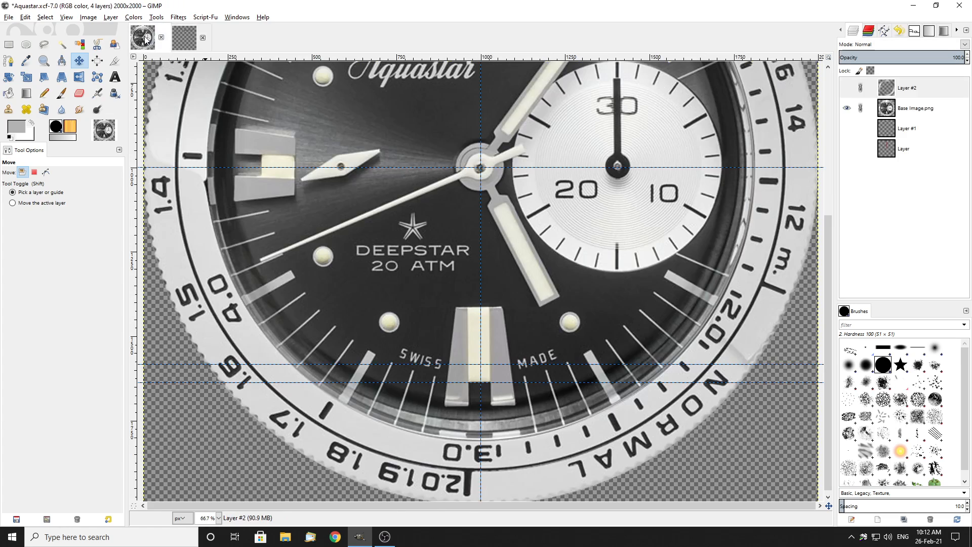
pyautogui.click(186, 39)
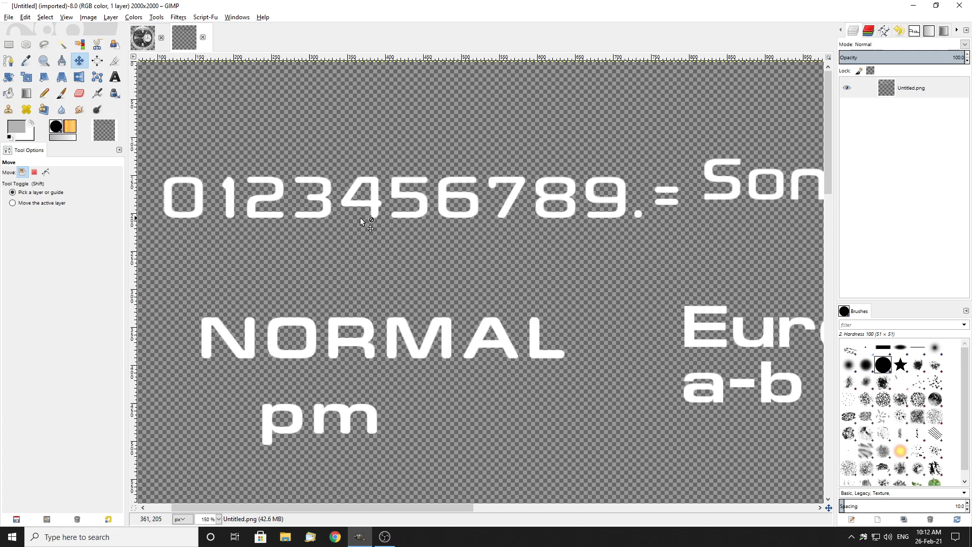
pyautogui.scroll(-2, 800, 207)
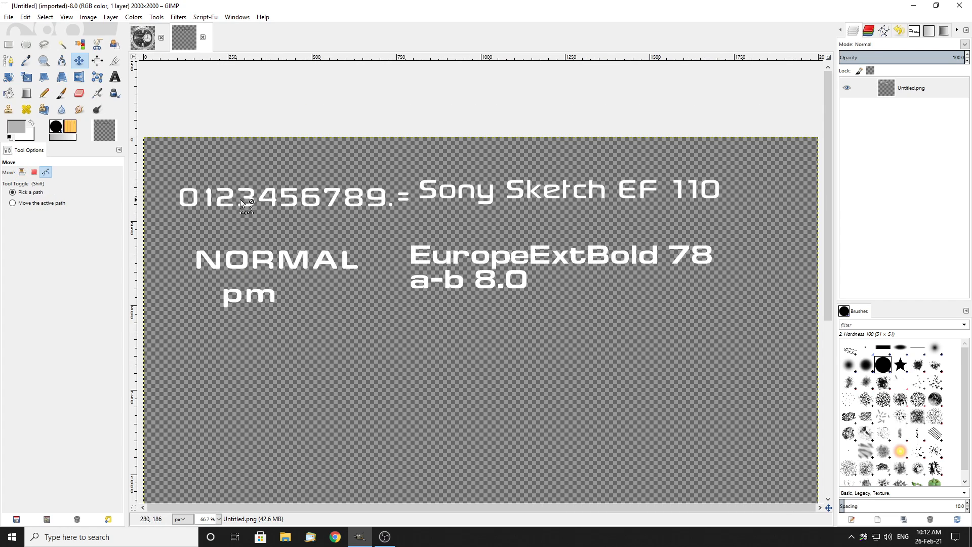
pyautogui.scroll(3, 238, 199)
pyautogui.scroll(-3, 332, 238)
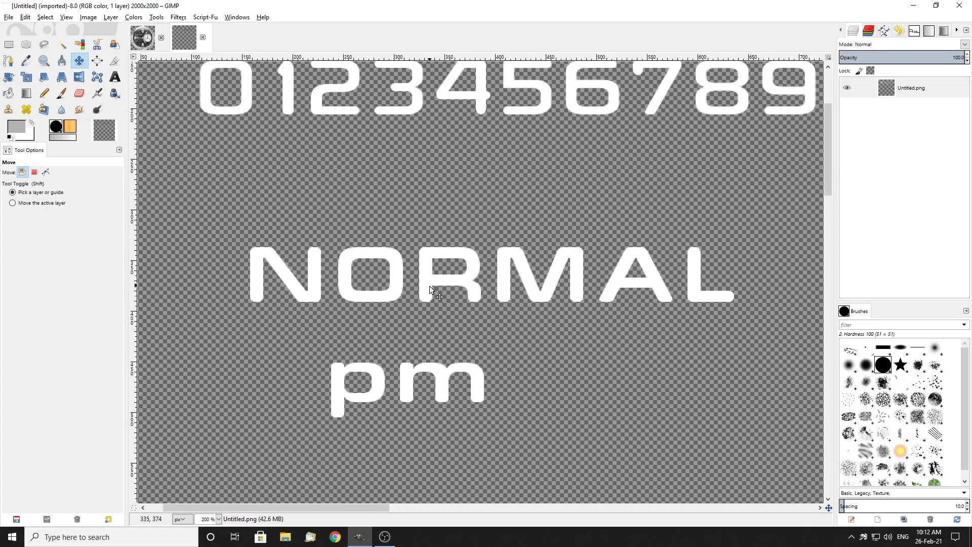
pyautogui.scroll(-2, 636, 278)
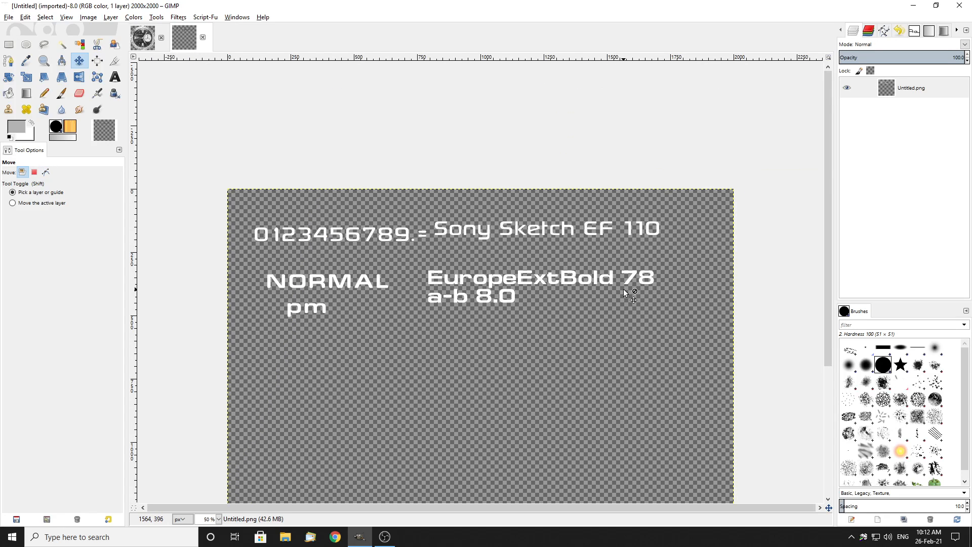
pyautogui.press('ctrl')
pyautogui.scroll(3, 308, 299)
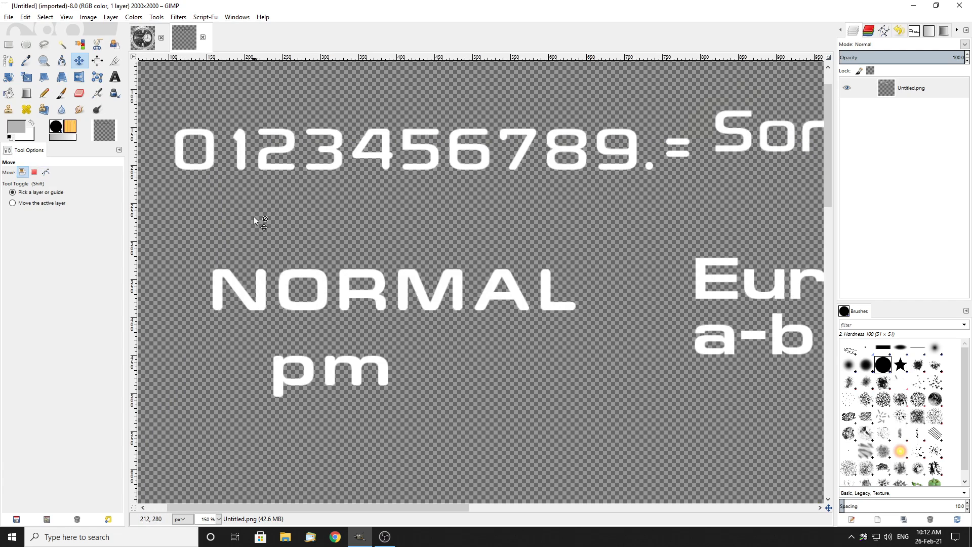
# Compare the NORMAL lettering on the Aquastar bezel with the NORMAL sample in the untitled image.
pyautogui.click(143, 45)
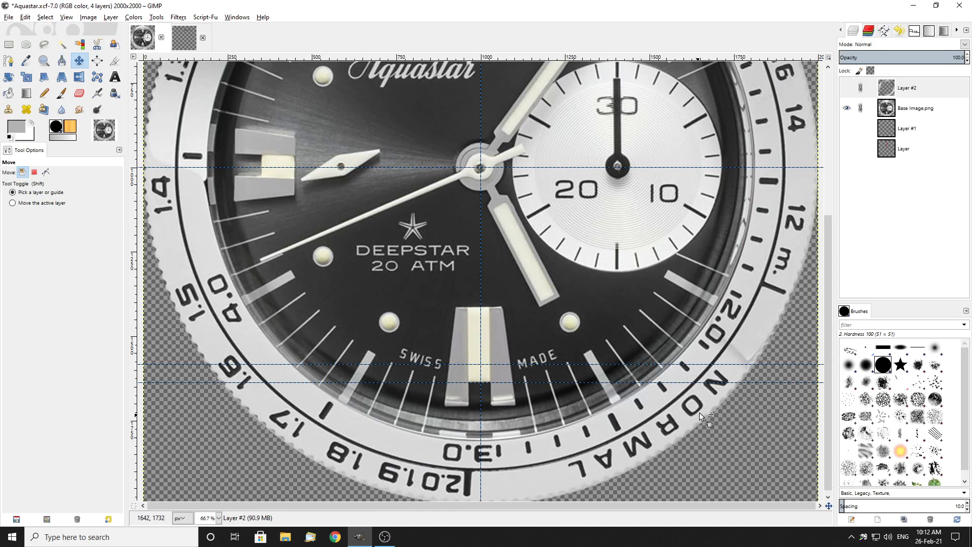
pyautogui.scroll(3, 606, 366)
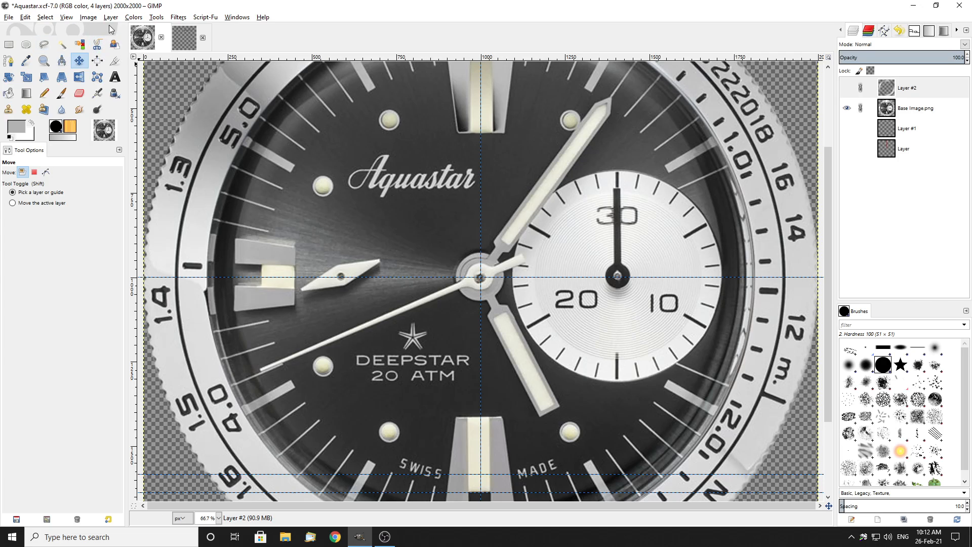
pyautogui.click(186, 44)
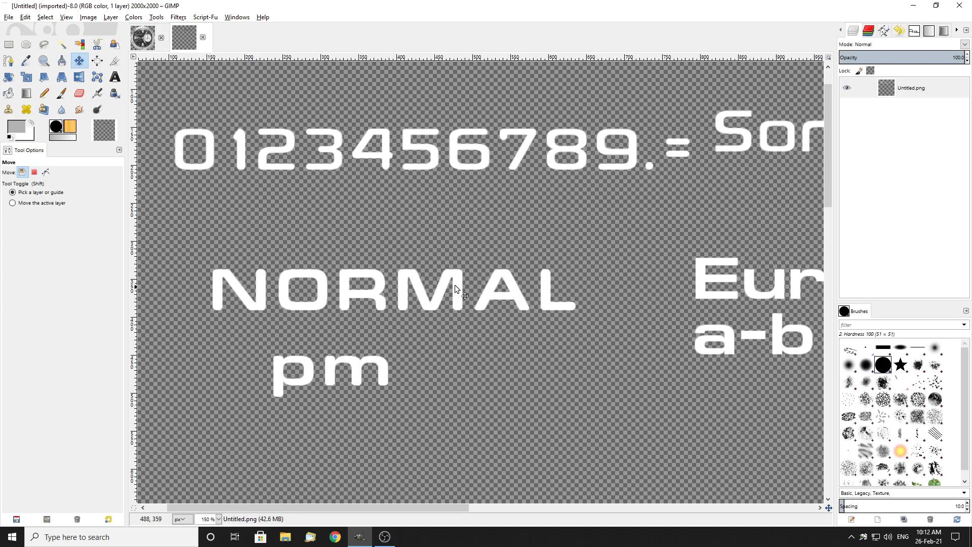
pyautogui.scroll(-2, 465, 290)
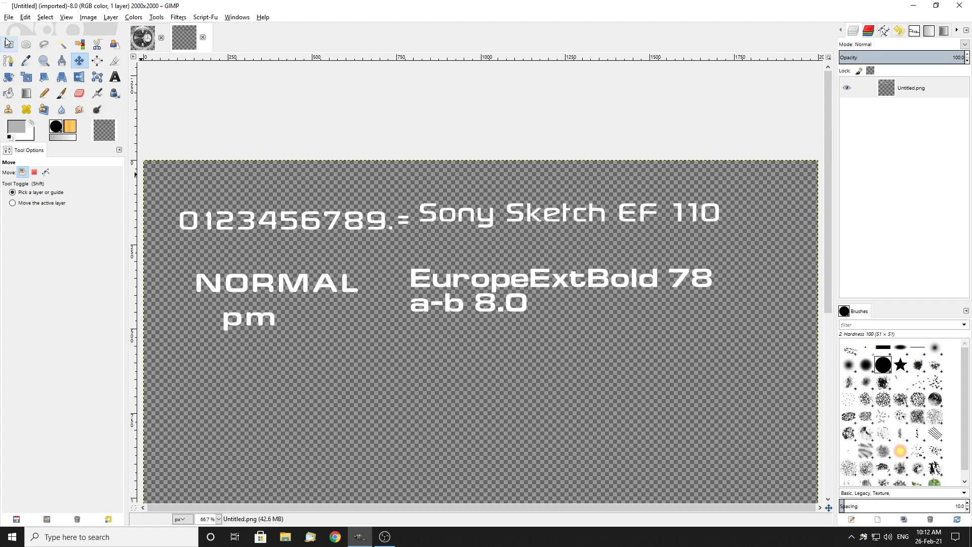
pyautogui.click(8, 42)
pyautogui.scroll(2, 210, 209)
pyautogui.moveTo(217, 208); pyautogui.dragTo(264, 262)
pyautogui.click(352, 284)
# Switch back to the Aquastar image and start a new text object over the Aquastar logo on the dial.
pyautogui.hotkey('alt', '1')
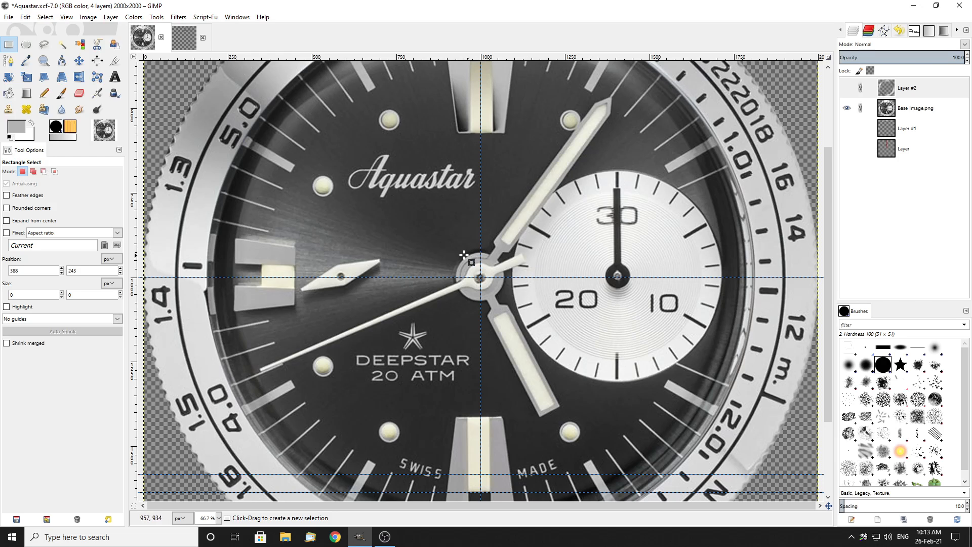
pyautogui.scroll(4, 490, 253)
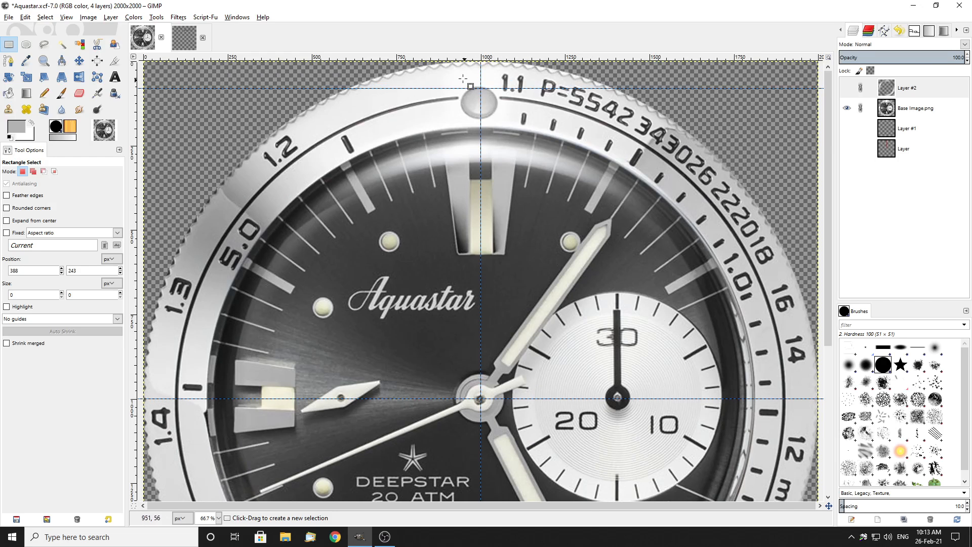
pyautogui.scroll(-4, 531, 108)
pyautogui.click(26, 45)
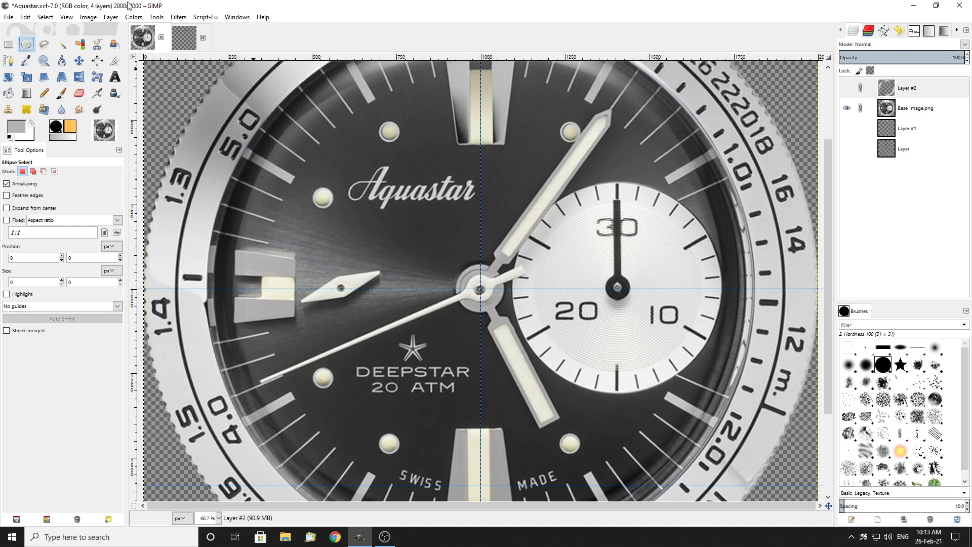
pyautogui.click(155, 17)
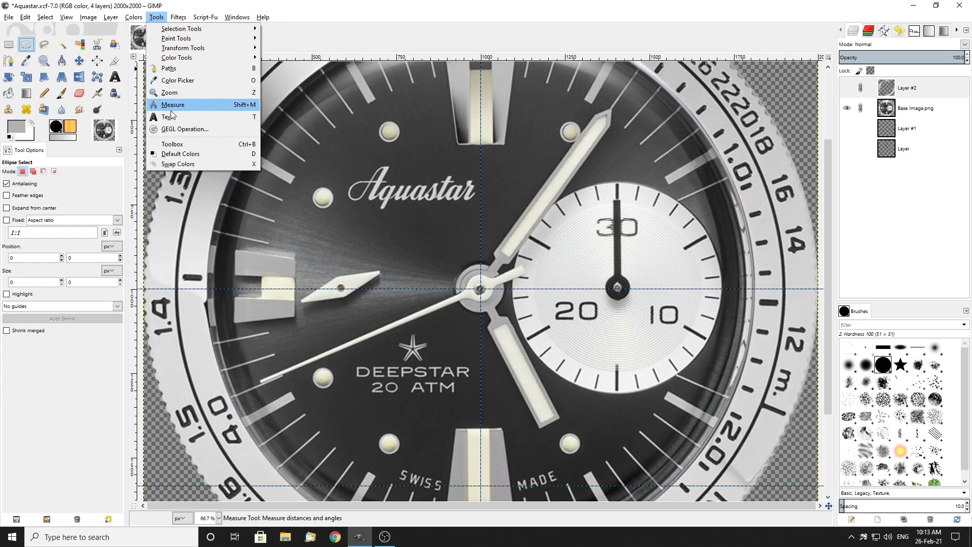
pyautogui.click(238, 120)
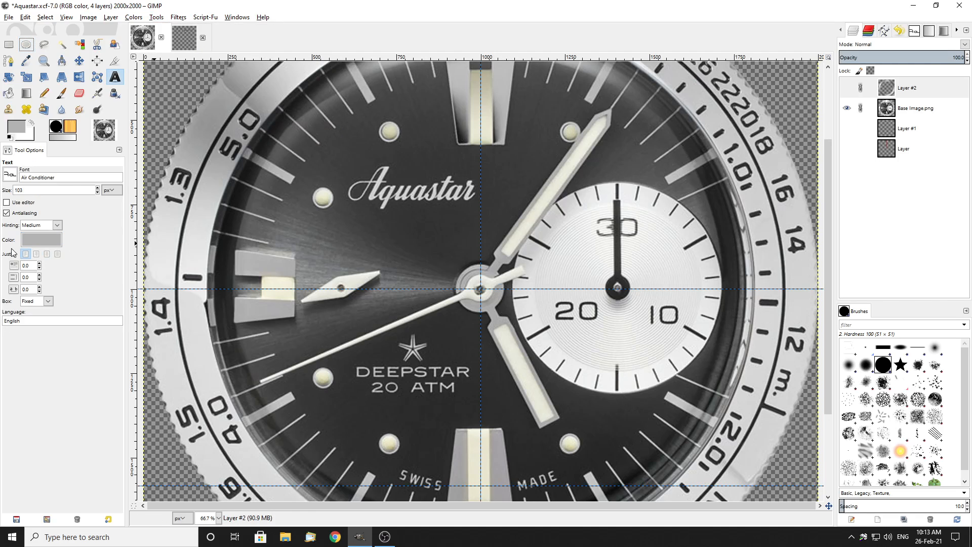
pyautogui.click(349, 195)
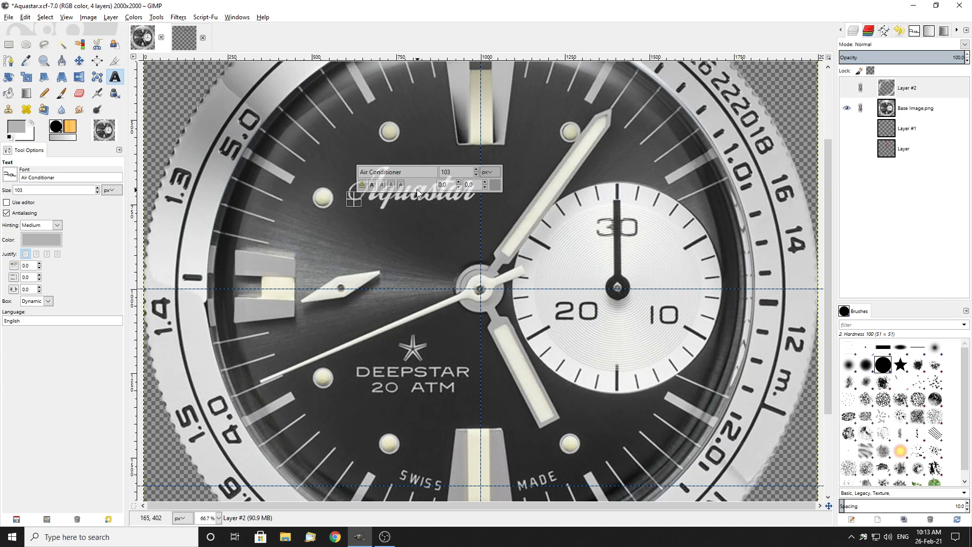
# Find the font 232MKSD among the installed fonts and apply it to the new text.
pyautogui.click(914, 31)
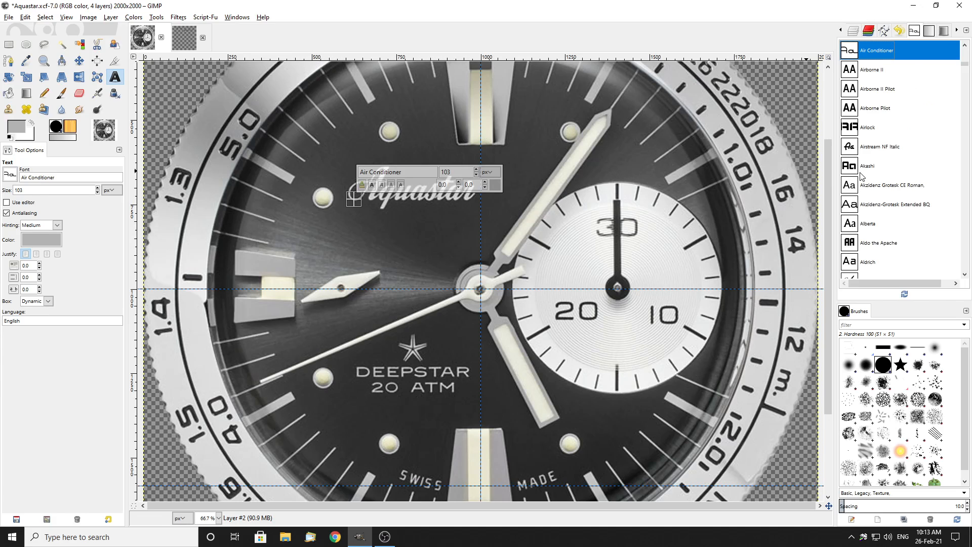
pyautogui.scroll(-3, 908, 162)
pyautogui.scroll(-10, 908, 162)
pyautogui.moveTo(965, 76); pyautogui.dragTo(971, 179)
pyautogui.scroll(15, 966, 101)
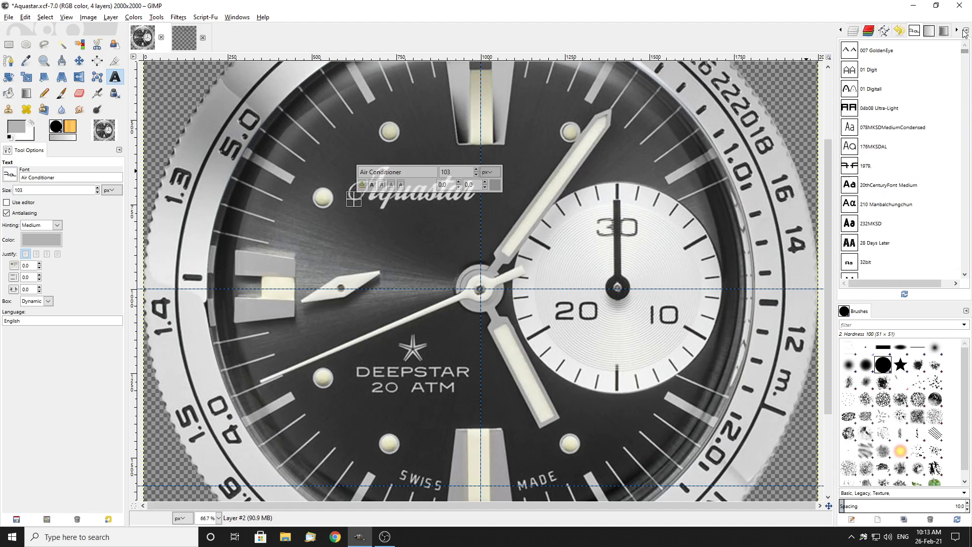
pyautogui.click(864, 223)
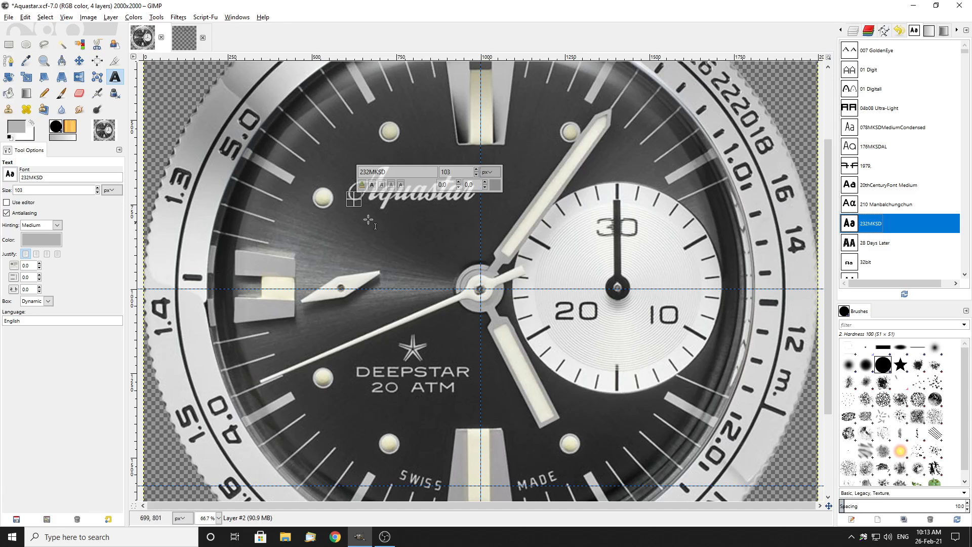
# Enter the word NORMAL in the text object just below the Aquastar logo.
pyautogui.click(353, 198)
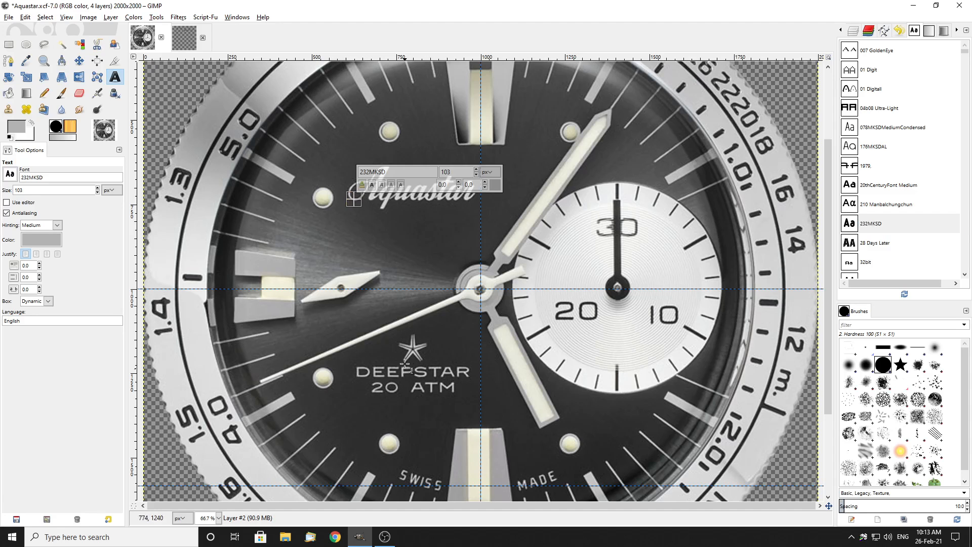
pyautogui.scroll(-2, 350, 228)
pyautogui.scroll(4, 357, 199)
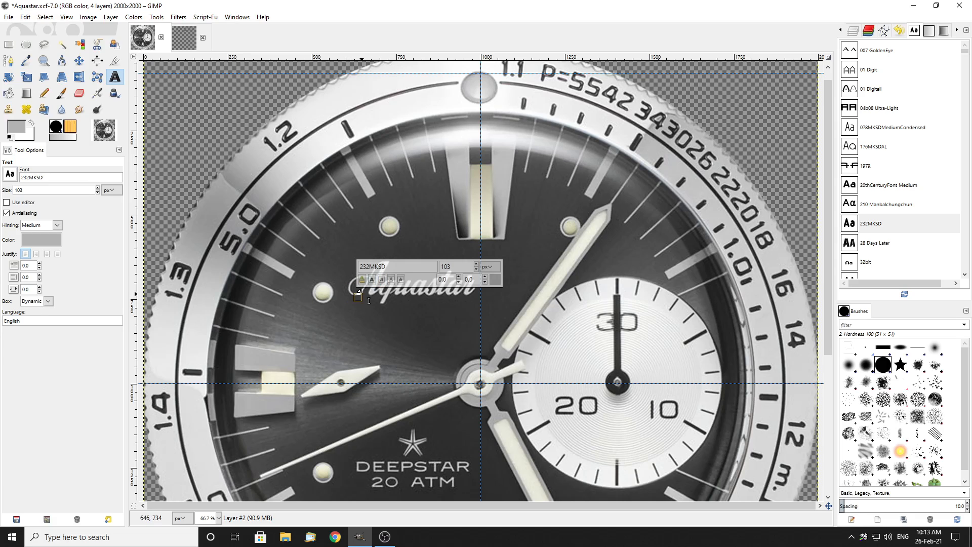
pyautogui.write('NORMAL')
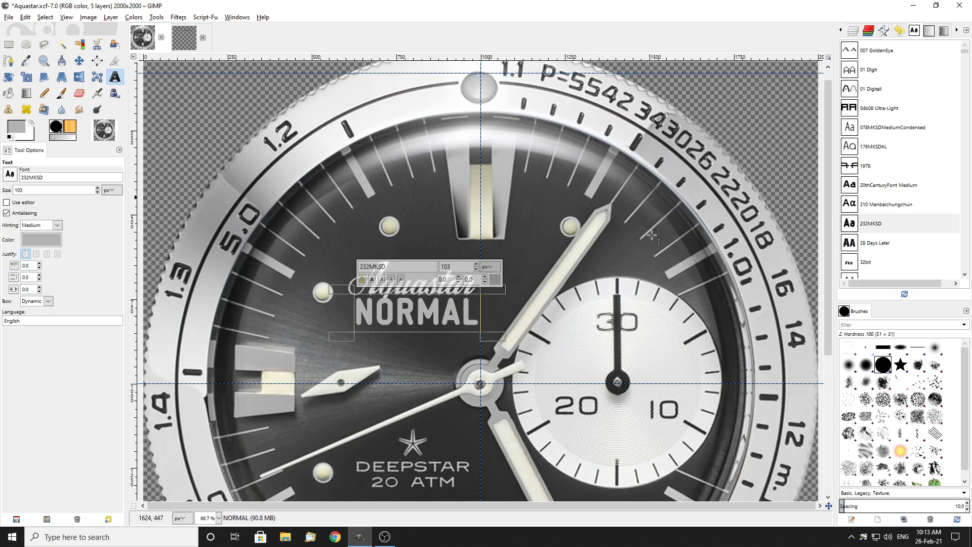
pyautogui.scroll(3, 475, 318)
pyautogui.scroll(-2, 525, 304)
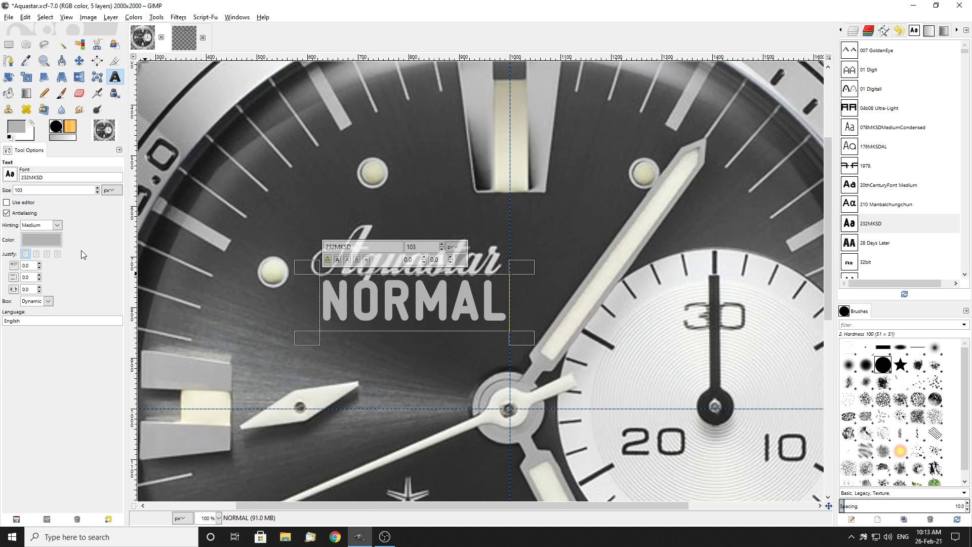
# Change the colour of the NORMAL text to white (ffffff).
pyautogui.click(39, 238)
pyautogui.moveTo(154, 212); pyautogui.dragTo(168, 213)
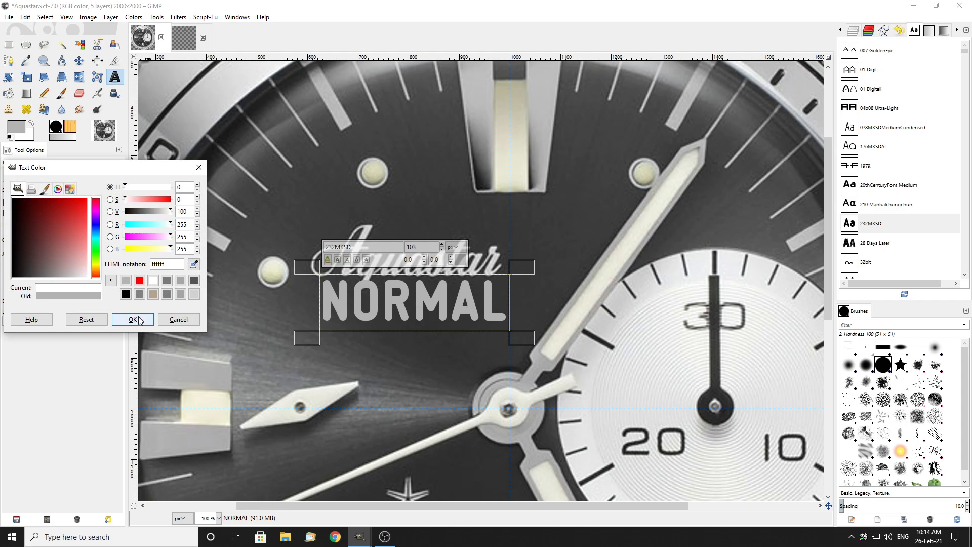
pyautogui.click(135, 316)
pyautogui.scroll(-4, 141, 304)
pyautogui.scroll(4, 156, 245)
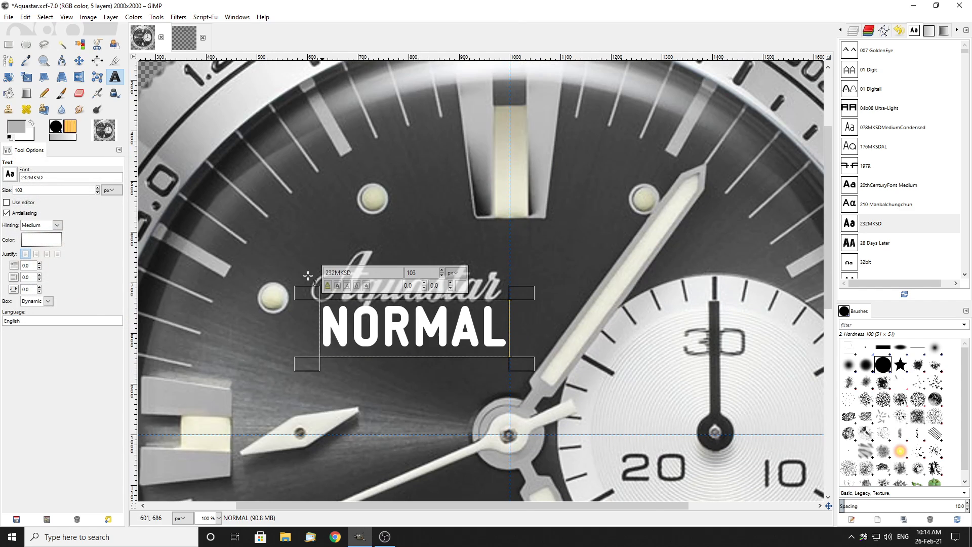
# Set the foreground colour to black (000000).
pyautogui.click(17, 127)
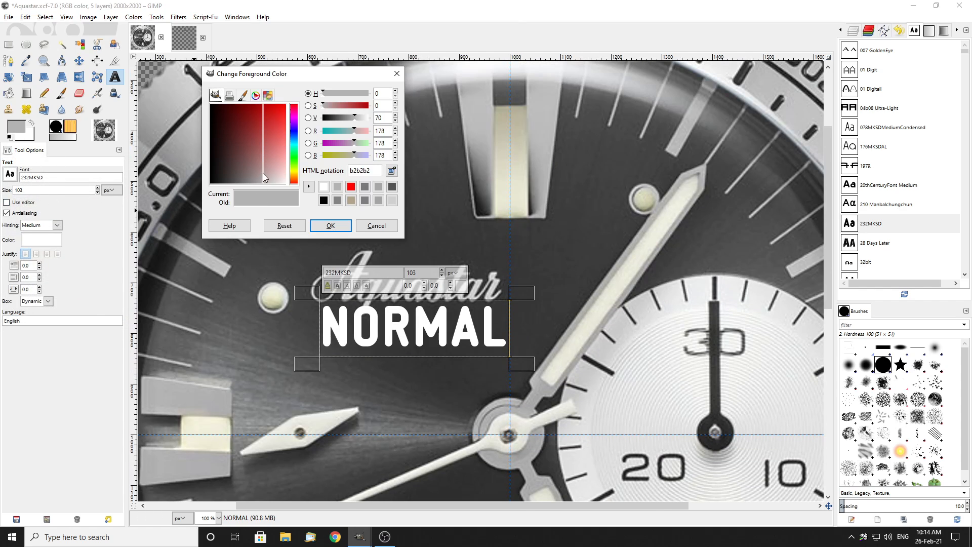
pyautogui.moveTo(262, 173); pyautogui.dragTo(193, 183)
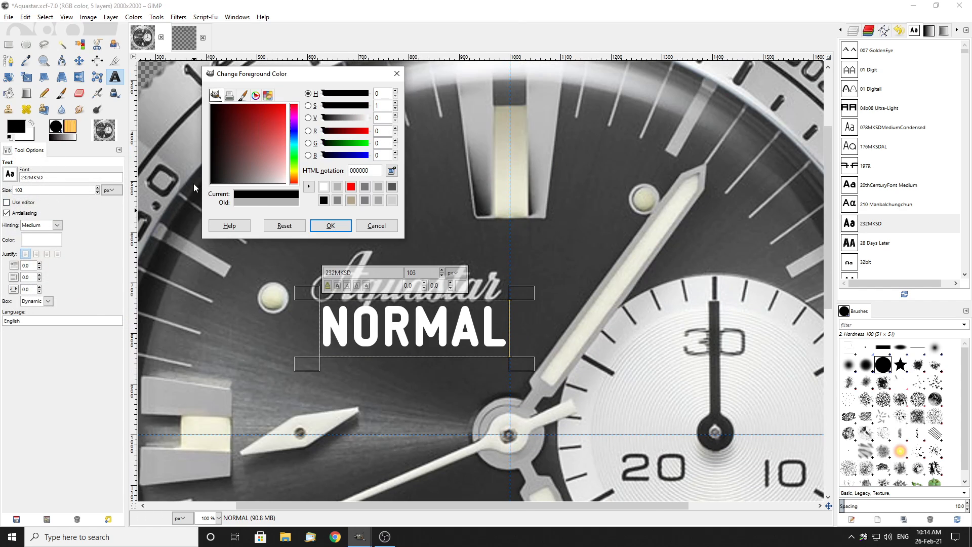
pyautogui.click(334, 227)
pyautogui.scroll(-4, 363, 253)
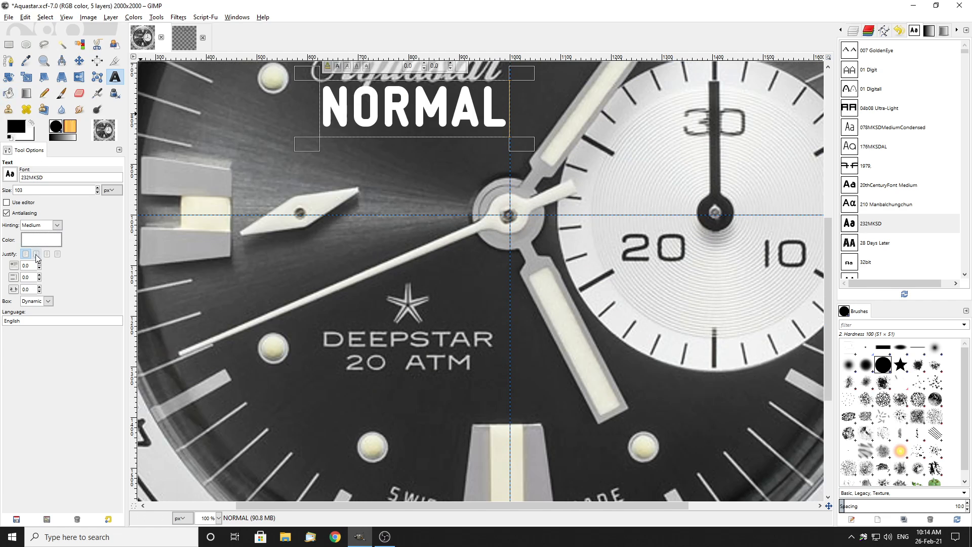
# Set the NORMAL text's colour to black and its size to 88 px.
pyautogui.click(41, 239)
pyautogui.moveTo(72, 252); pyautogui.dragTo(12, 279)
pyautogui.click(132, 320)
pyautogui.scroll(-1, 445, 313)
pyautogui.scroll(2, 447, 312)
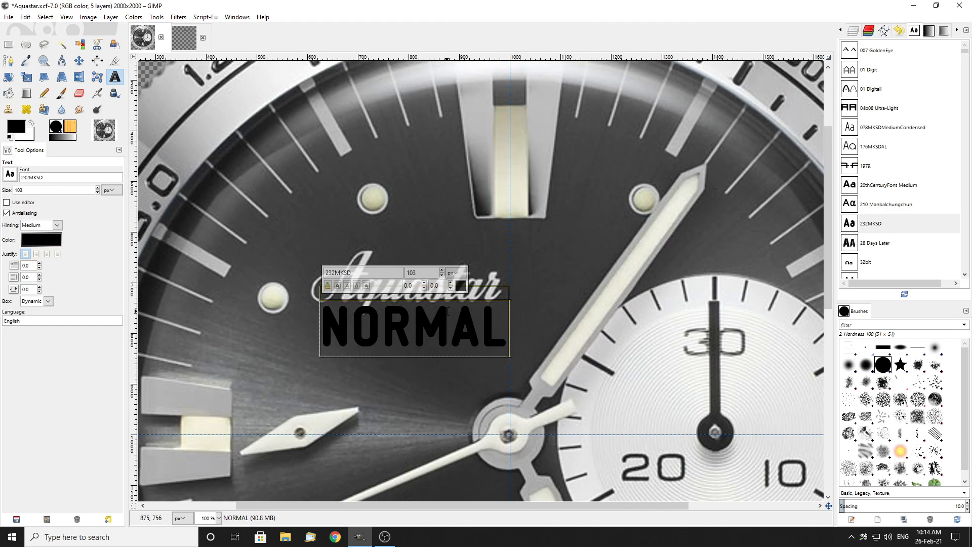
pyautogui.scroll(2, 354, 346)
pyautogui.click(98, 192)
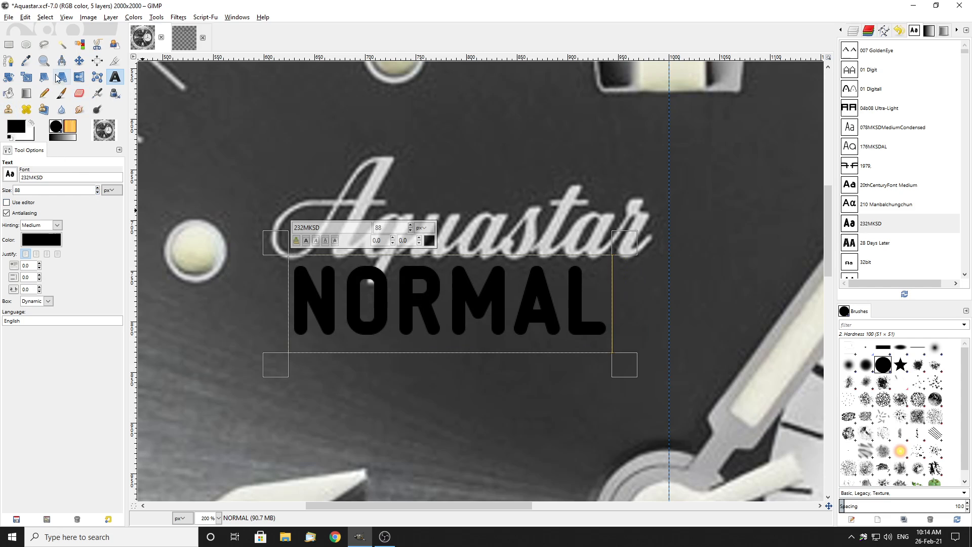
# Try stretching the NORMAL text horizontally to about one and a half times its width with the Scale tool, and undo it.
pyautogui.click(25, 76)
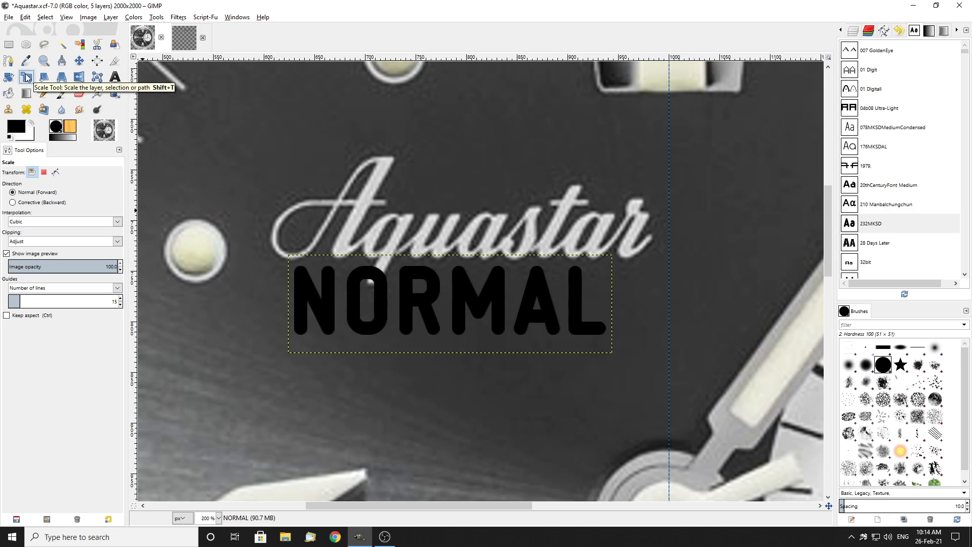
pyautogui.click(414, 308)
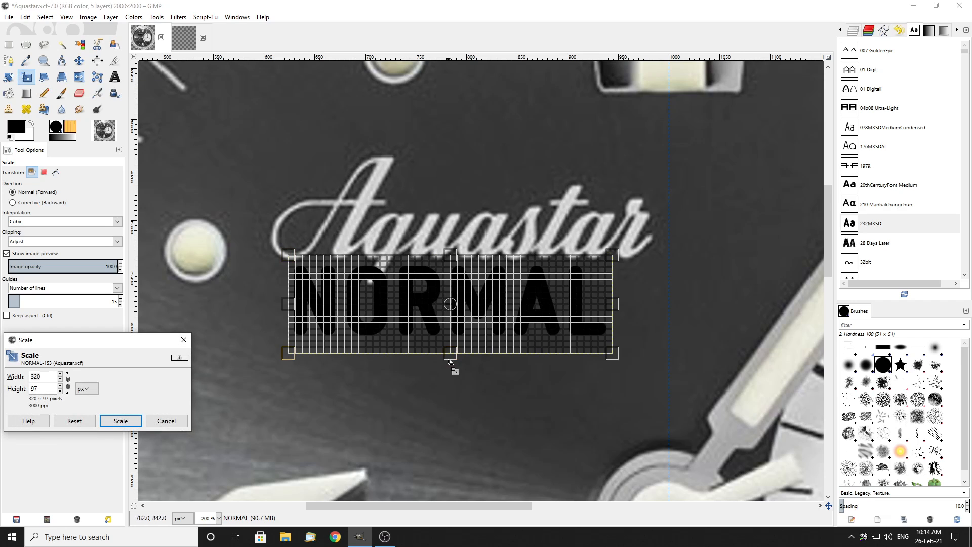
pyautogui.moveTo(615, 304); pyautogui.dragTo(787, 301)
pyautogui.click(120, 421)
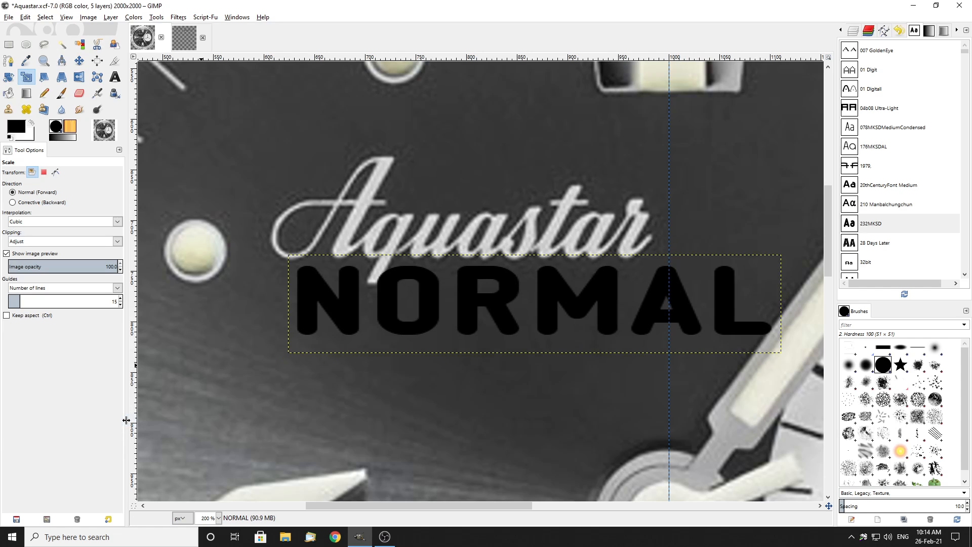
pyautogui.hotkey('ctrl', 'z')
# Try slanting the NORMAL text with the Shear tool at an X magnitude of -60, and undo it.
pyautogui.click(44, 77)
pyautogui.click(447, 299)
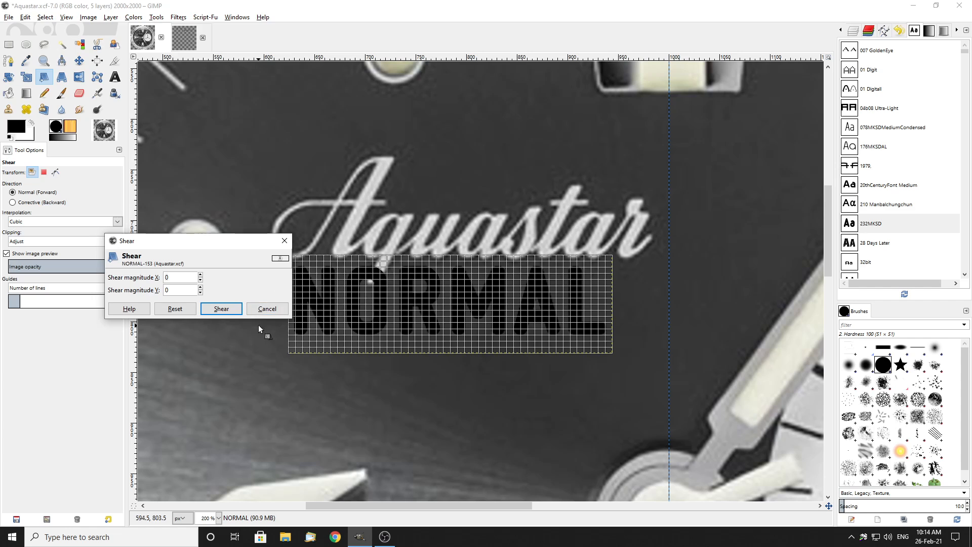
pyautogui.moveTo(459, 264); pyautogui.dragTo(520, 266)
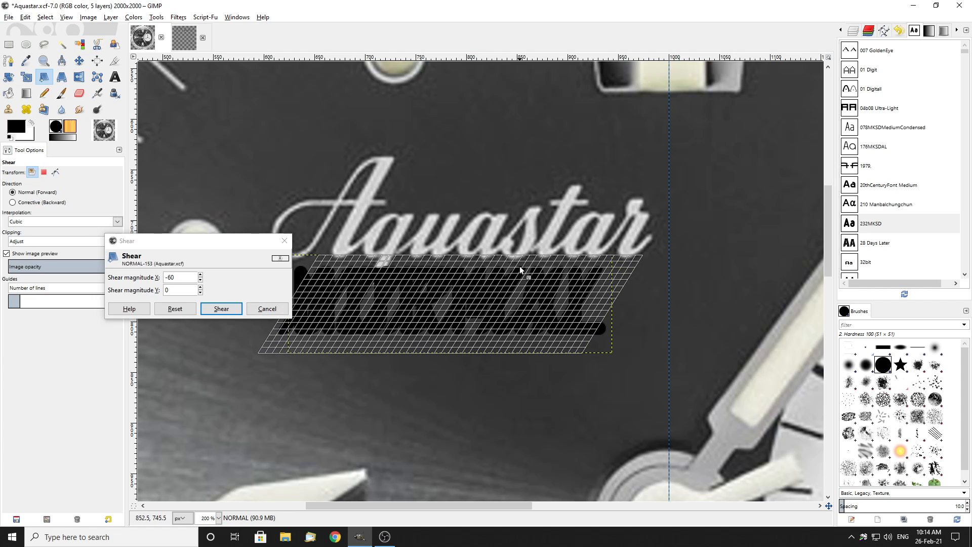
pyautogui.click(227, 310)
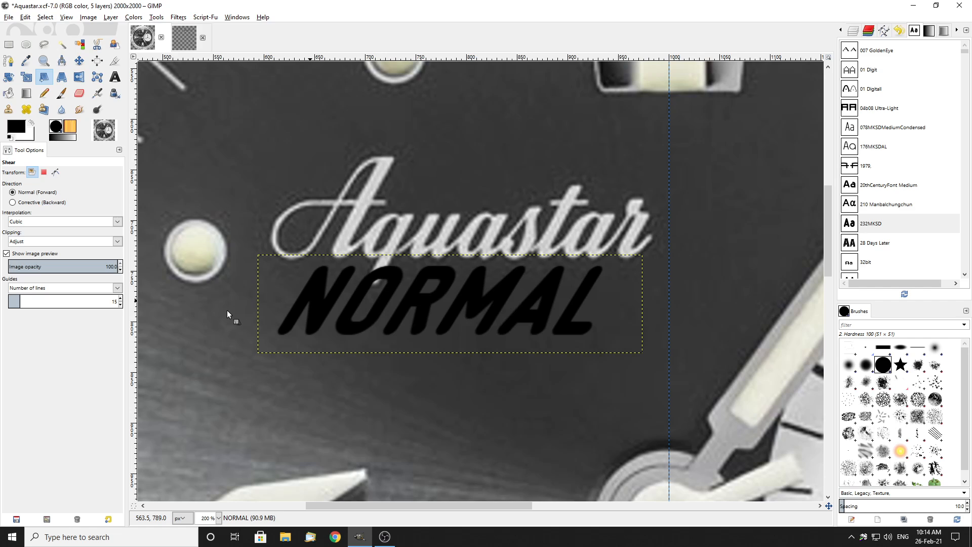
pyautogui.scroll(-2, 445, 286)
pyautogui.scroll(2, 433, 292)
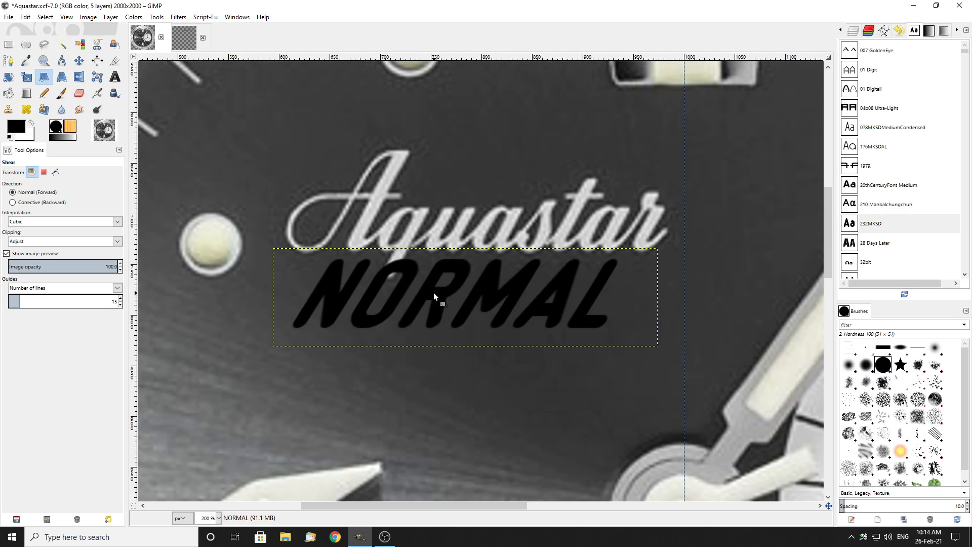
pyautogui.hotkey('ctrl', 'z')
# Try widening the top edge of the NORMAL text on both sides with the Perspective tool, and undo it.
pyautogui.hotkey('shift', 'p')
pyautogui.click(390, 272)
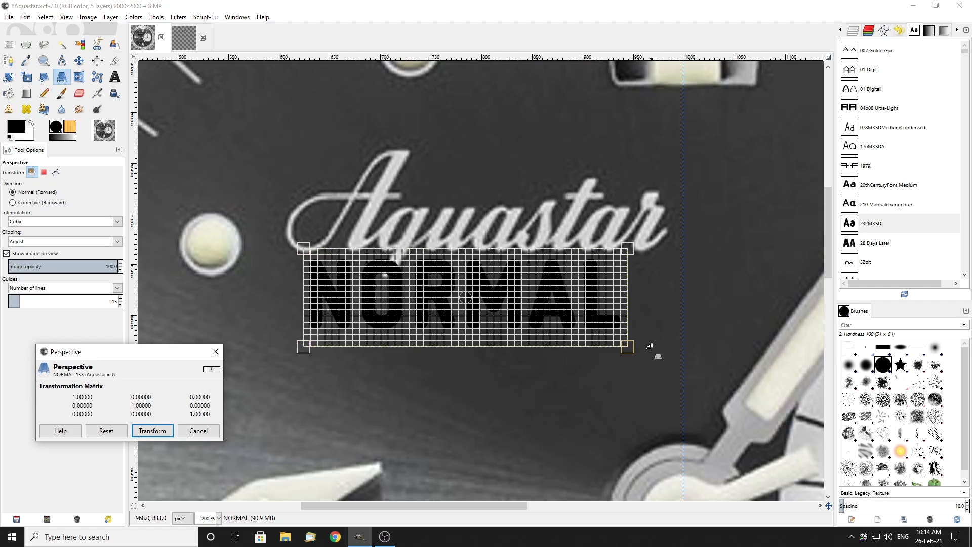
pyautogui.moveTo(627, 248); pyautogui.dragTo(662, 253)
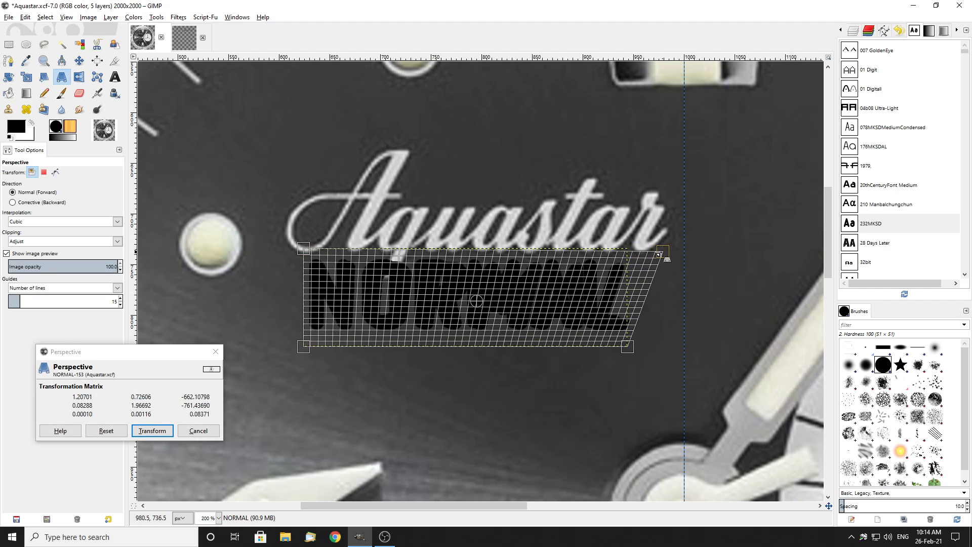
pyautogui.scroll(-2, 459, 408)
pyautogui.scroll(-2, 389, 227)
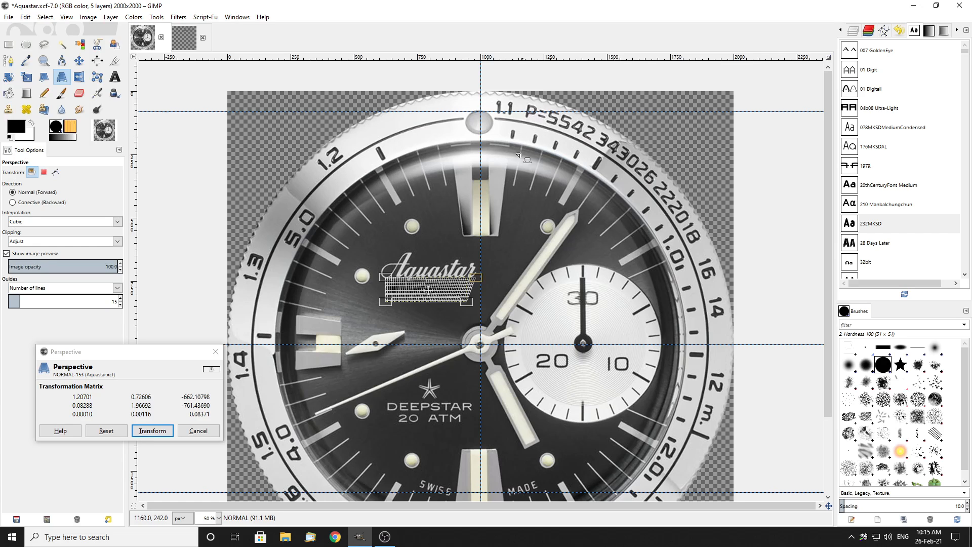
pyautogui.scroll(2, 590, 168)
pyautogui.scroll(1, 635, 188)
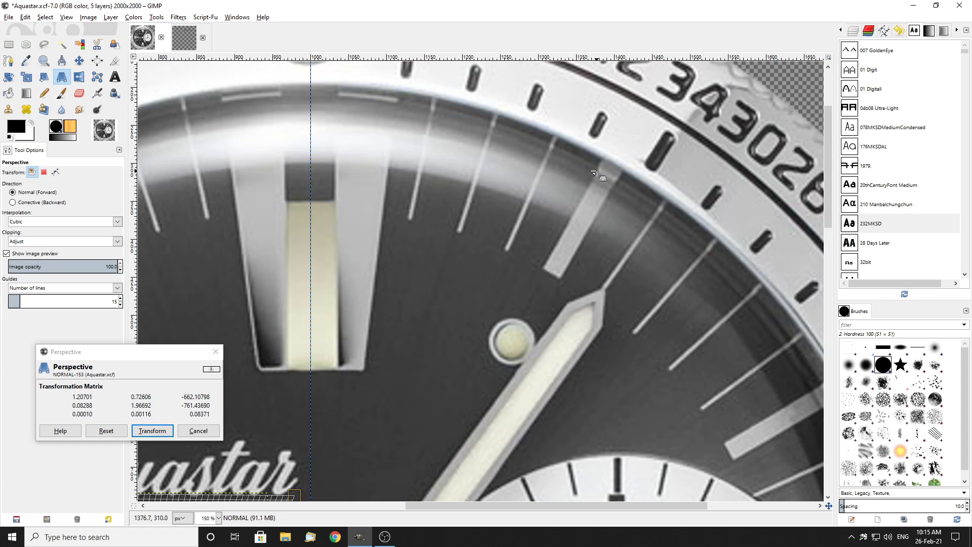
pyautogui.scroll(-1, 592, 188)
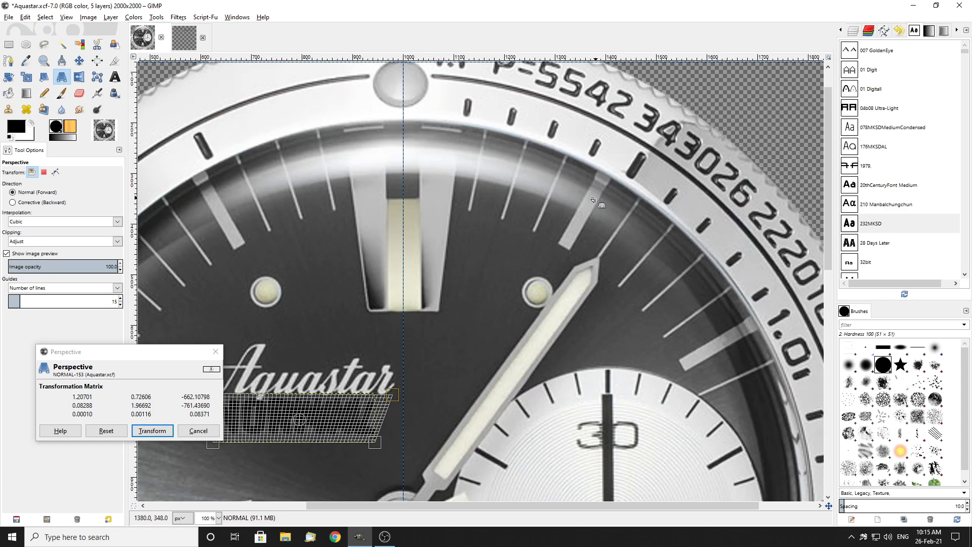
pyautogui.scroll(2, 597, 193)
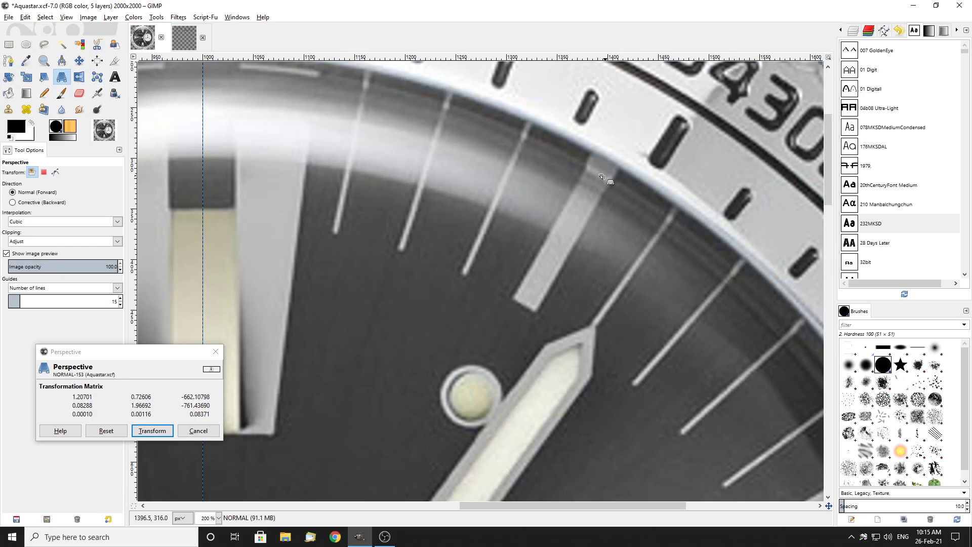
pyautogui.scroll(-3, 605, 208)
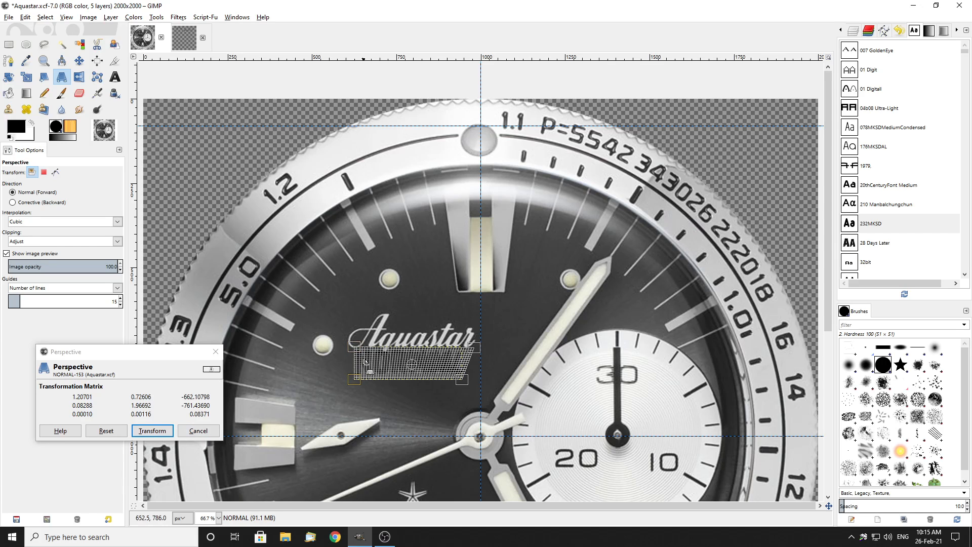
pyautogui.scroll(3, 360, 361)
pyautogui.moveTo(333, 311); pyautogui.dragTo(284, 308)
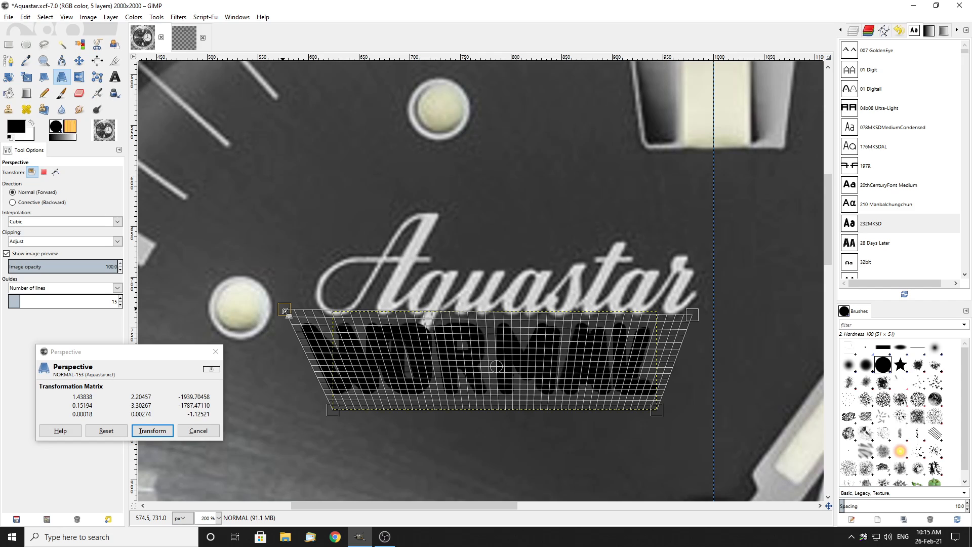
pyautogui.click(152, 430)
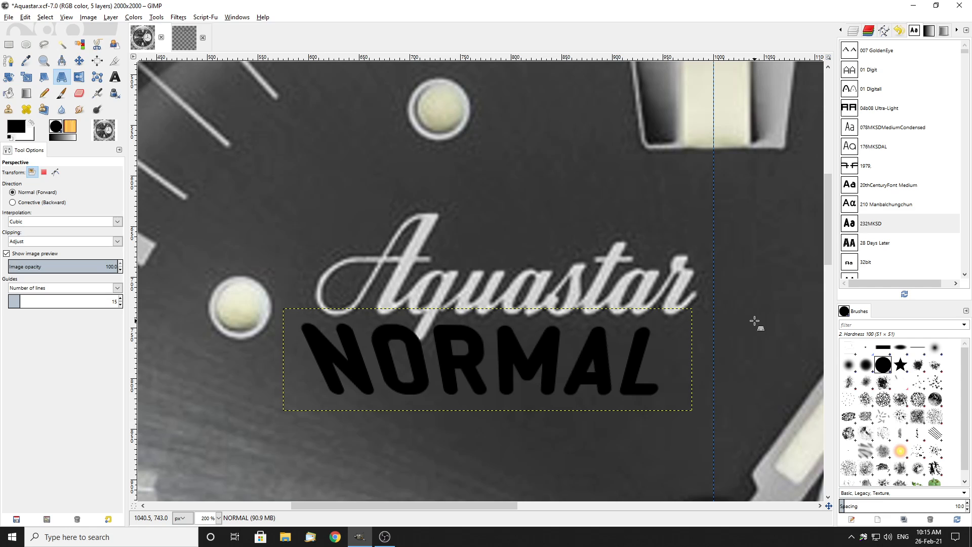
pyautogui.hotkey('ctrl', 'z')
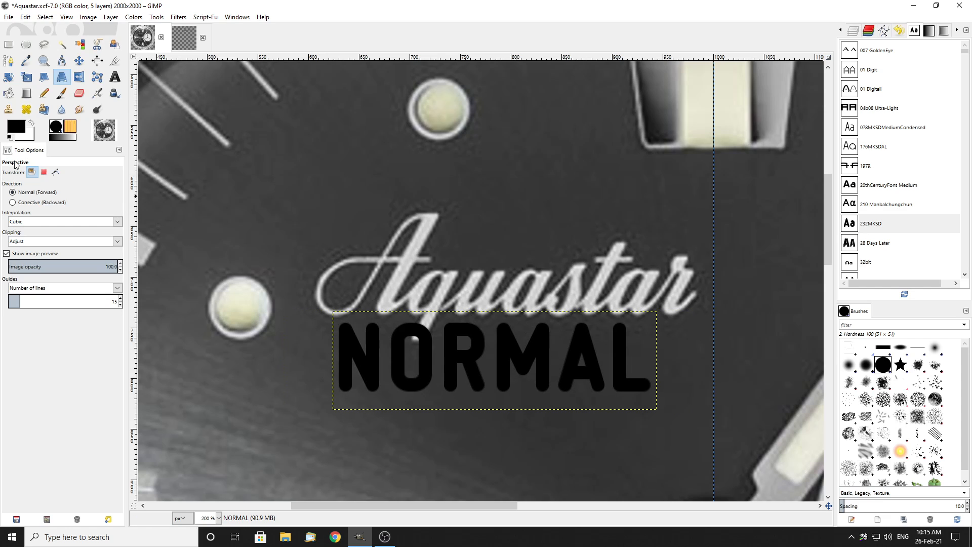
# Draw a circular selection of 1764 × 1764 px centred on the dial, just inside the bezel's black ring line.
pyautogui.press('1')
pyautogui.scroll(-5, 476, 254)
pyautogui.scroll(5, 476, 255)
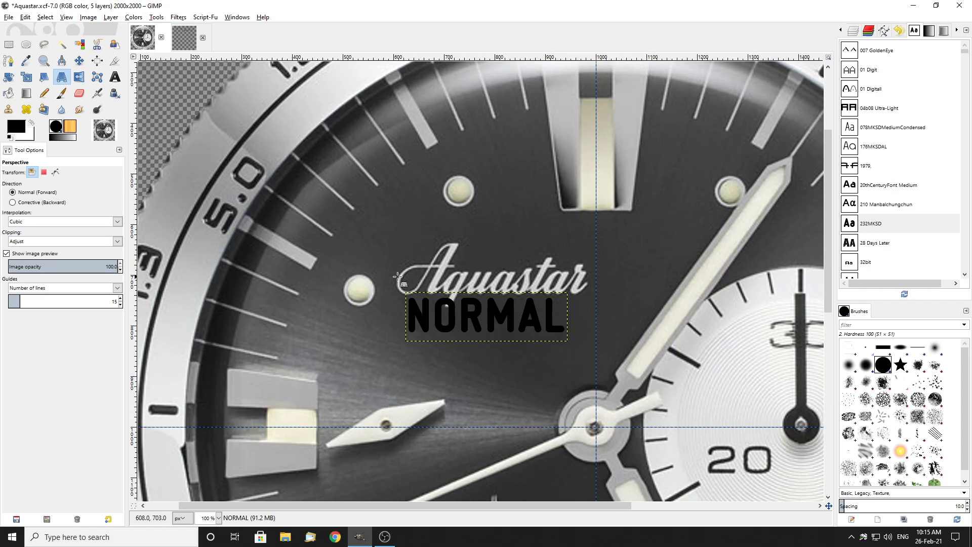
pyautogui.click(26, 45)
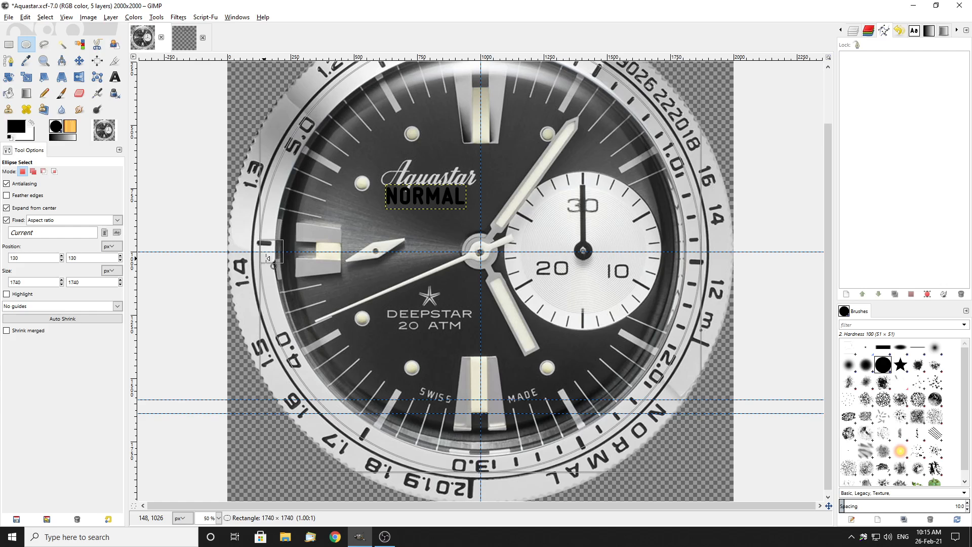
pyautogui.moveTo(268, 258); pyautogui.dragTo(266, 259)
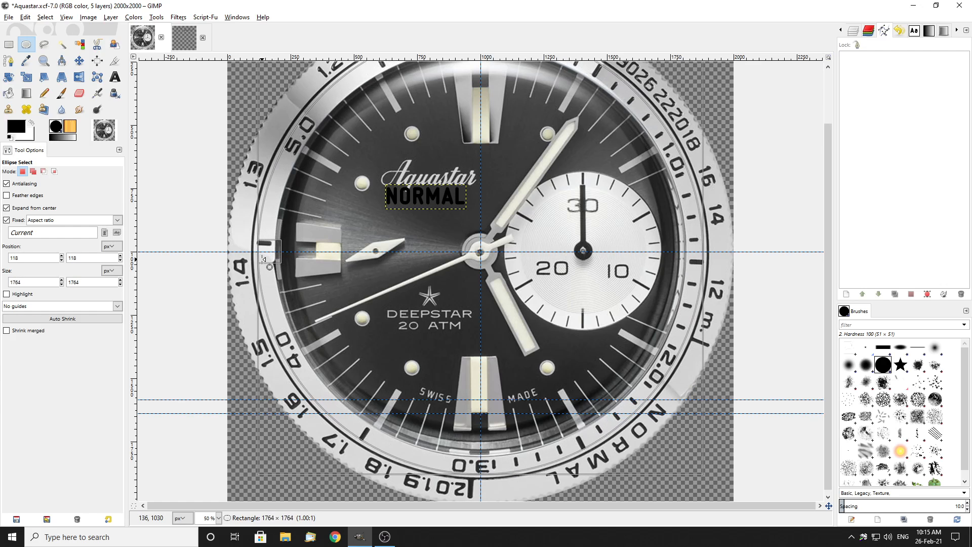
pyautogui.scroll(2, 483, 183)
pyautogui.scroll(4, 484, 96)
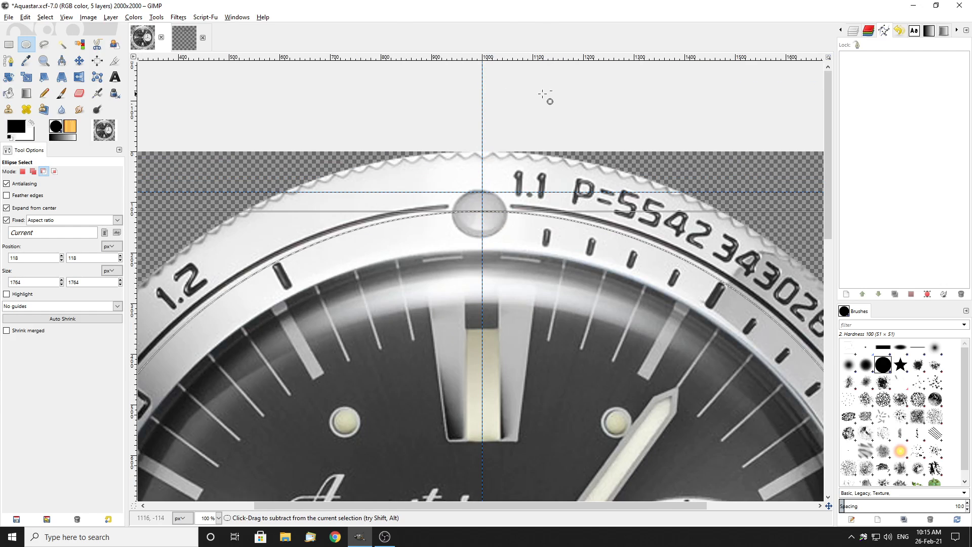
# Move the upper horizontal guide down to the top edge of the circular selection.
pyautogui.press('m')
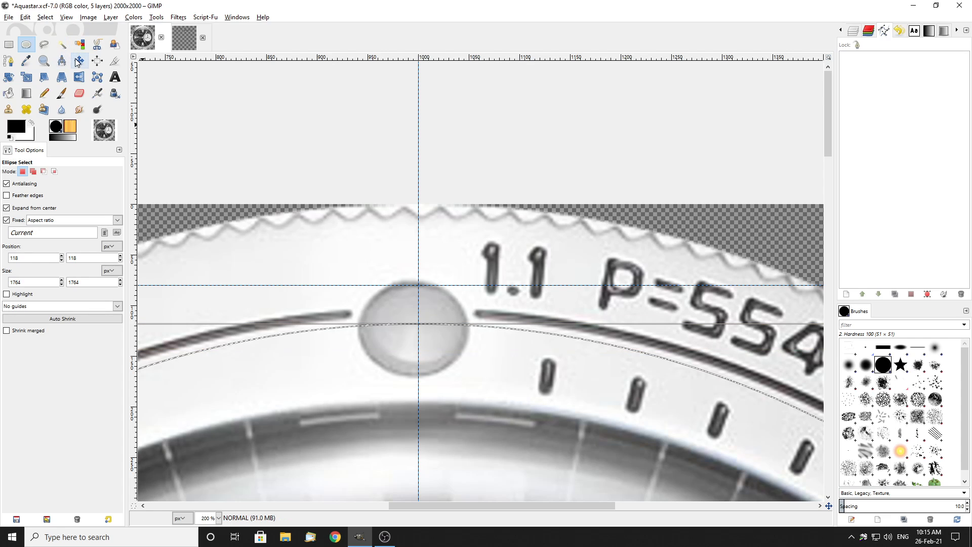
pyautogui.moveTo(434, 285); pyautogui.dragTo(431, 322)
pyautogui.scroll(-7, 431, 322)
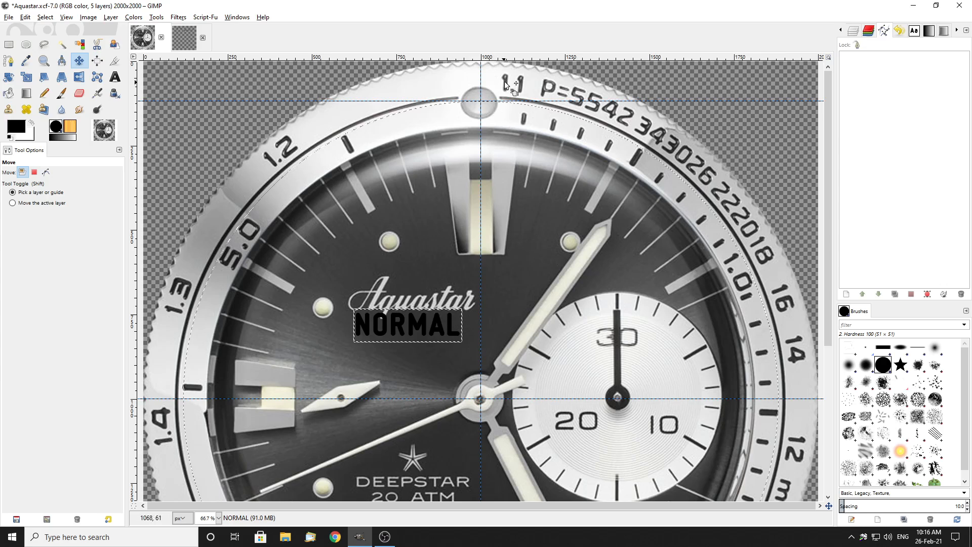
pyautogui.scroll(3, 441, 134)
pyautogui.scroll(5, 581, 189)
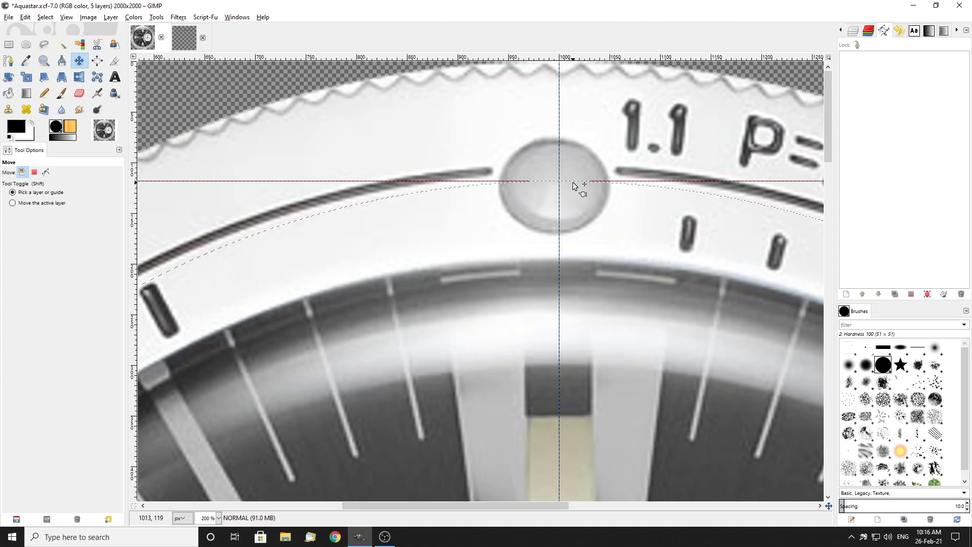
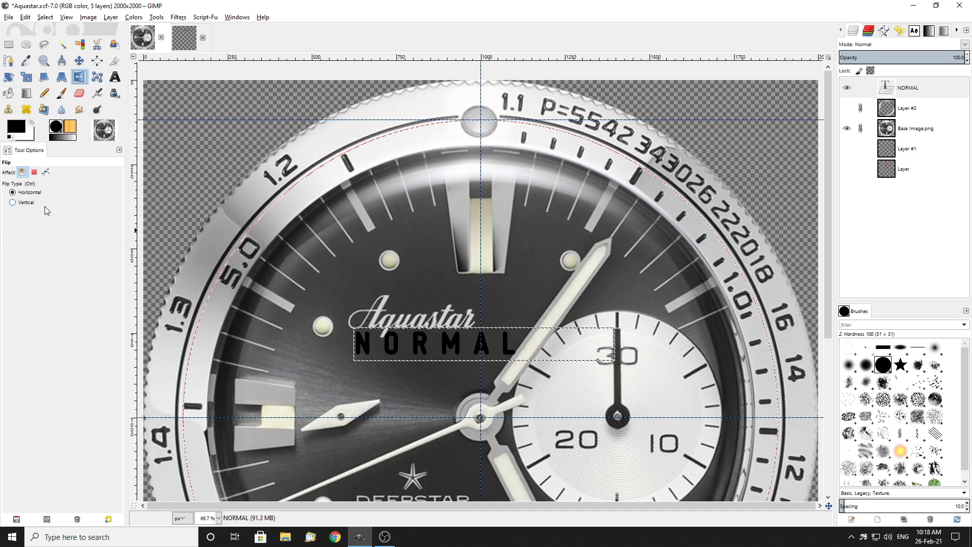
# Set the Flip tool to affect paths and to flip vertically.
pyautogui.click(45, 173)
pyautogui.click(13, 202)
pyautogui.press('-')
pyautogui.press('-')
pyautogui.press('-')
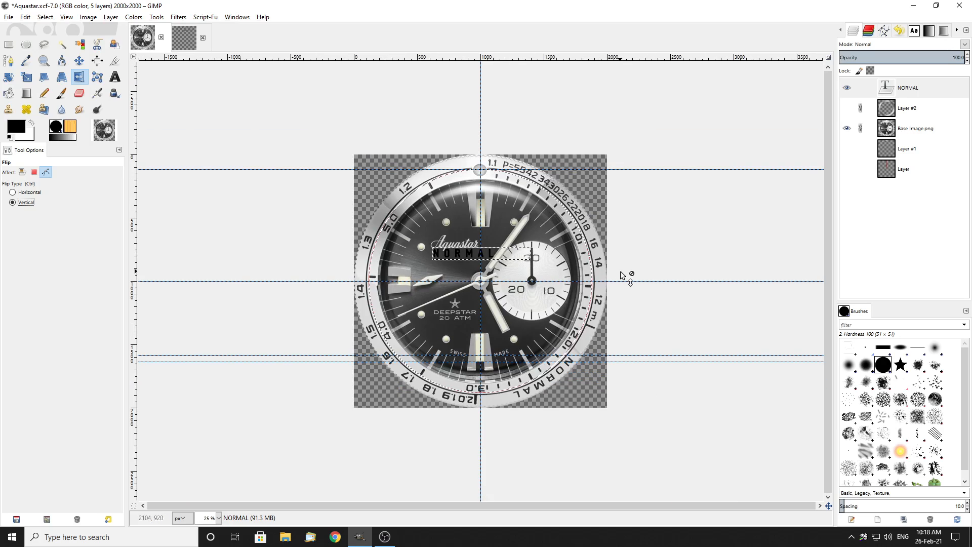
pyautogui.rightClick(686, 283)
pyautogui.press('Escape')
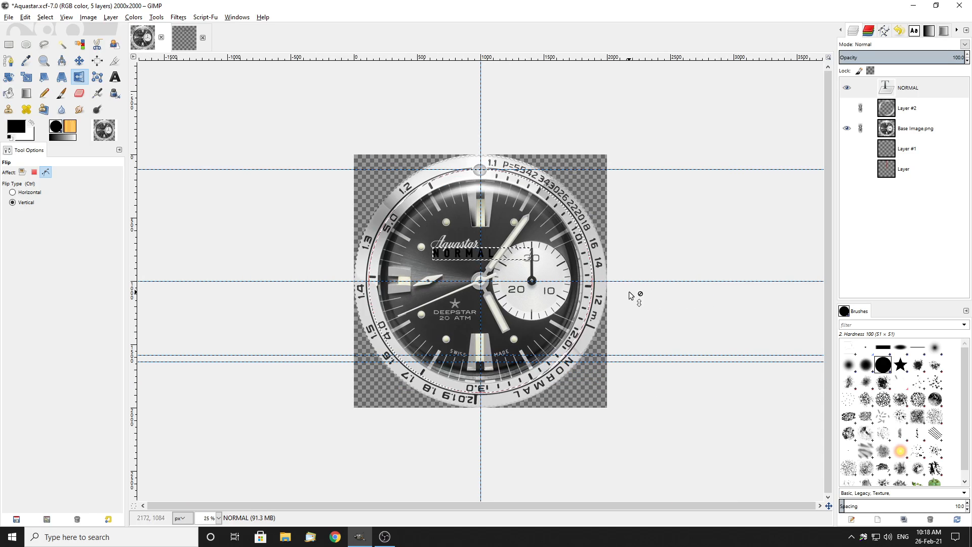
pyautogui.press('+')
pyautogui.press('+')
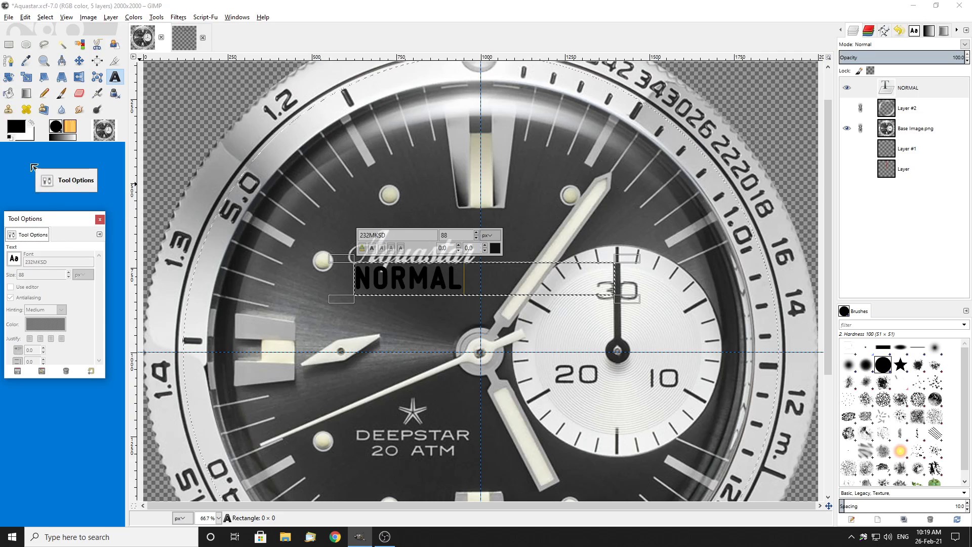
# Undo the fixed box and letter spacing on the NORMAL text, and redock Tool Options beneath the toolbox.
pyautogui.moveTo(30, 167)
pyautogui.mouseDown()
pyautogui.moveTo(16, 170)
pyautogui.moveTo(111, 179)
pyautogui.moveTo(90, 188)
pyautogui.moveTo(25, 169)
pyautogui.mouseUp()
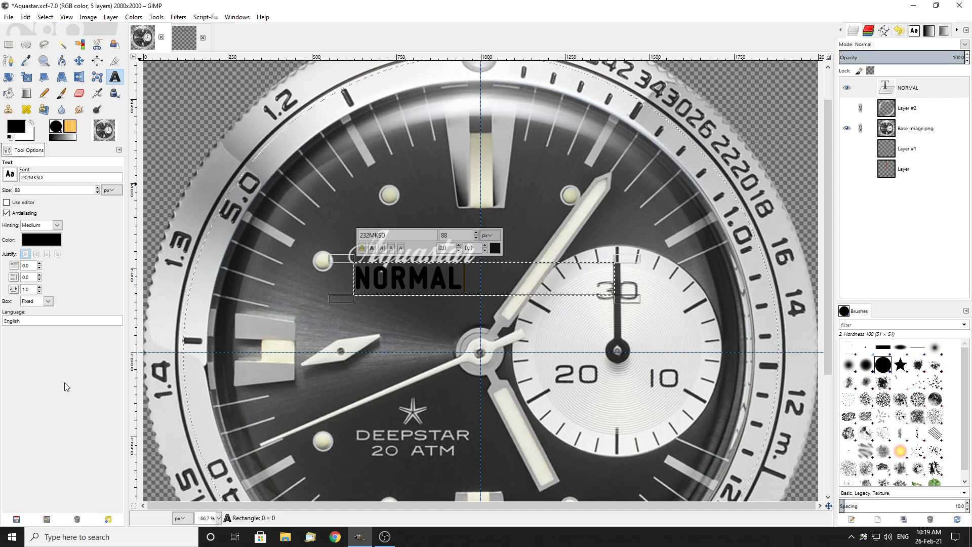
pyautogui.moveTo(28, 149); pyautogui.dragTo(2, 155)
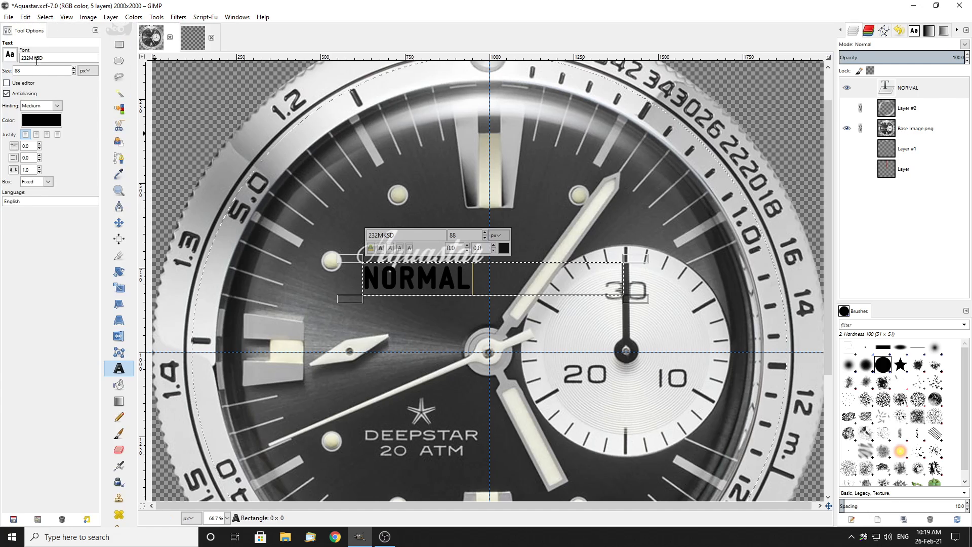
pyautogui.hotkey('ctrl', 'z')
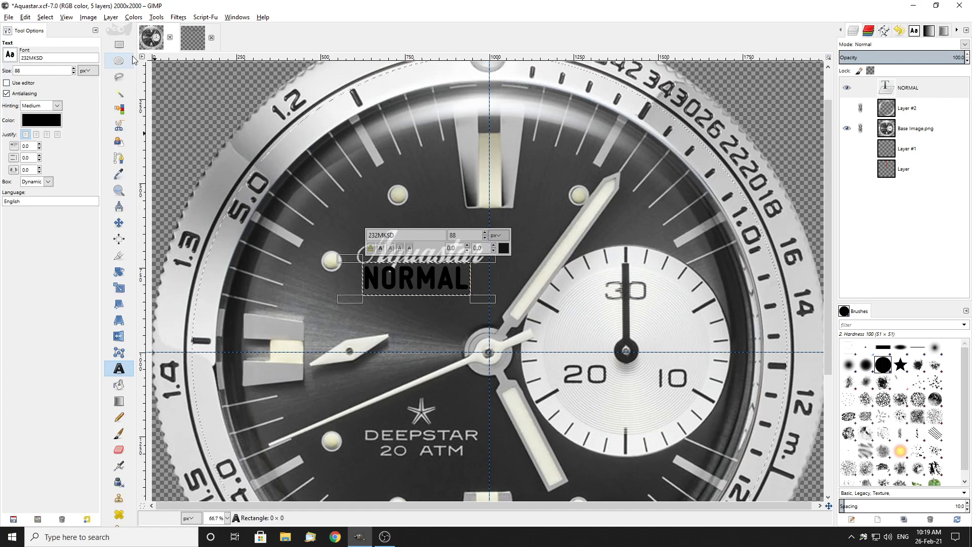
pyautogui.moveTo(28, 31); pyautogui.dragTo(119, 516)
# Set the letter spacing of the NORMAL text to 16.0.
pyautogui.click(567, 266)
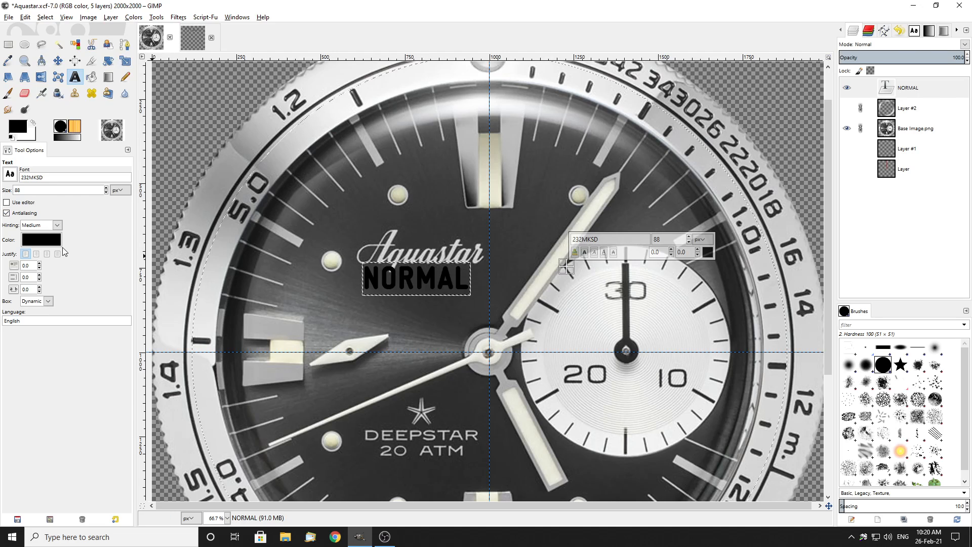
pyautogui.click(40, 287)
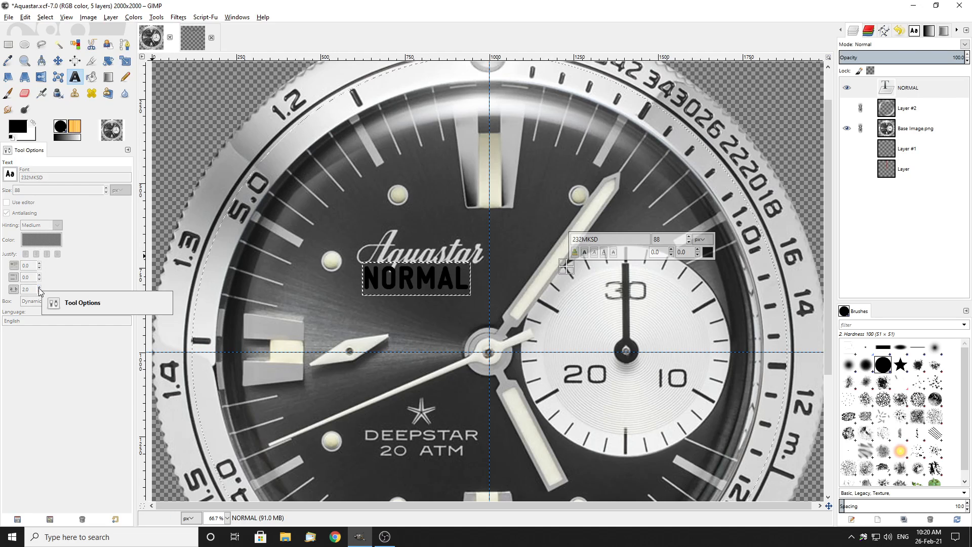
pyautogui.moveTo(39, 287); pyautogui.dragTo(316, 295)
pyautogui.moveTo(277, 235); pyautogui.dragTo(68, 228)
pyautogui.click(435, 286)
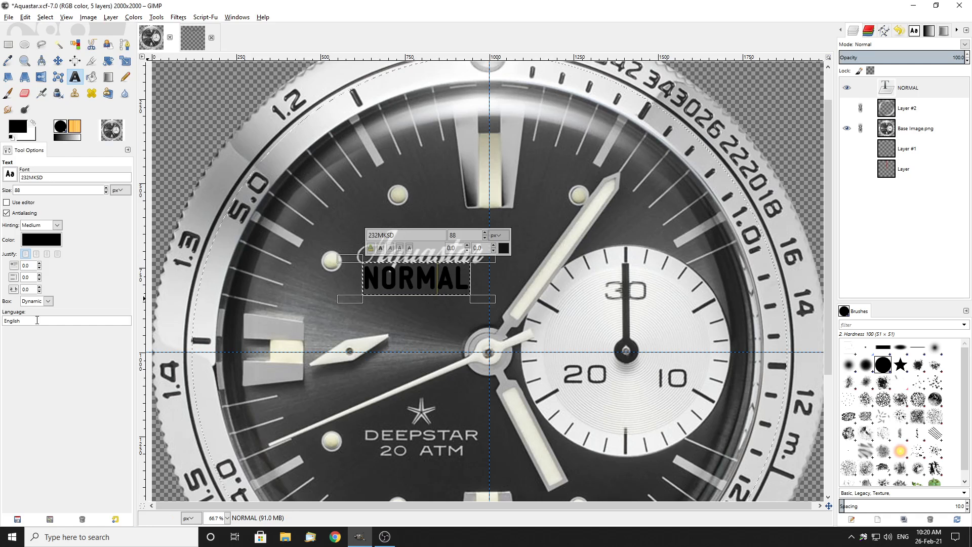
pyautogui.click(39, 286)
# Convert the circular selection to a path and make that path visible.
pyautogui.click(883, 30)
pyautogui.click(927, 294)
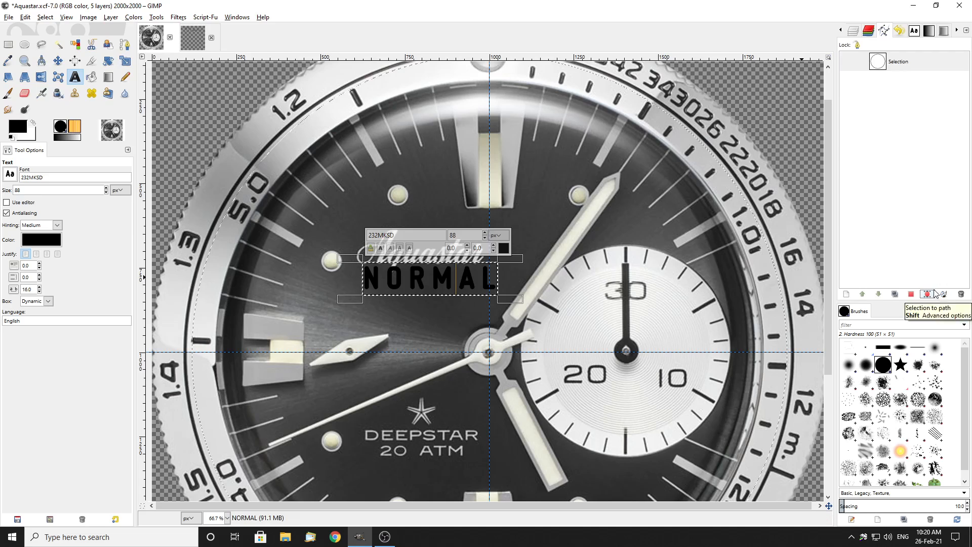
pyautogui.click(846, 59)
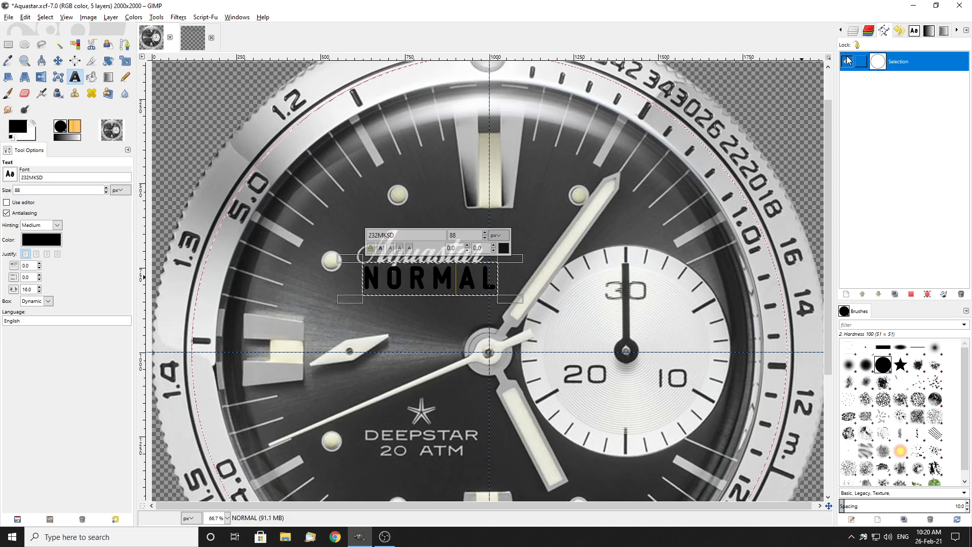
# Run the NORMAL text layer along the circular path inside the bezel.
pyautogui.click(852, 31)
pyautogui.click(939, 92)
pyautogui.press('-')
pyautogui.press('-')
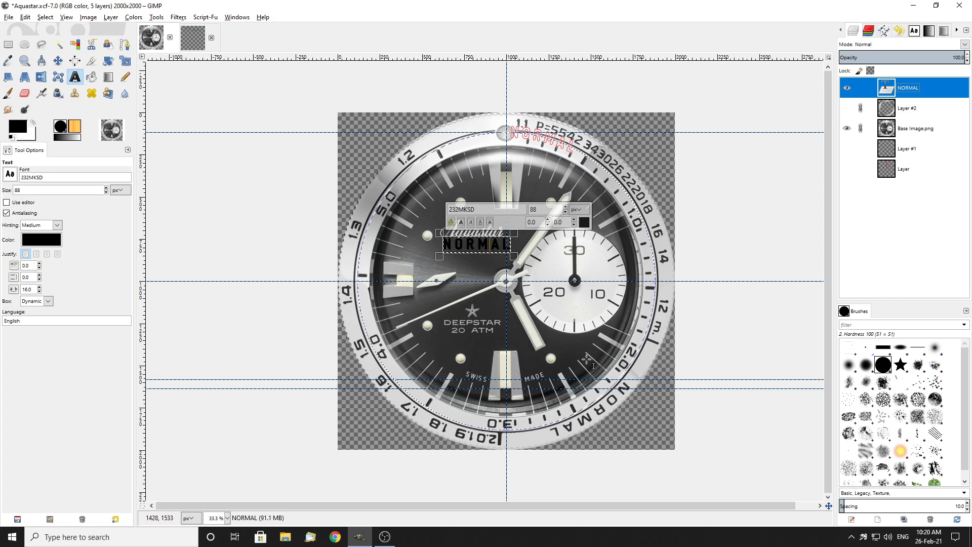
# Enlarge the circular selection outward from its centre so its top edge runs through the upper part of the 1.1 numeral.
pyautogui.scroll(2, 562, 151)
pyautogui.press('e')
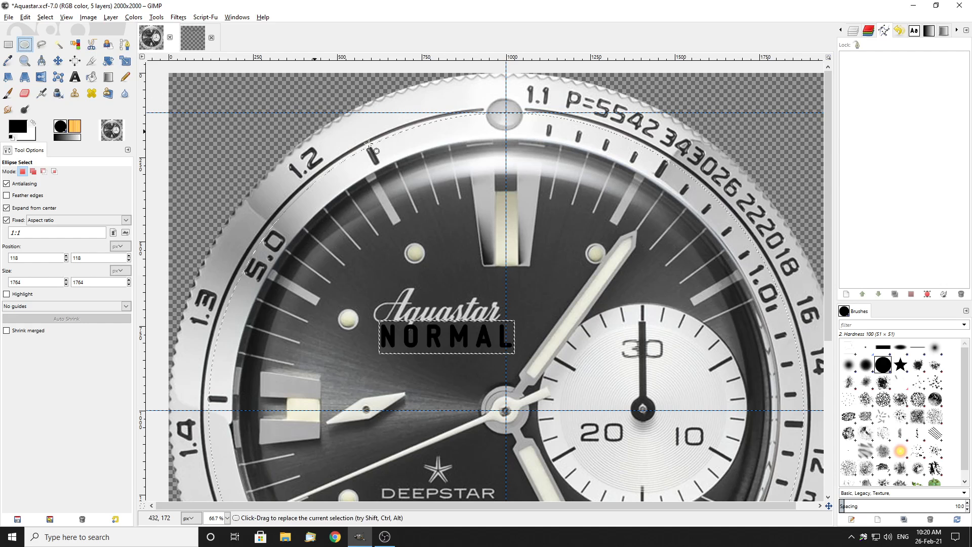
pyautogui.scroll(3, 503, 135)
pyautogui.scroll(3, 503, 135)
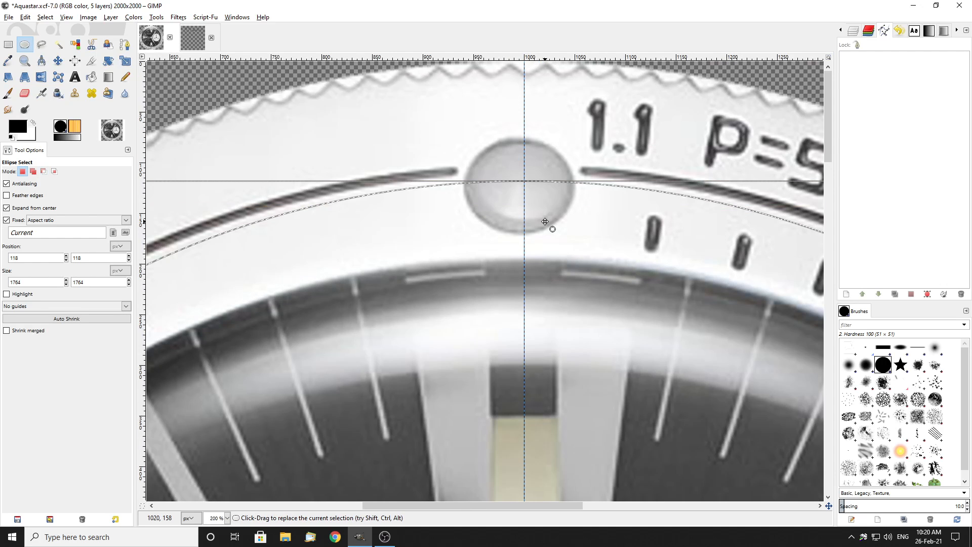
pyautogui.moveTo(532, 199); pyautogui.dragTo(524, 106)
pyautogui.scroll(4, 489, 131)
# Align the upper horizontal guide with the enlarged circle's top edge and convert the selection to a path.
pyautogui.press('m')
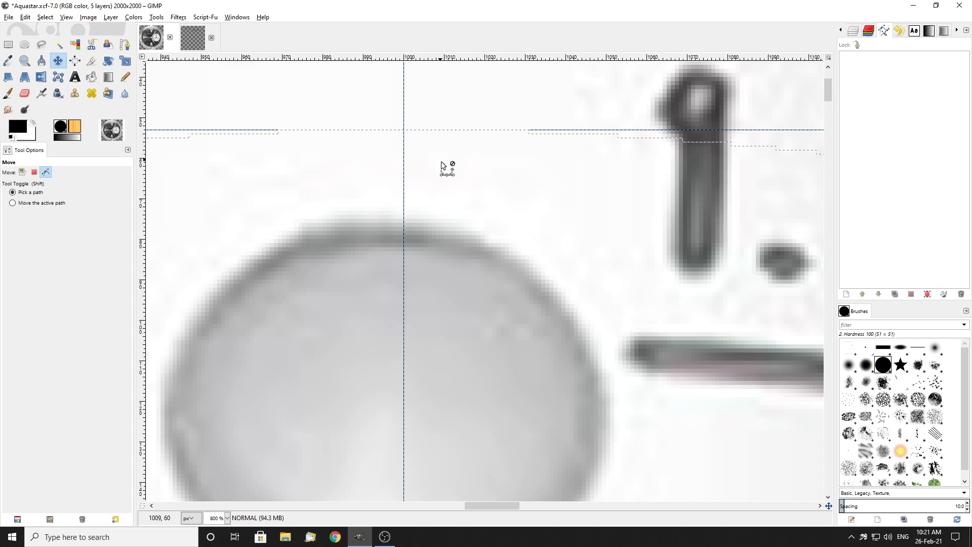
pyautogui.scroll(-4, 441, 165)
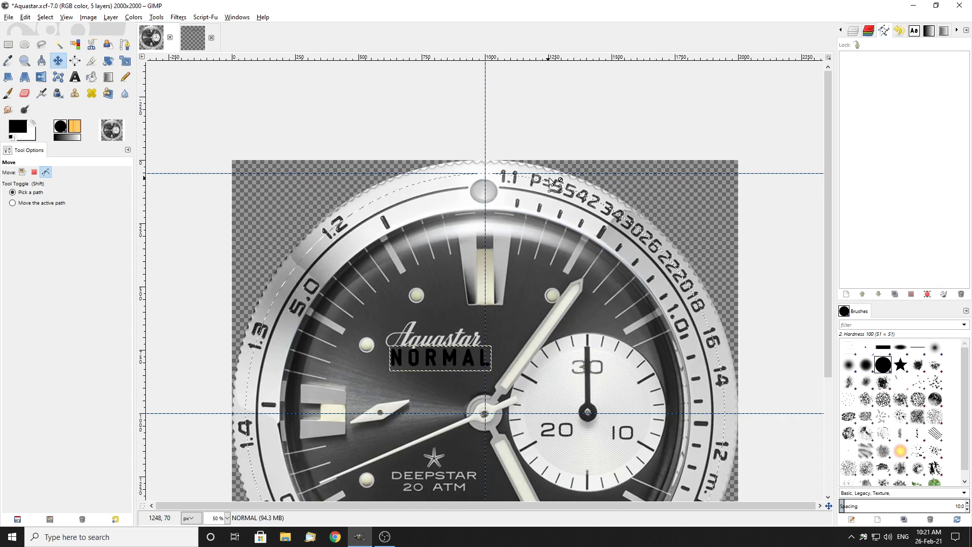
pyautogui.click(927, 295)
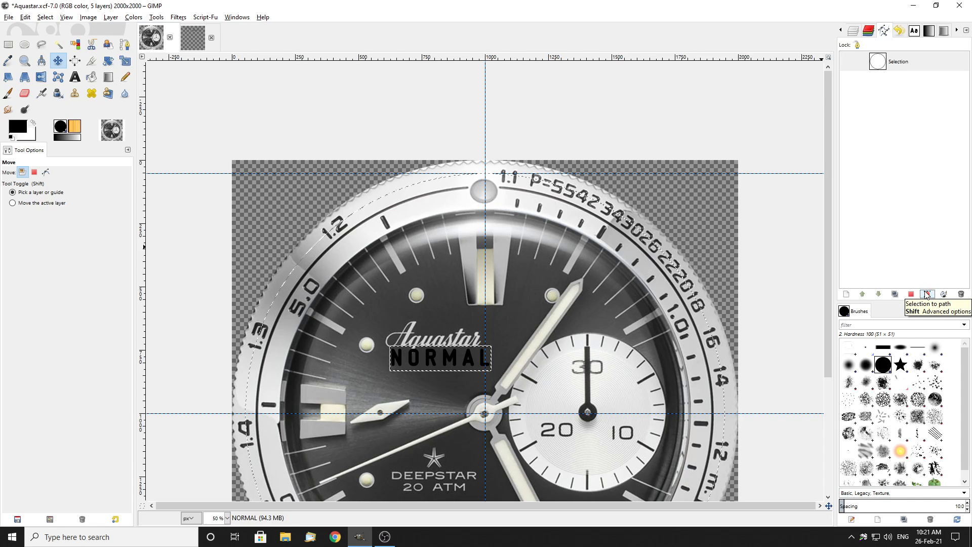
# Show the enlarged circle's path, run the NORMAL text along it and fill the bent lettering on a new layer.
pyautogui.click(846, 61)
pyautogui.click(852, 30)
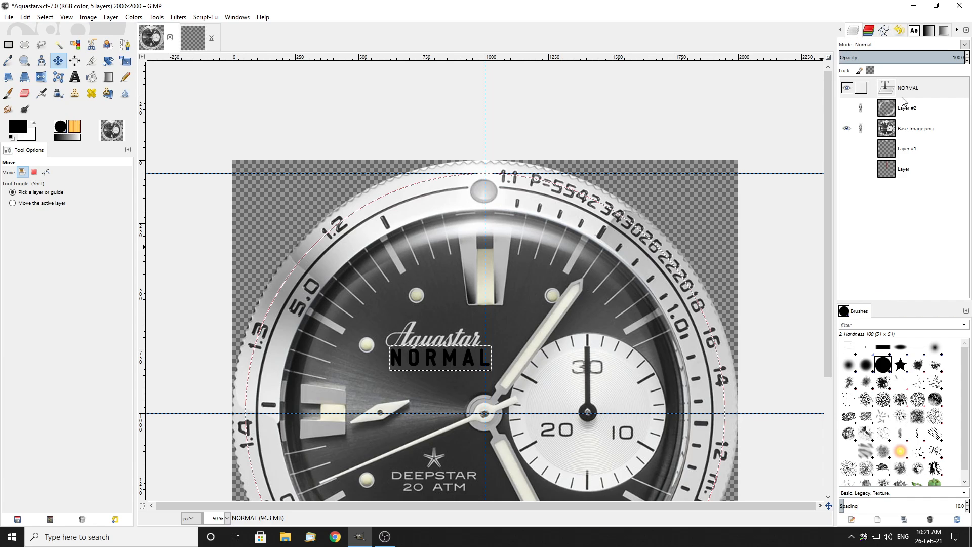
pyautogui.click(846, 129)
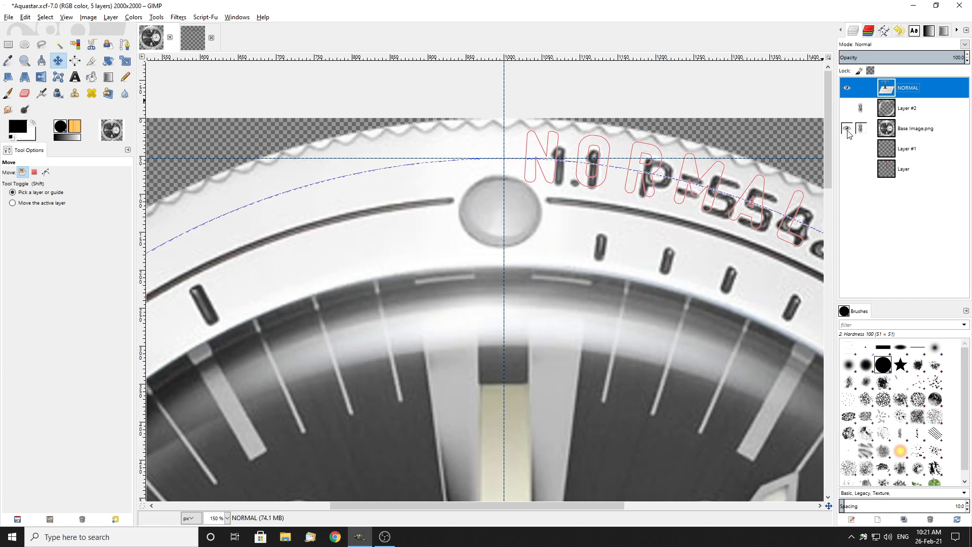
pyautogui.scroll(-3, 812, 126)
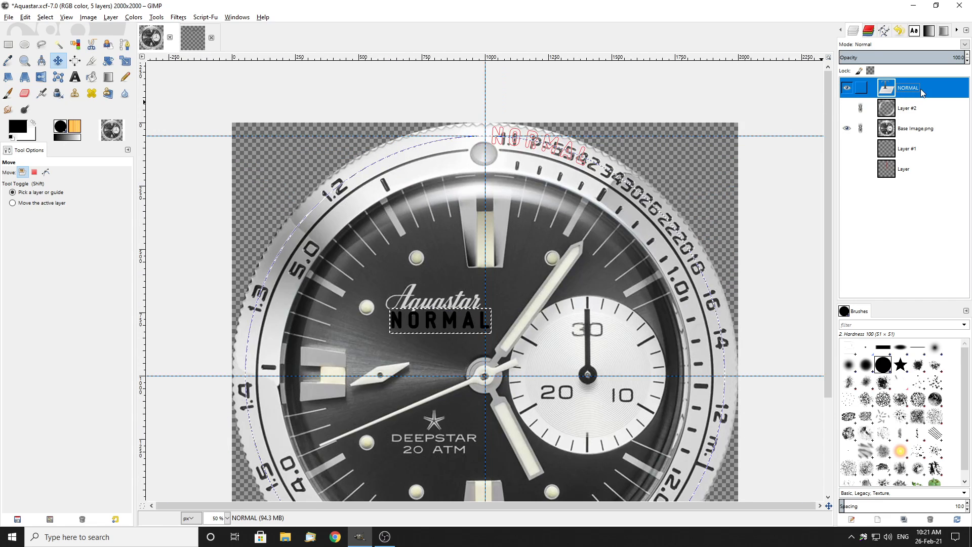
pyautogui.click(882, 33)
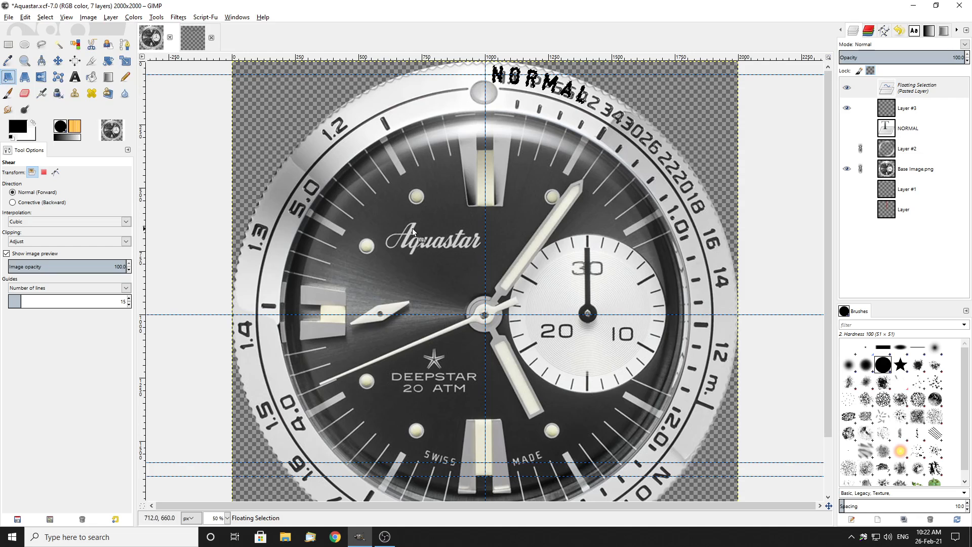
# Rotate the bent NORMAL lettering around the dial centre to the lower-right part of the bezel.
pyautogui.click(458, 234)
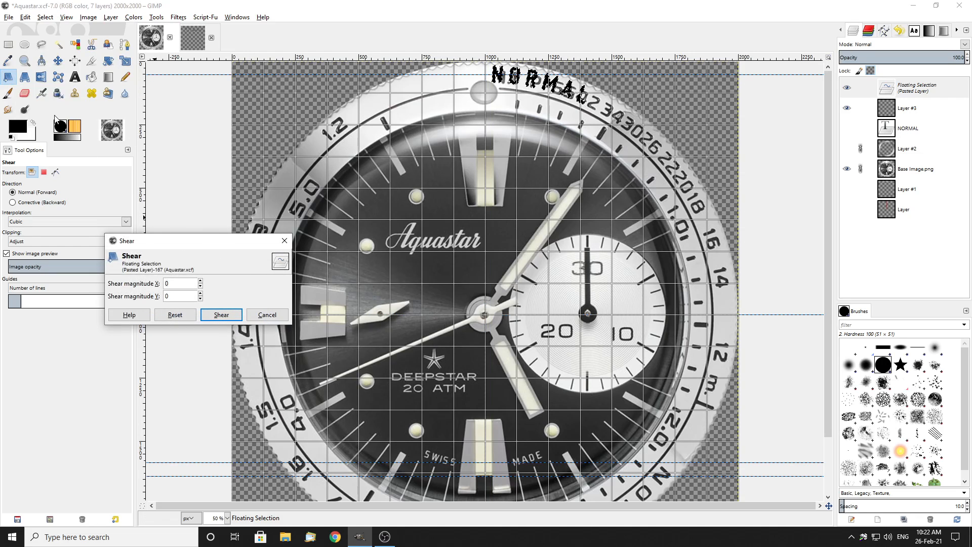
pyautogui.click(267, 315)
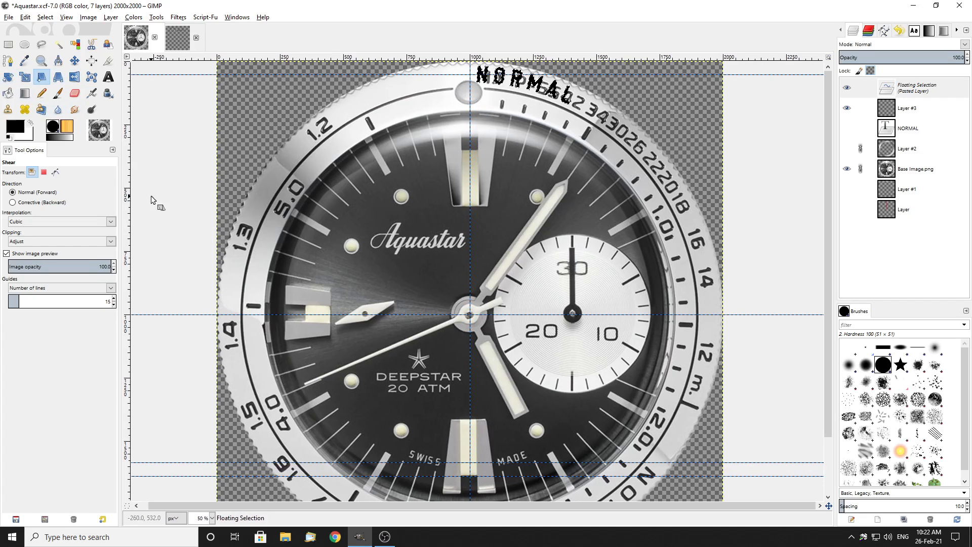
pyautogui.click(8, 77)
pyautogui.moveTo(477, 127); pyautogui.dragTo(601, 230)
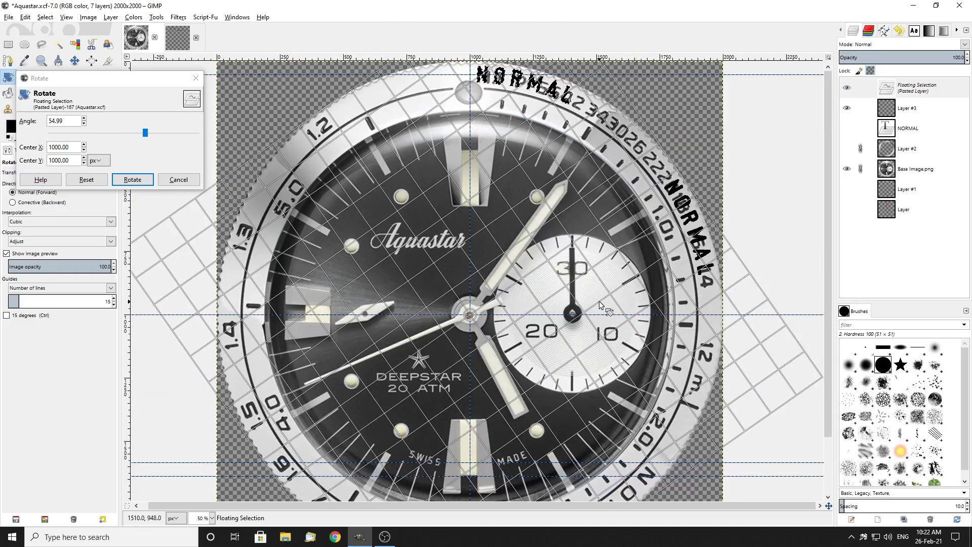
pyautogui.moveTo(598, 301); pyautogui.dragTo(618, 354)
pyautogui.scroll(-2, 645, 281)
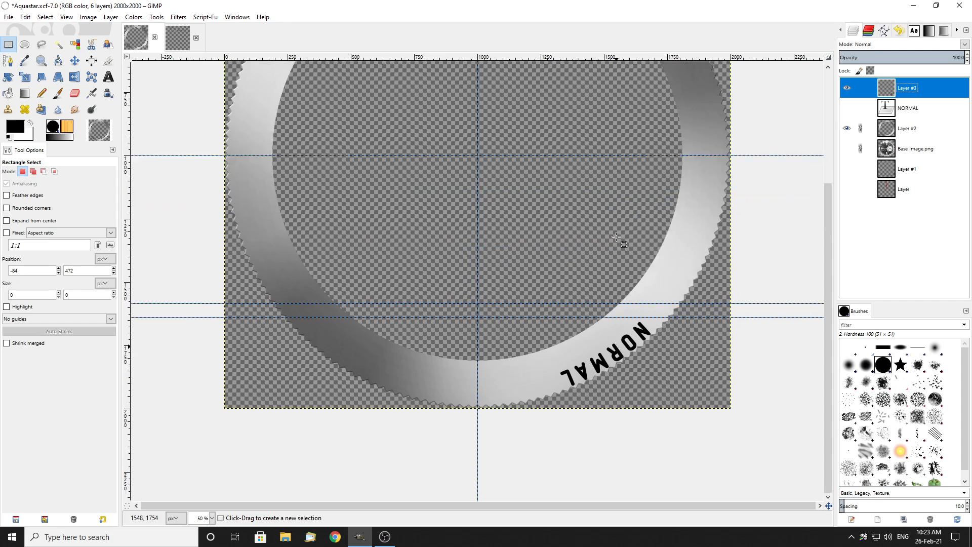
pyautogui.press('-')
pyautogui.press('-')
pyautogui.press('+')
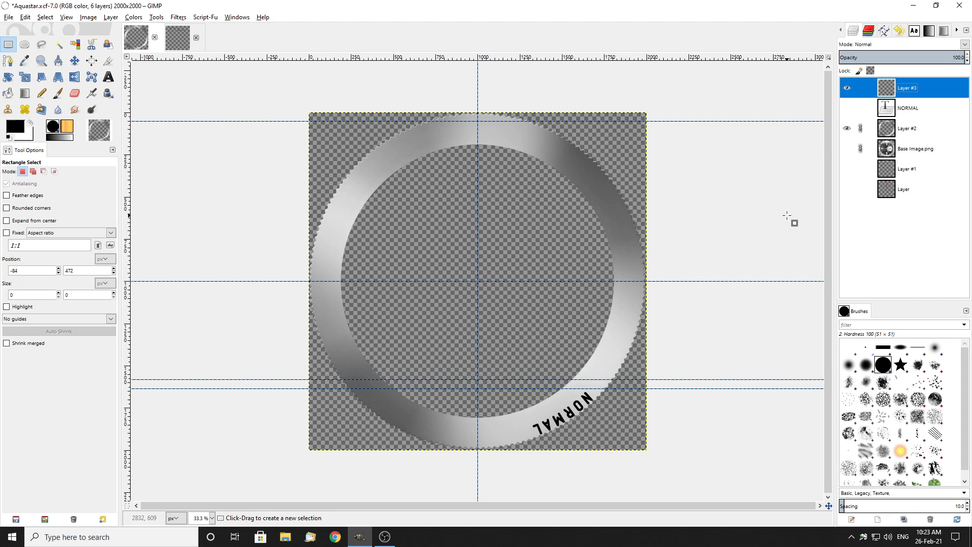
# Undo the rotation of the NORMAL lettering and bring back the watch image in place of the clean ring.
pyautogui.hotkey('ctrl', 'z')
pyautogui.hotkey('ctrl', 'z')
pyautogui.hotkey('ctrl', 'z')
pyautogui.hotkey('ctrl', 'z')
pyautogui.hotkey('ctrl', 'z')
pyautogui.press('-')
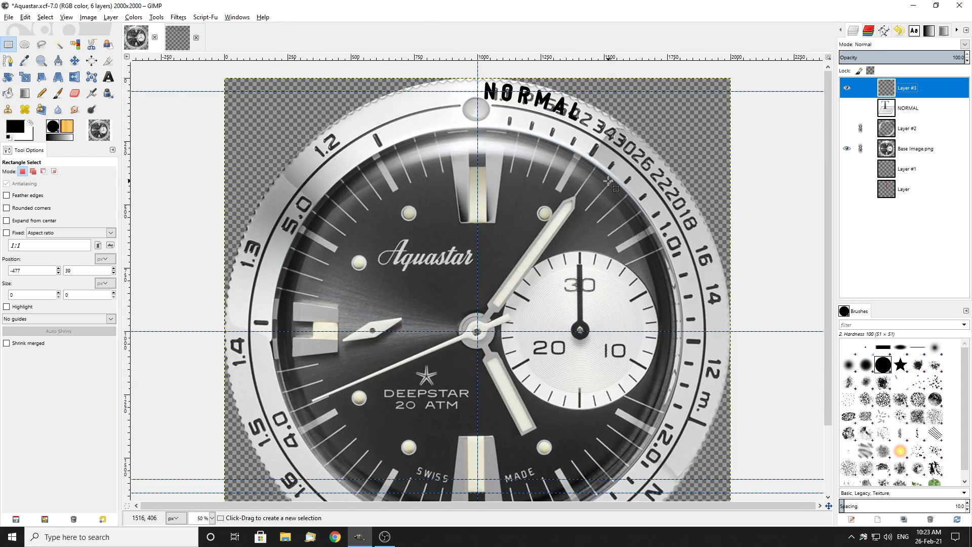
pyautogui.press('+')
pyautogui.press('+')
pyautogui.press('-')
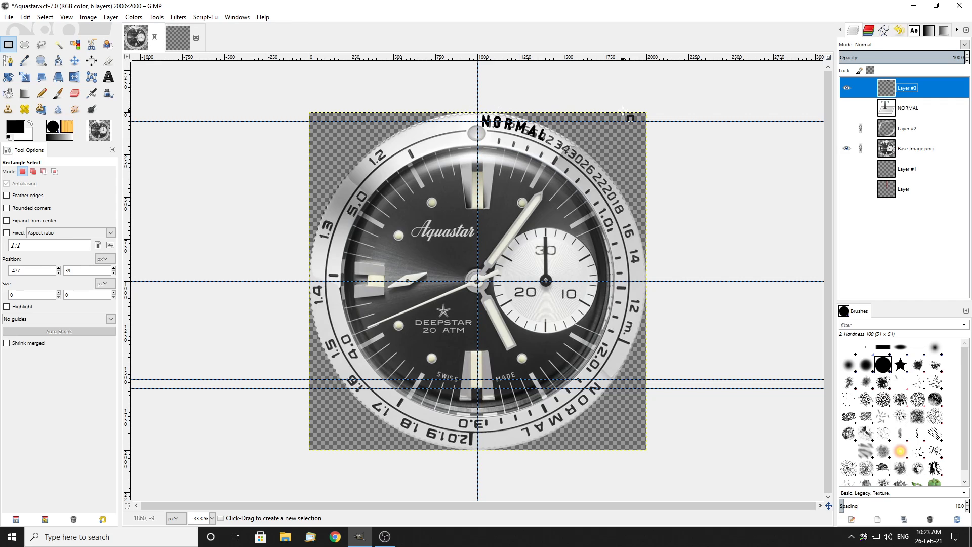
# Delete the bent lettering layer and the NORMAL text layer.
pyautogui.rightClick(921, 90)
pyautogui.click(867, 174)
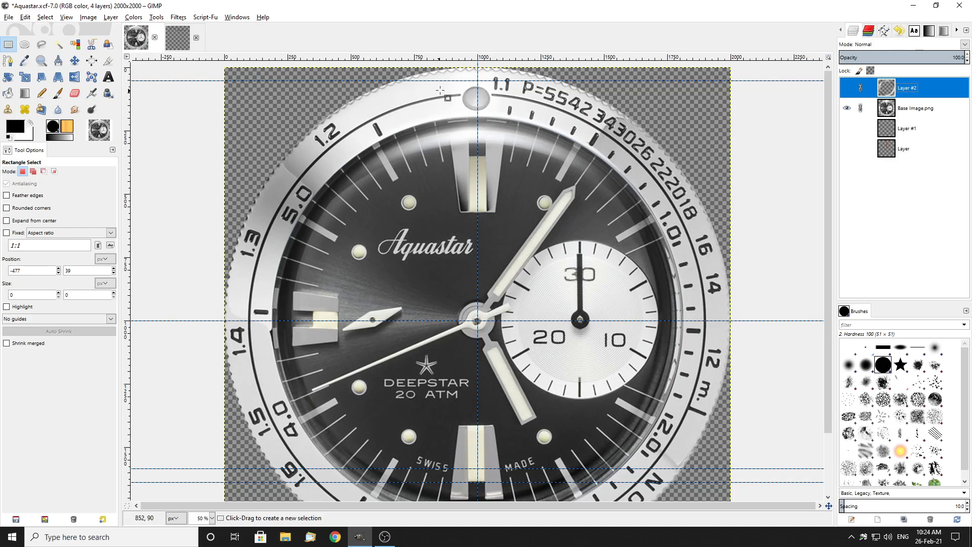
pyautogui.press('1')
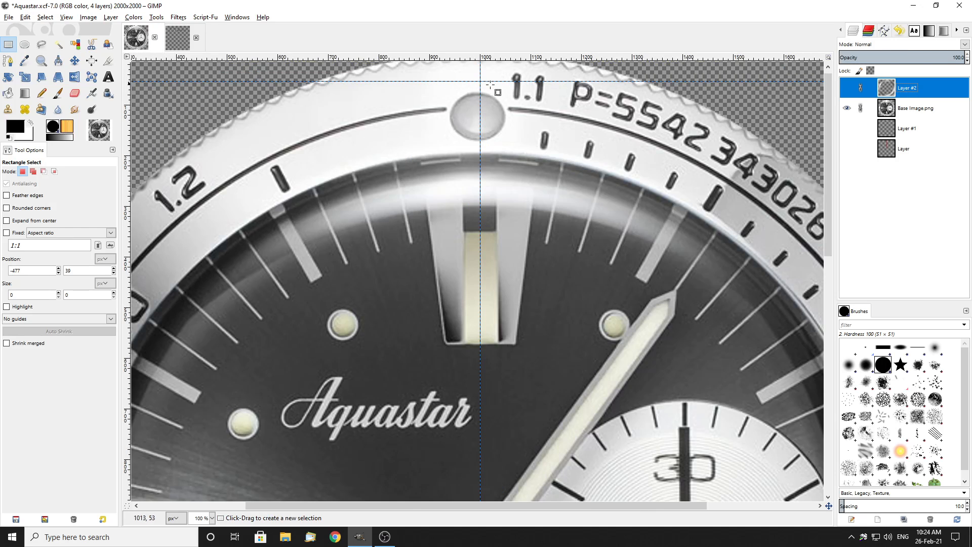
pyautogui.scroll(3, 490, 83)
# Undo the layer deletions, the bent NORMAL lettering and the circular path, back to the smaller circular selection.
pyautogui.hotkey('ctrl', 'z')
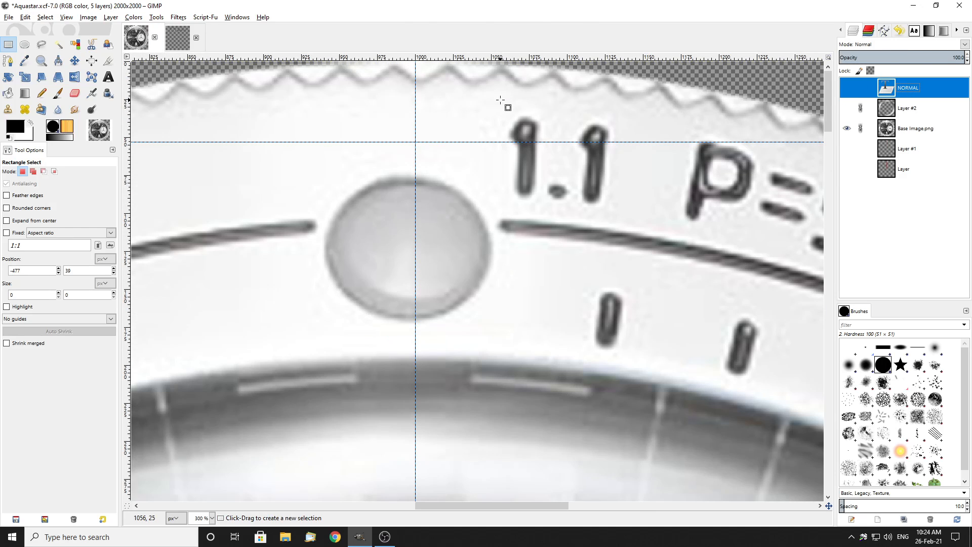
pyautogui.hotkey('ctrl', 'z')
pyautogui.hotkey('ctrl', 'z')
pyautogui.hotkey('ctrl', 'z')
pyautogui.hotkey('ctrl', 'z')
pyautogui.hotkey('ctrl', 'z')
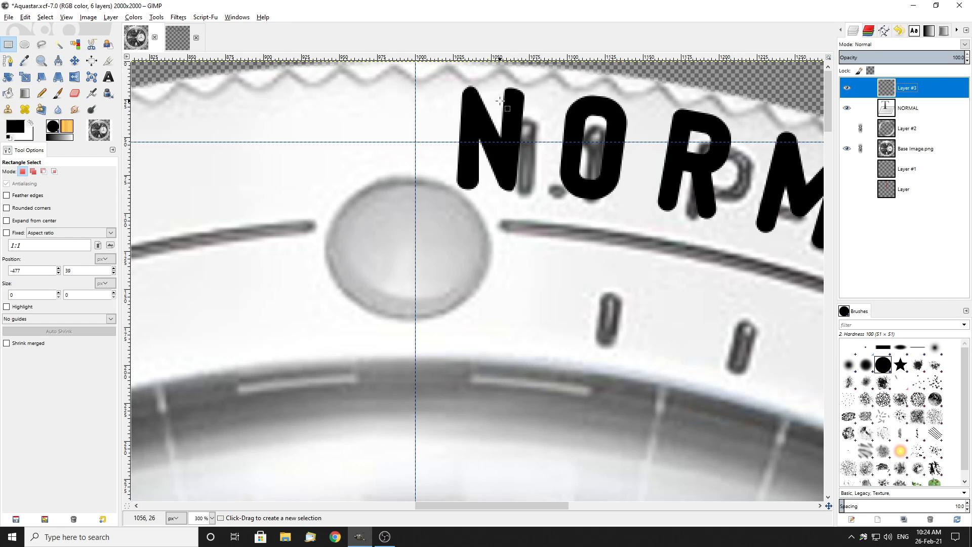
pyautogui.hotkey('ctrl', 'z')
pyautogui.hotkey('ctrl', 'z')
pyautogui.hotkey('ctrl', 'z')
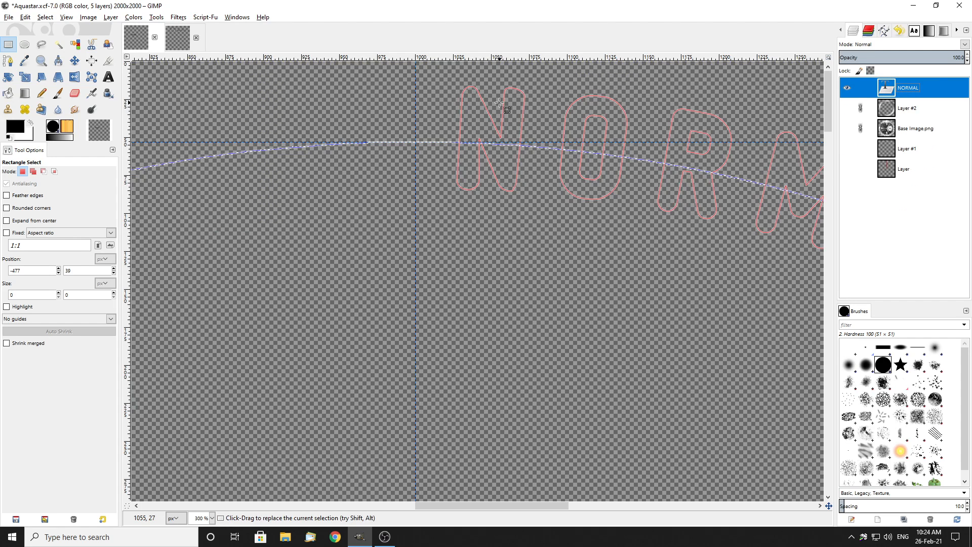
pyautogui.hotkey('ctrl', 'z')
pyautogui.hotkey('ctrl', 'z')
pyautogui.hotkey('ctrl', 'z')
pyautogui.hotkey('ctrl', 'z')
pyautogui.hotkey('ctrl', 'z')
pyautogui.click(177, 38)
pyautogui.click(136, 37)
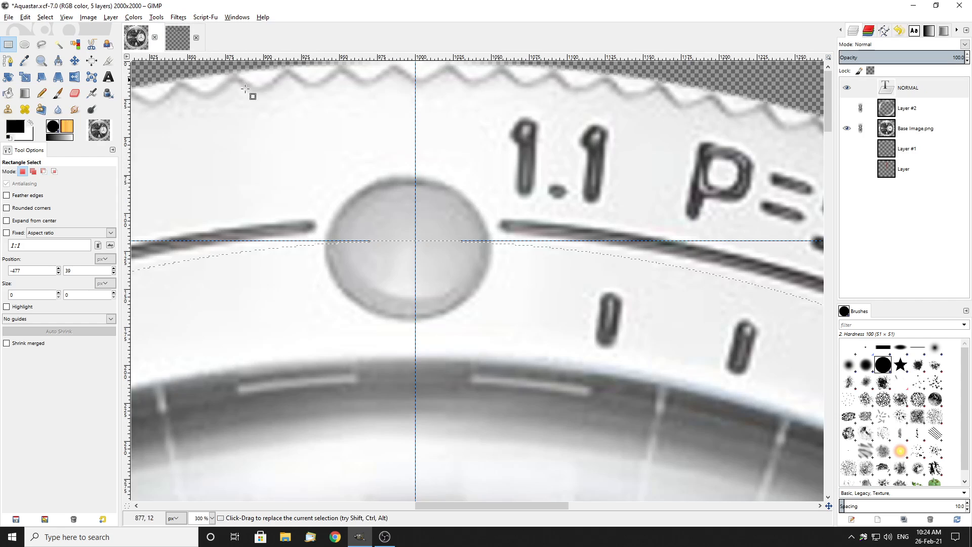
# Enlarge the circular selection from its centre to 1842 × 1842 px, align the upper horizontal guide with its top edge and deselect.
pyautogui.keyDown('ctrl'); pyautogui.scroll(-3, 476, 207); pyautogui.keyUp('ctrl')
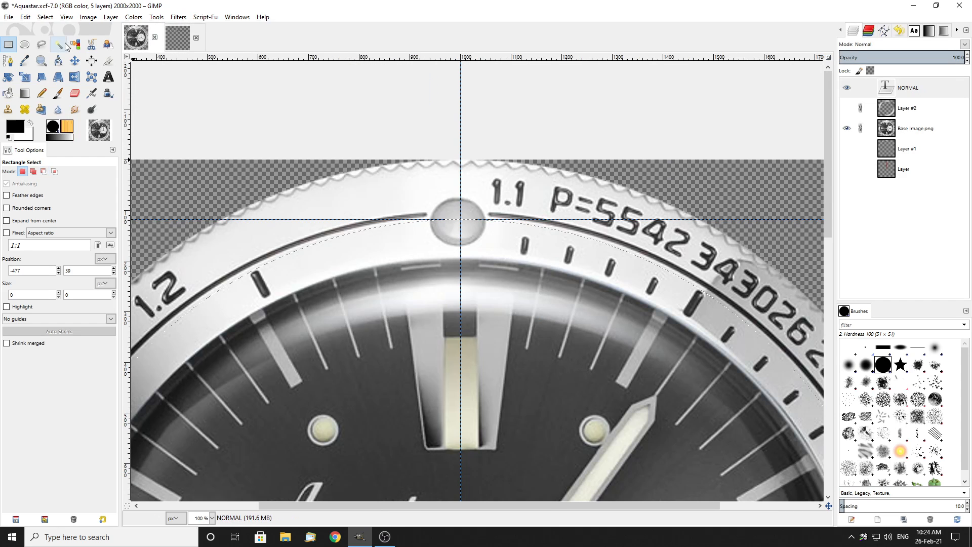
pyautogui.click(25, 44)
pyautogui.click(490, 324)
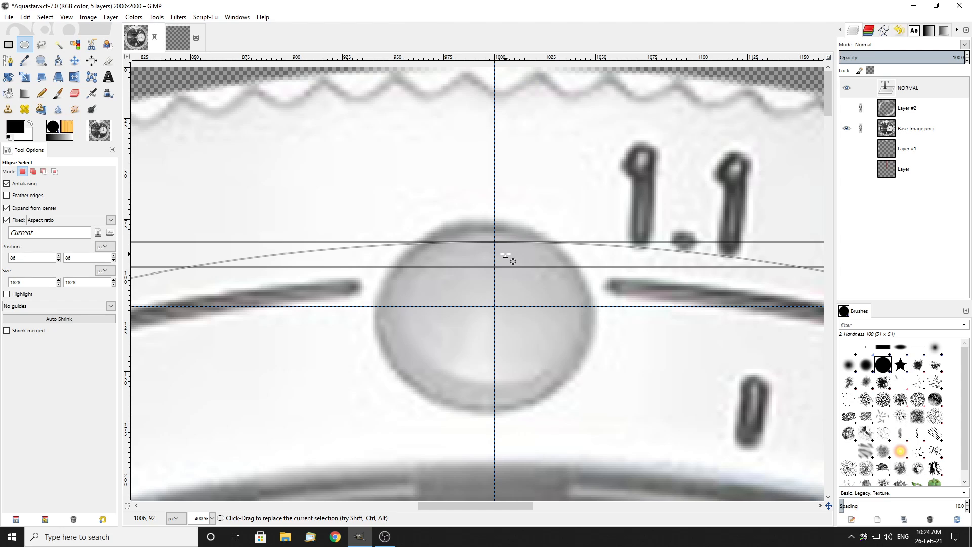
pyautogui.moveTo(506, 256); pyautogui.dragTo(506, 242)
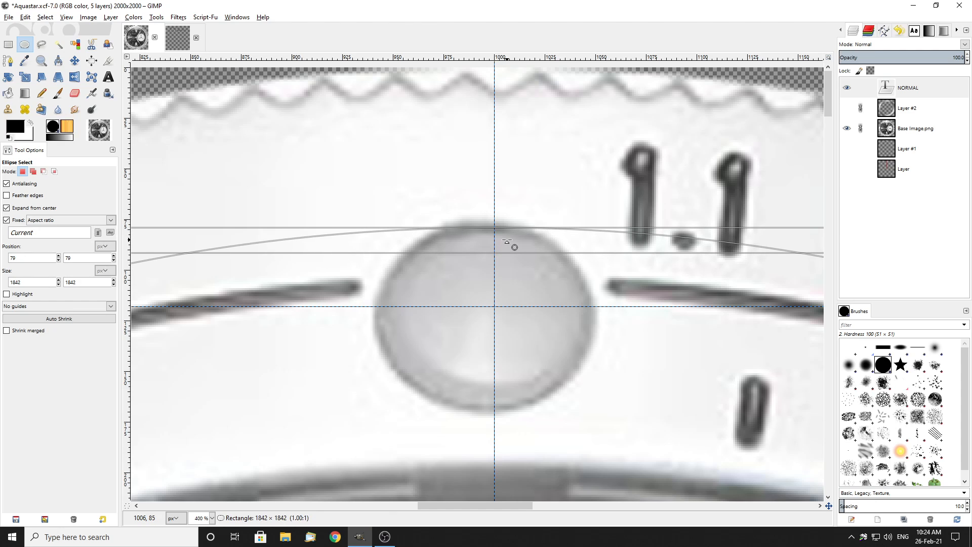
pyautogui.click(74, 60)
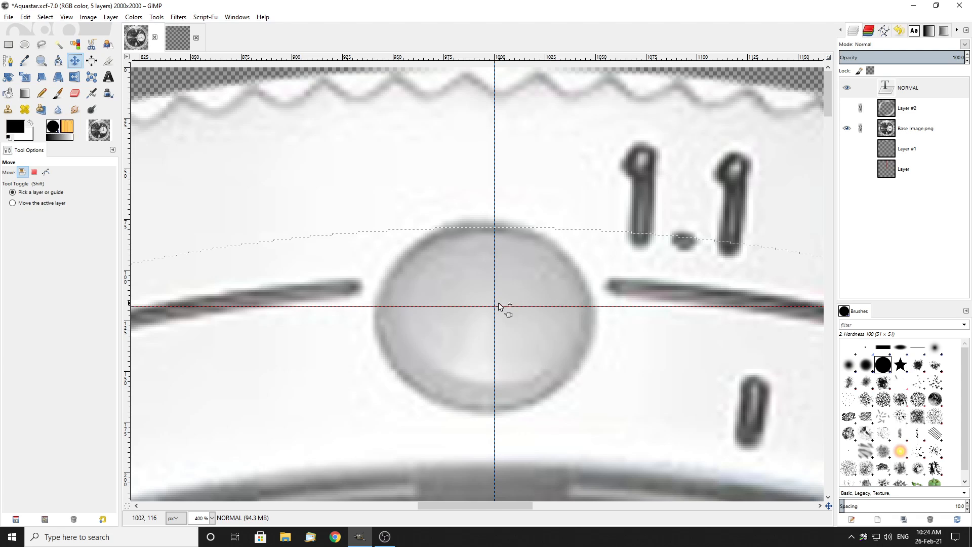
pyautogui.moveTo(499, 306); pyautogui.dragTo(502, 228)
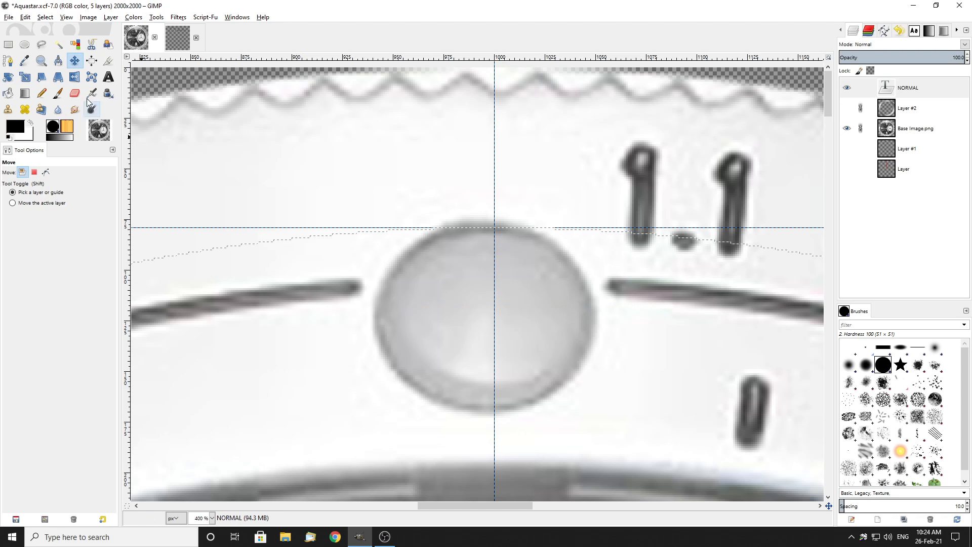
pyautogui.click(8, 44)
pyautogui.click(391, 167)
pyautogui.press('ctrl')
# In the numerals image, place guides along the top and bottom of the digit row and select the digit 1.
pyautogui.click(177, 38)
pyautogui.moveTo(374, 57); pyautogui.dragTo(374, 129)
pyautogui.moveTo(375, 58); pyautogui.dragTo(379, 213)
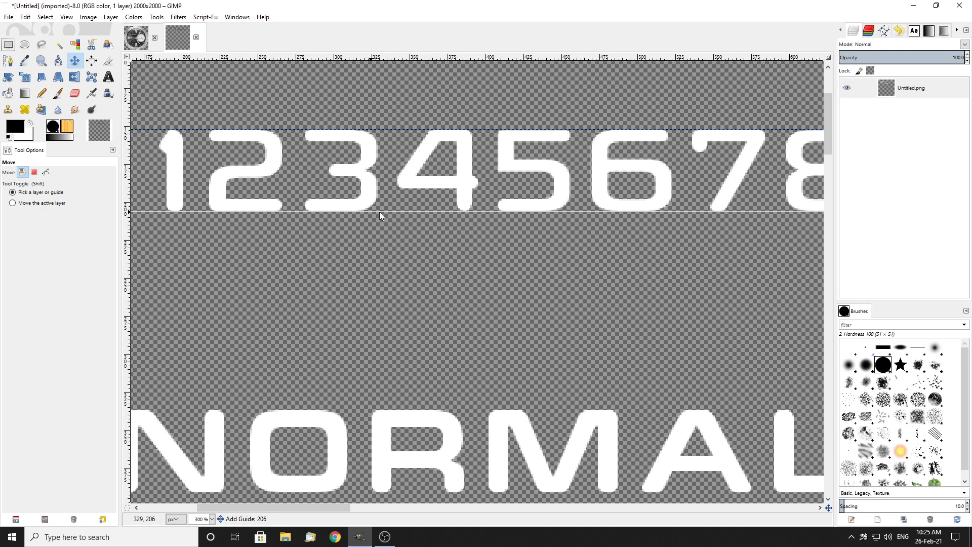
pyautogui.press('-')
pyautogui.press('-')
pyautogui.click(12, 47)
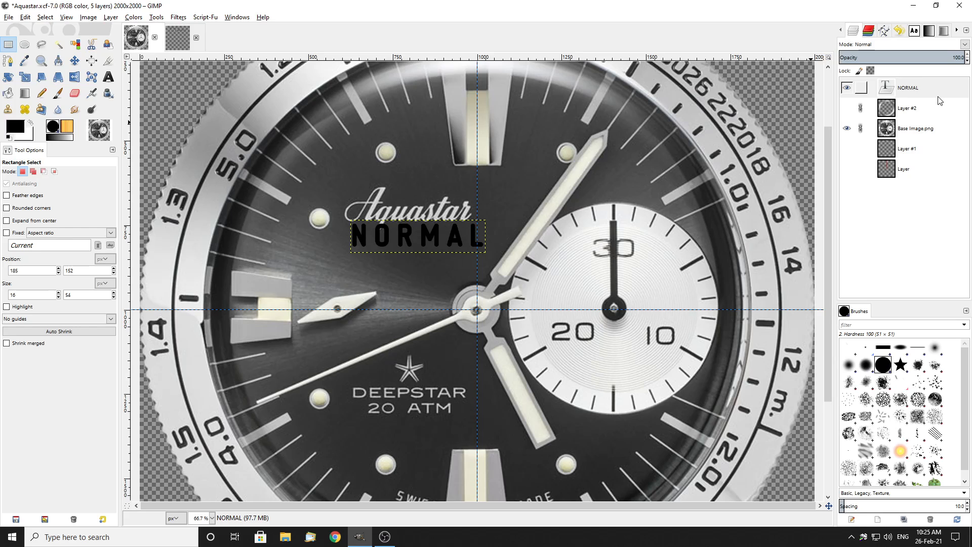
# Delete the NORMAL text layer from the watch image.
pyautogui.rightClick(938, 97)
pyautogui.click(933, 88)
pyautogui.rightClick(933, 91)
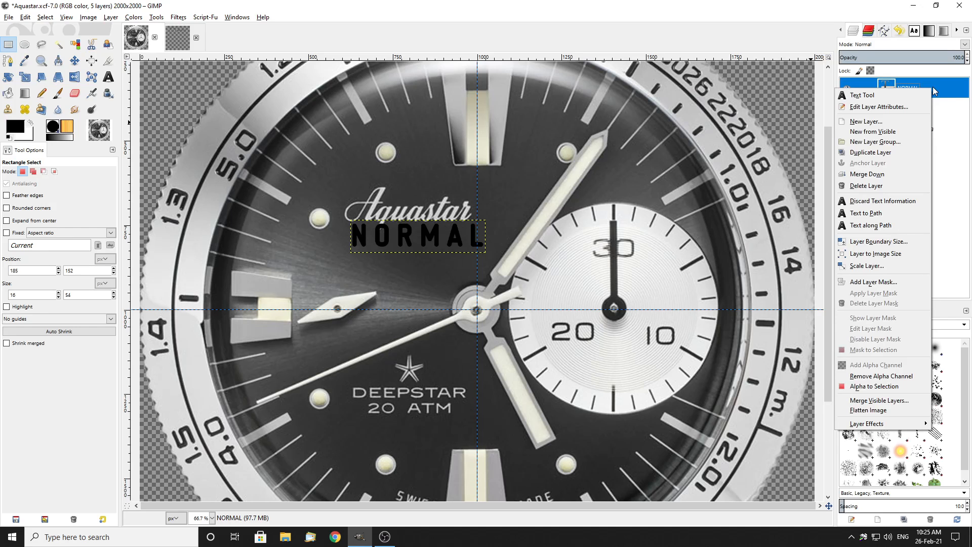
pyautogui.click(896, 182)
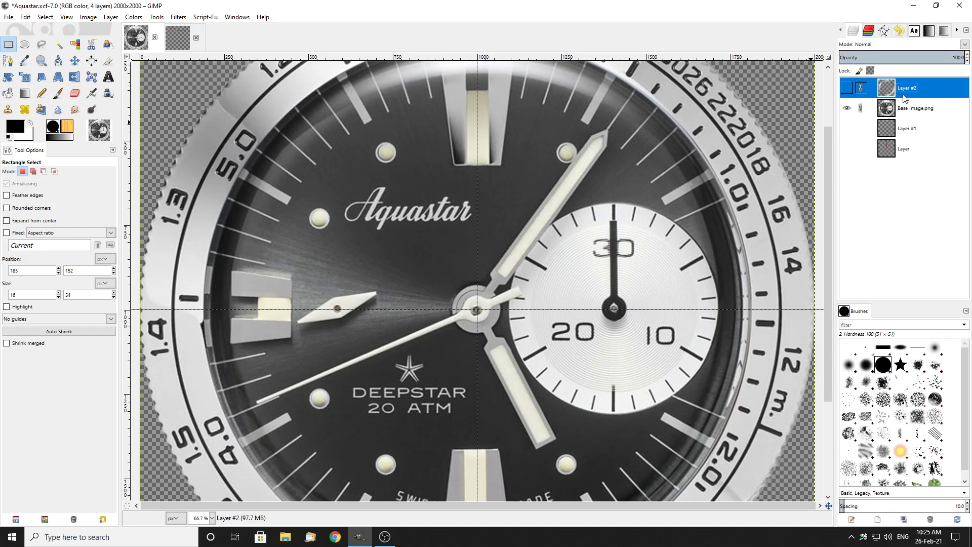
# Add a new layer above Layer #2 and hide Layer #2.
pyautogui.click(846, 88)
pyautogui.rightClick(928, 93)
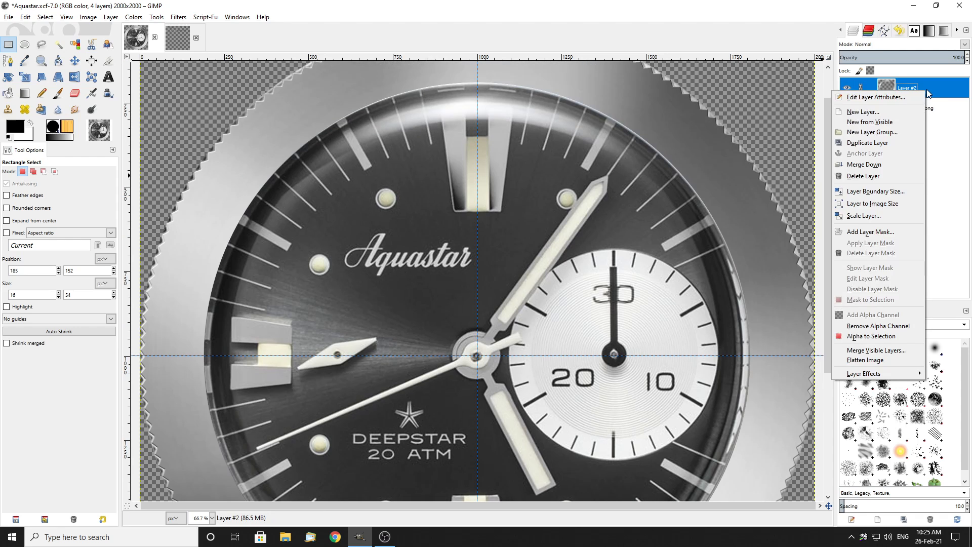
pyautogui.click(862, 111)
pyautogui.press('Return')
pyautogui.click(847, 108)
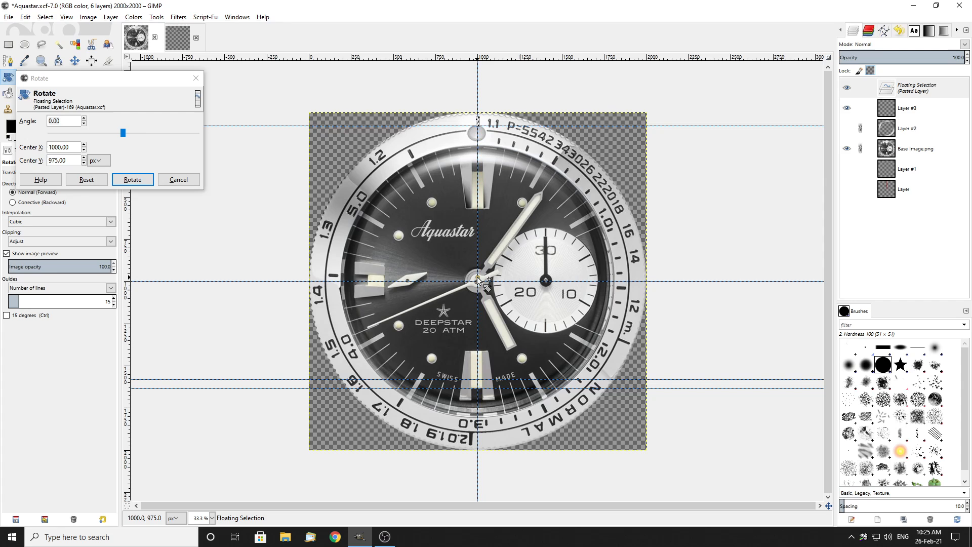
# Rotate the pasted digit 1 around the dial centre onto the first 1 of the bezel's 1.1 numeral.
pyautogui.moveTo(477, 277); pyautogui.dragTo(477, 281)
pyautogui.press('3')
pyautogui.moveTo(474, 177); pyautogui.dragTo(623, 199)
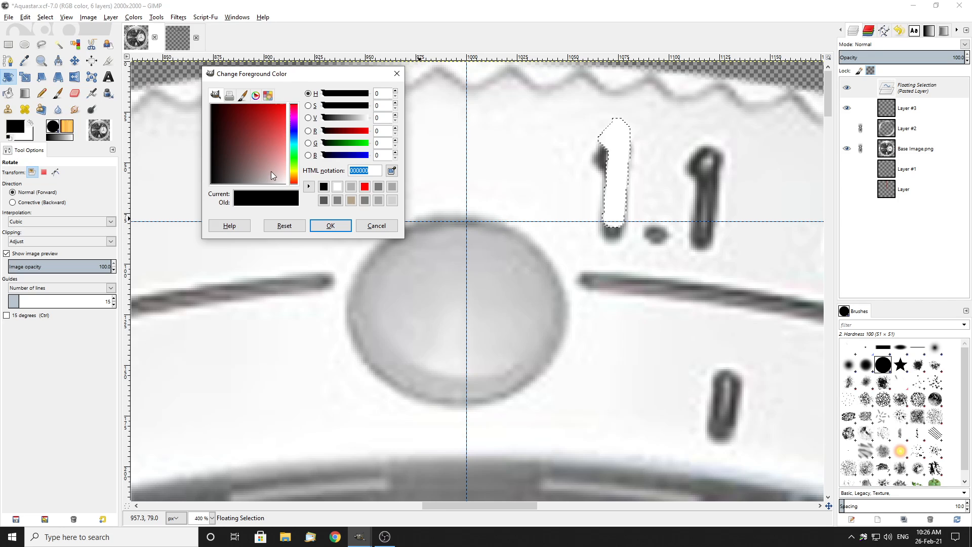
# Fill the rotated digit 1 with the foreground colour 555555 and anchor it to the new layer.
pyautogui.write('555555')
pyautogui.press('Tab')
pyautogui.click(330, 225)
pyautogui.hotkey('ctrl', ',')
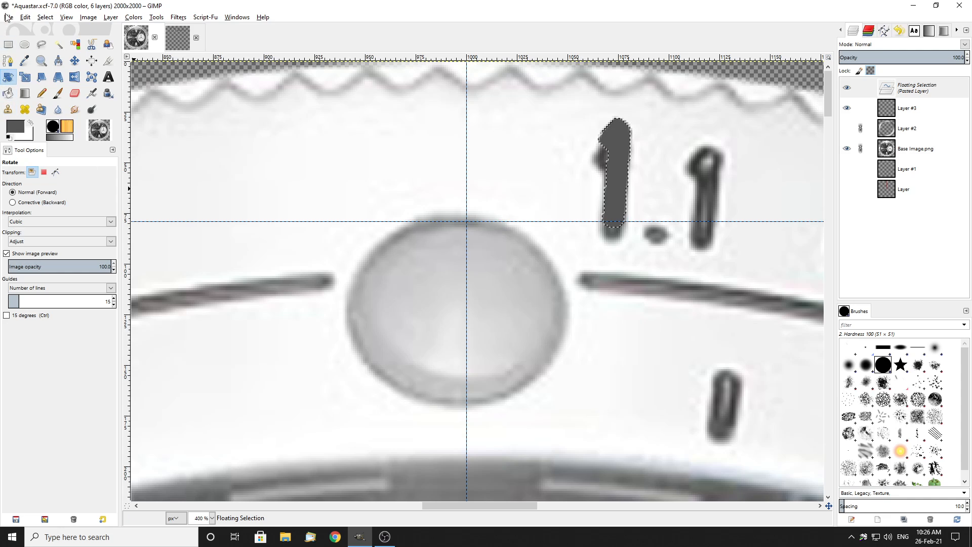
pyautogui.click(2, 45)
pyautogui.click(362, 160)
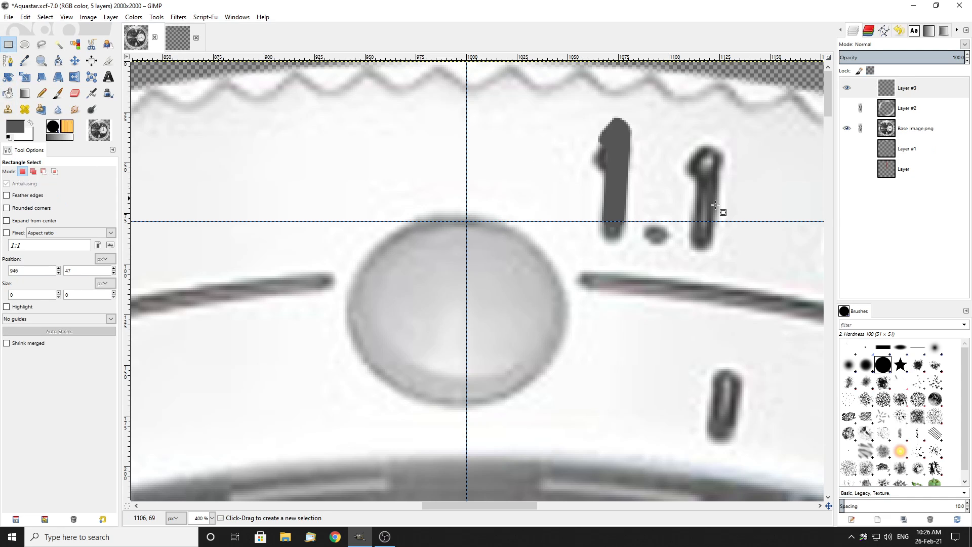
# Paste another digit 1 and centre it on the vertical guide with its base on the upper horizontal guide.
pyautogui.press('ctrl')
pyautogui.hotkey('ctrl', 'c')
pyautogui.hotkey('ctrl', 'v')
pyautogui.moveTo(614, 180); pyautogui.dragTo(466, 167)
# Rotate the second digit around the dial centre onto the last 1 of the 1.1 numeral and anchor it.
pyautogui.hotkey('shift', 'r')
pyautogui.click(436, 210)
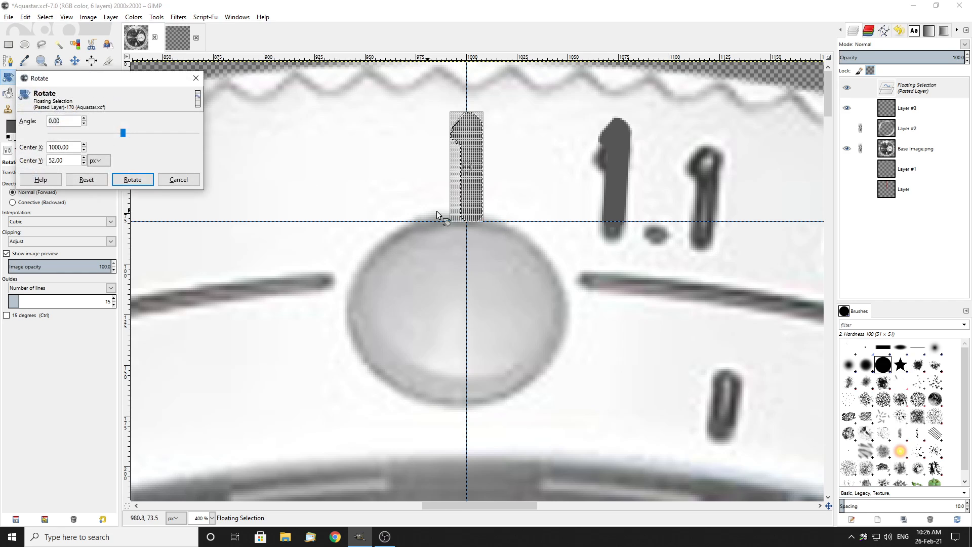
pyautogui.keyDown('ctrl'); pyautogui.scroll(-5, 463, 206); pyautogui.keyUp('ctrl')
pyautogui.scroll(-1, 473, 205)
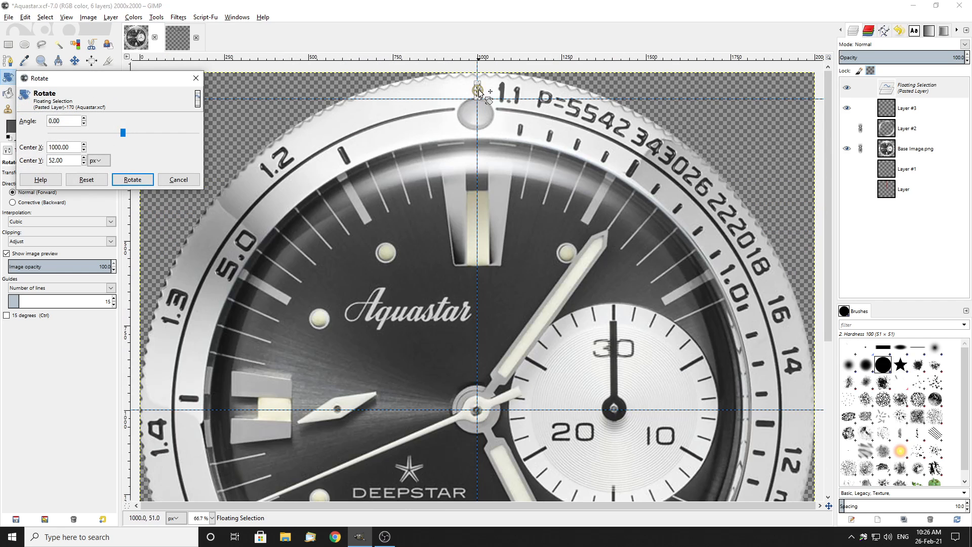
pyautogui.moveTo(477, 90); pyautogui.dragTo(476, 410)
pyautogui.press('Escape')
pyautogui.keyDown('ctrl'); pyautogui.scroll(6, 484, 110); pyautogui.keyUp('ctrl')
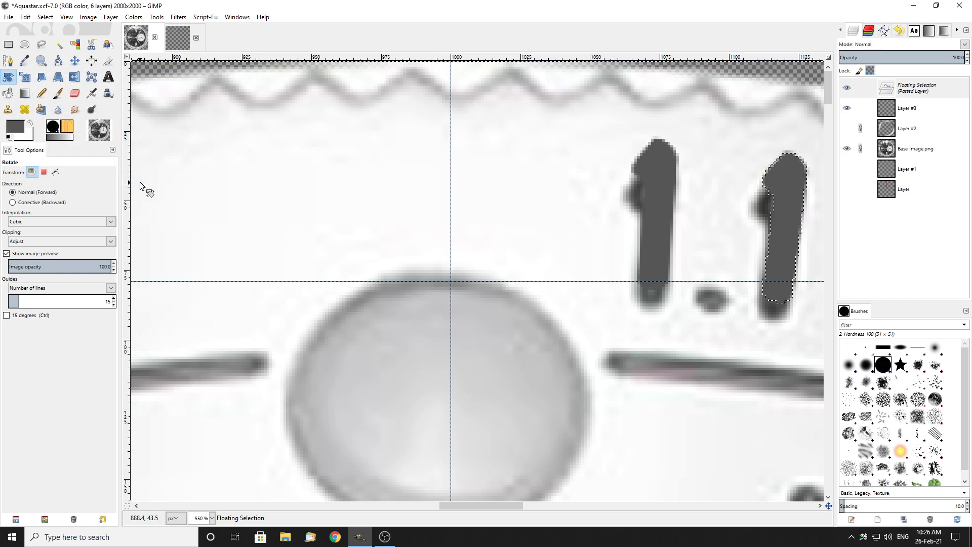
pyautogui.click(8, 44)
pyautogui.click(294, 154)
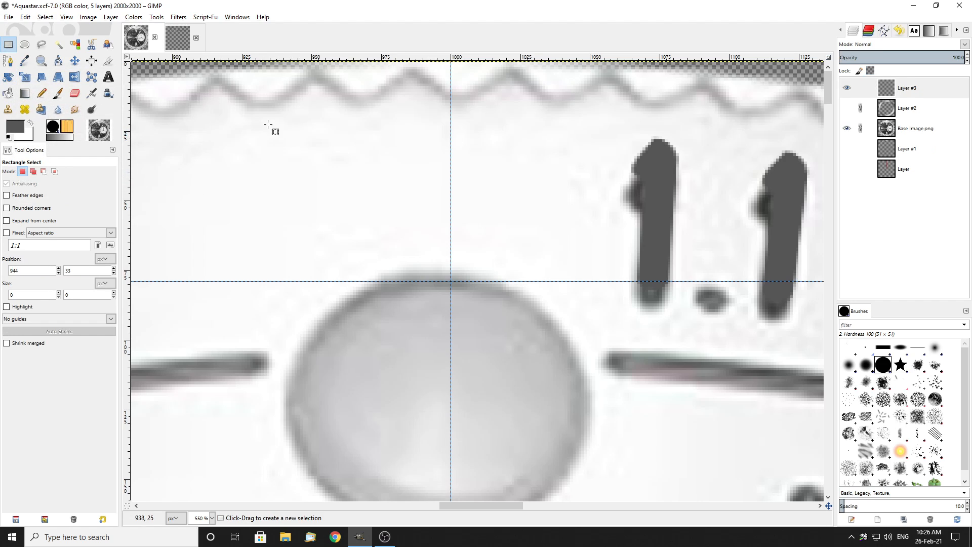
# Copy the dot from the character sheet, paste it into the Aquastar image and centre it on the vertical guide, resting on the upper horizontal guide.
pyautogui.click(177, 37)
pyautogui.keyDown('ctrl'); pyautogui.scroll(-4, 469, 241); pyautogui.keyUp('ctrl')
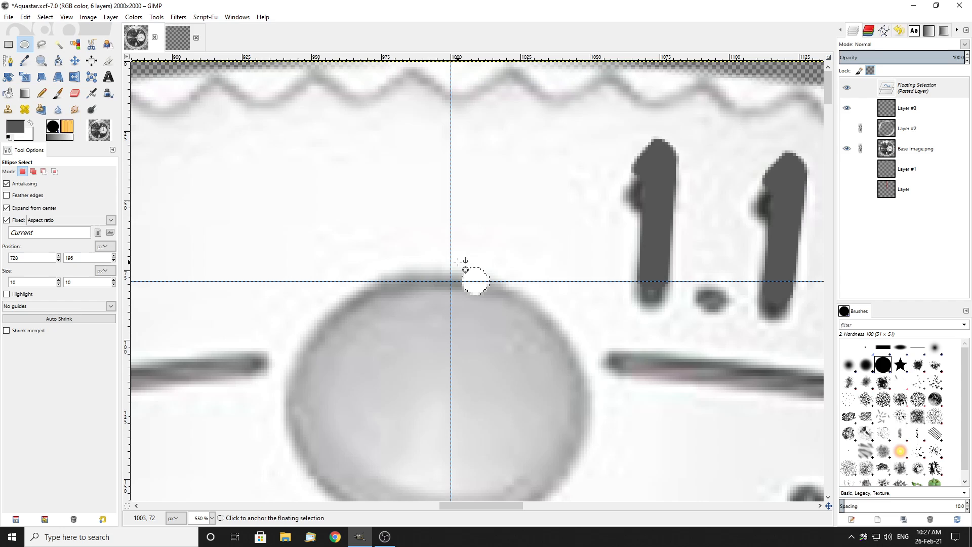
pyautogui.hotkey('ctrl', 'v')
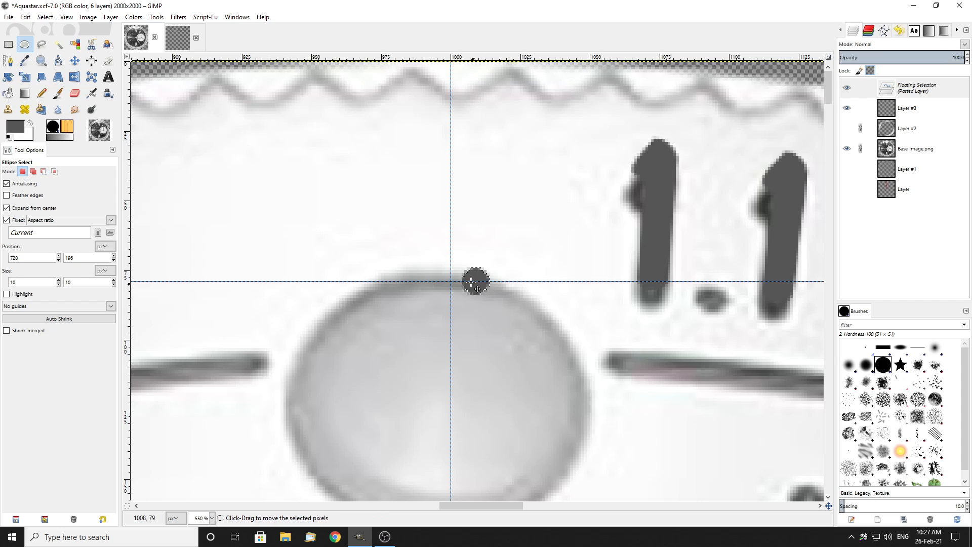
pyautogui.moveTo(475, 282); pyautogui.dragTo(450, 268)
# Rotate the dot around the dial centre into the gap between the two 1s of the 1.1 numeral and make Layer #3 active.
pyautogui.click(10, 80)
pyautogui.click(275, 159)
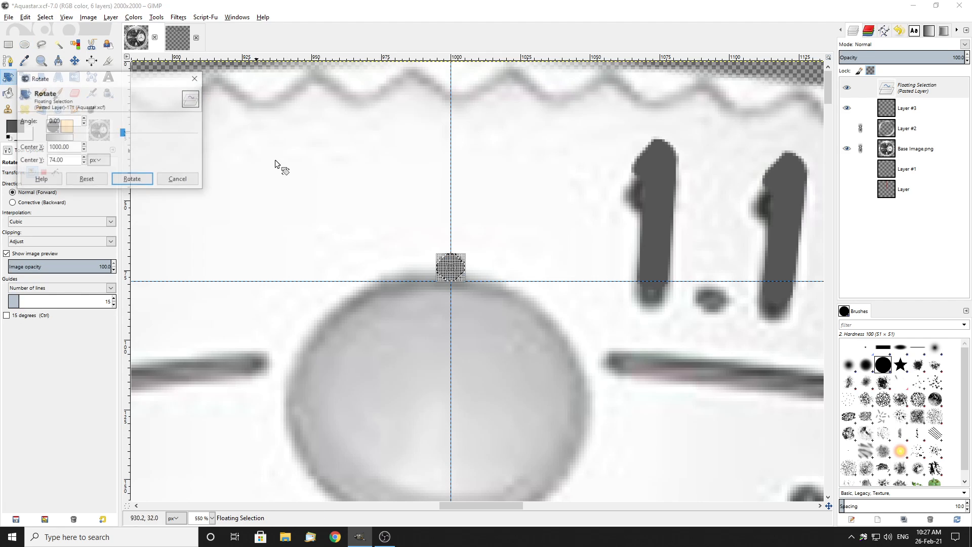
pyautogui.scroll(-4, 505, 260)
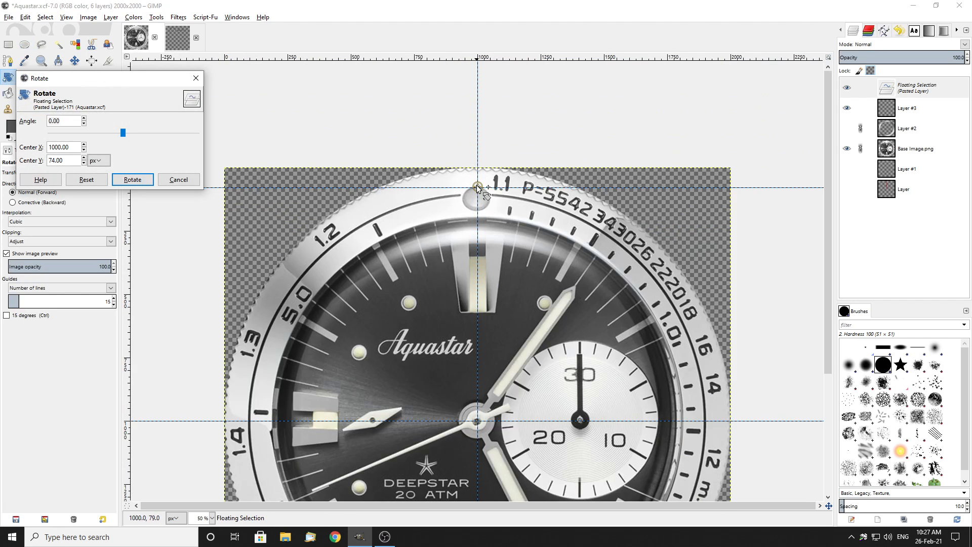
pyautogui.click(478, 187)
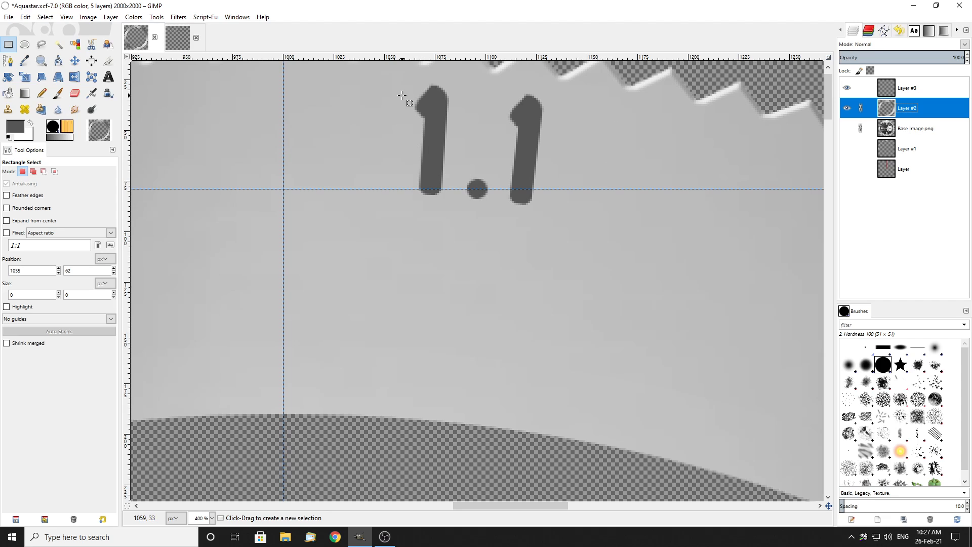
pyautogui.click(920, 90)
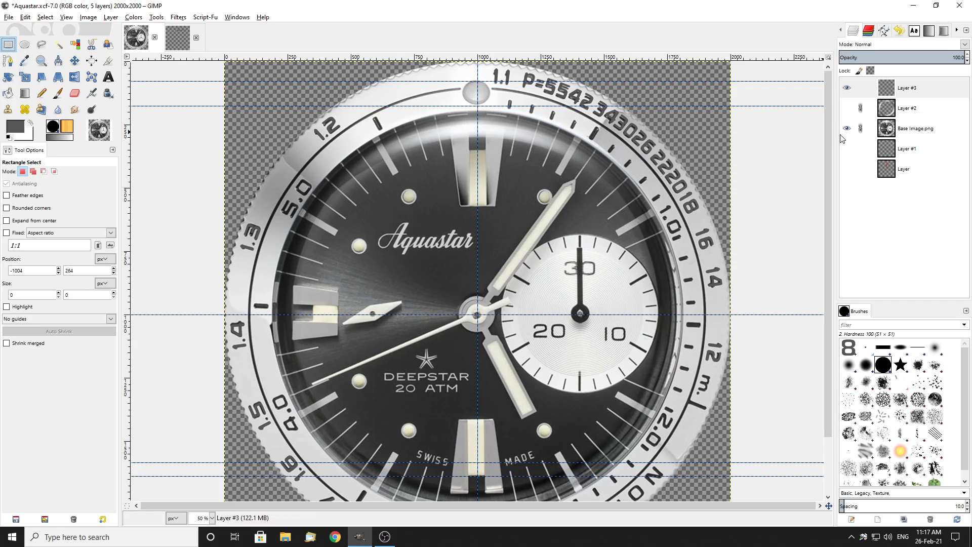
# Hide the Base Image.png layer and show Layer #2 to check the finished numerals around the clean ring.
pyautogui.click(846, 128)
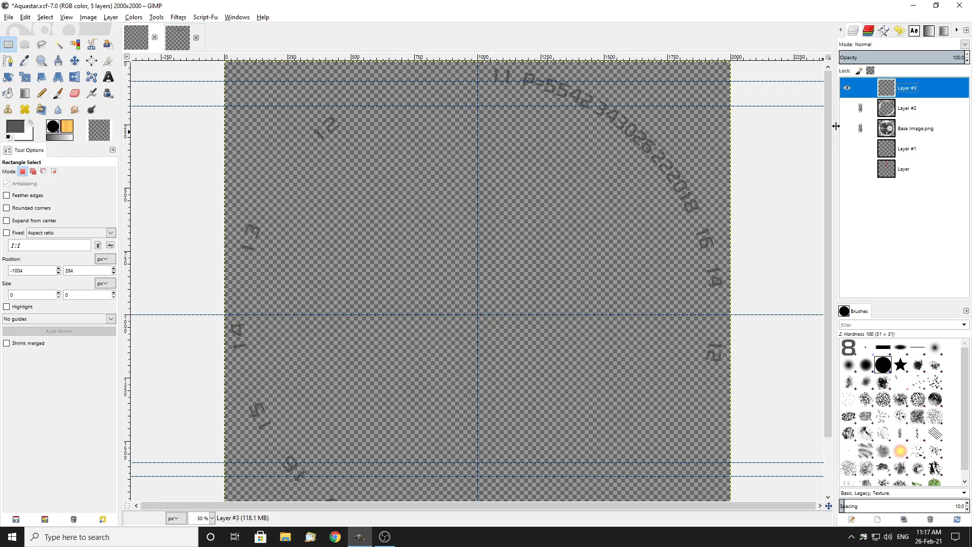
pyautogui.click(846, 108)
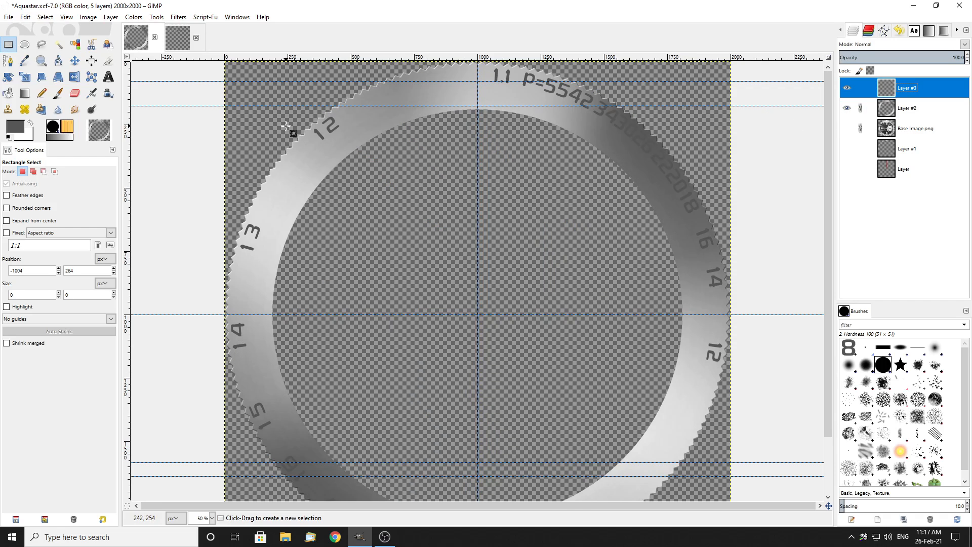
pyautogui.scroll(-3, 663, 294)
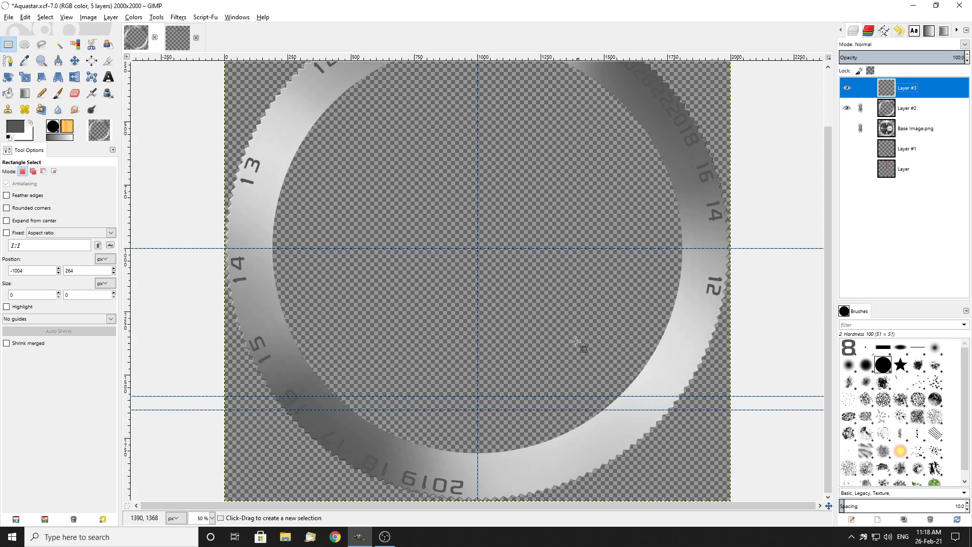
pyautogui.scroll(3, 540, 302)
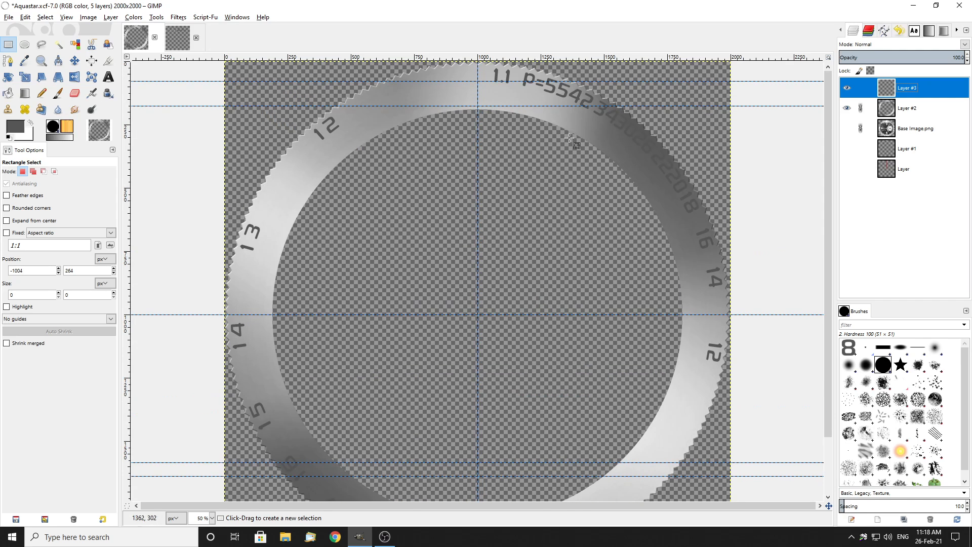
# In the character sheet image, select the narrow 8 in the upper row and delete it.
pyautogui.click(177, 38)
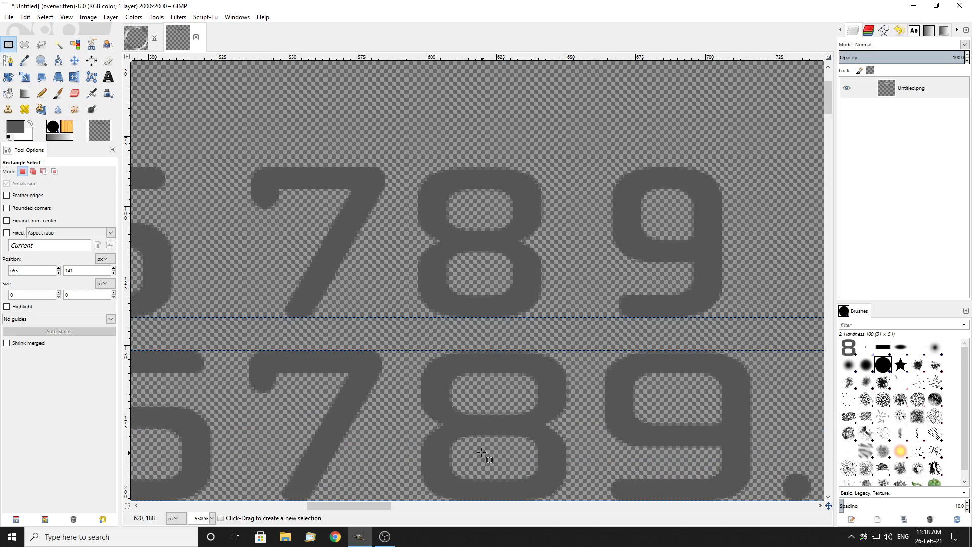
pyautogui.moveTo(477, 153); pyautogui.dragTo(496, 337)
pyautogui.moveTo(477, 243); pyautogui.dragTo(474, 243)
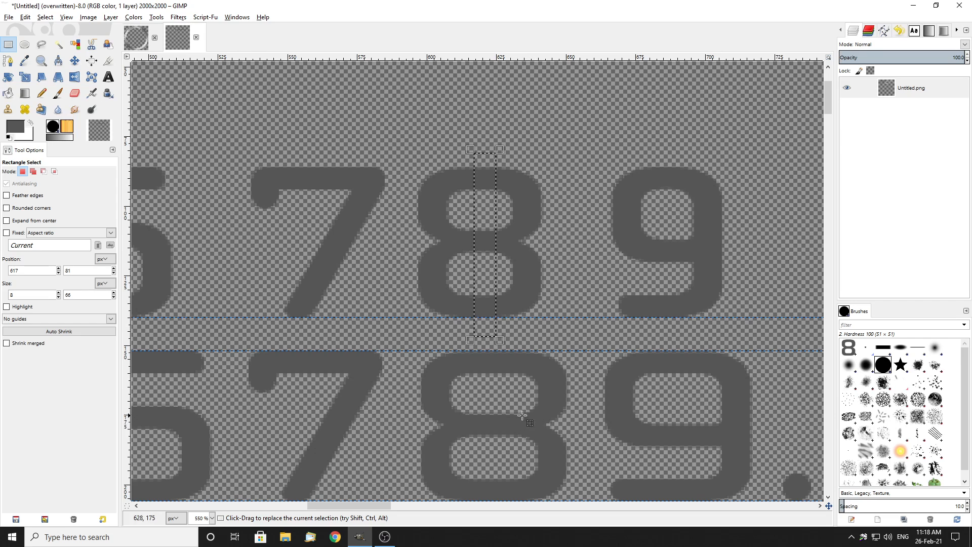
pyautogui.click(567, 159)
pyautogui.moveTo(494, 153); pyautogui.dragTo(589, 332)
pyautogui.keyDown('ctrl'); pyautogui.scroll(-2, 445, 413); pyautogui.keyUp('ctrl')
pyautogui.moveTo(428, 268); pyautogui.dragTo(510, 366)
pyautogui.press('Delete')
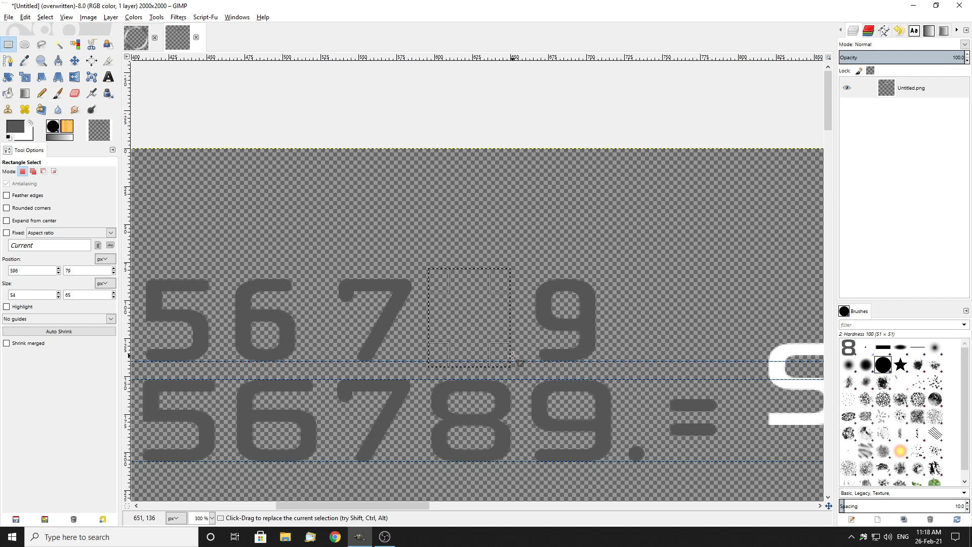
# Enclose the wide 8 in the lower row in a tight rectangular selection of 55 × 54 px.
pyautogui.scroll(-5, 514, 357)
pyautogui.click(536, 334)
pyautogui.keyDown('ctrl'); pyautogui.scroll(2, 435, 167); pyautogui.keyUp('ctrl')
pyautogui.moveTo(424, 155); pyautogui.dragTo(584, 302)
pyautogui.keyDown('ctrl'); pyautogui.scroll(3, 579, 243); pyautogui.keyUp('ctrl')
pyautogui.moveTo(583, 221); pyautogui.dragTo(564, 215)
pyautogui.scroll(-1, 324, 226)
pyautogui.scroll(-2, 324, 226)
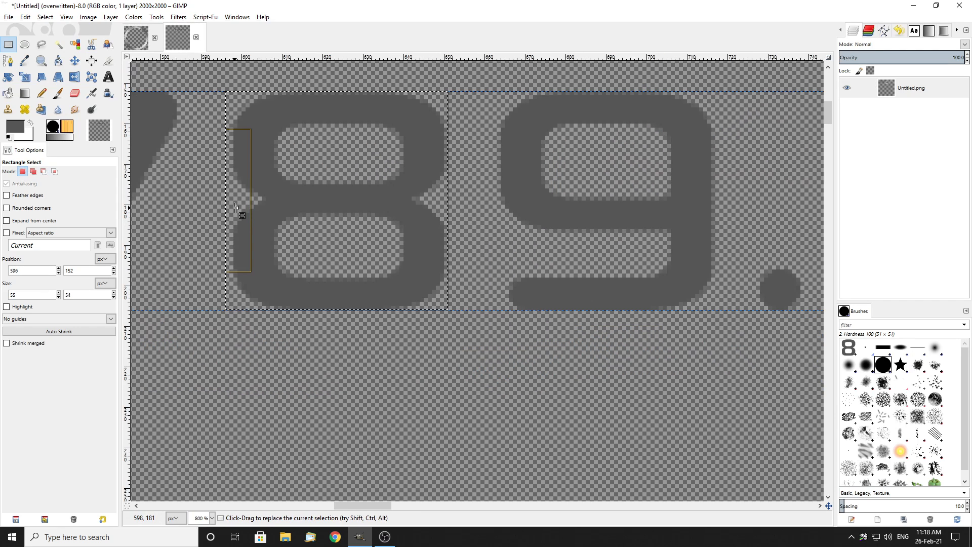
# Cut and paste the right half of the split 8 in the upper row, move it against the left half and anchor it.
pyautogui.moveTo(451, 83); pyautogui.dragTo(551, 263)
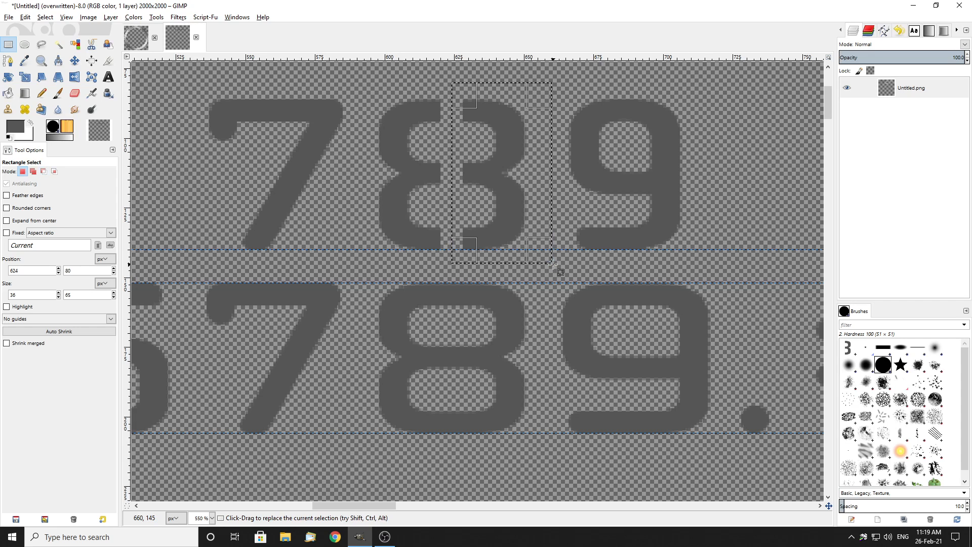
pyautogui.press('Delete')
pyautogui.hotkey('ctrl', 'v')
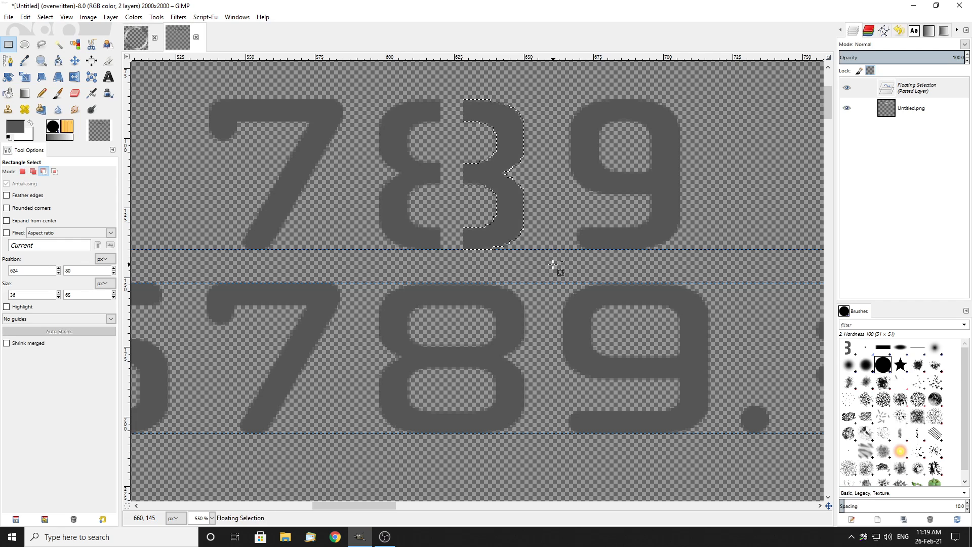
pyautogui.scroll(3, 556, 268)
pyautogui.moveTo(524, 195); pyautogui.dragTo(479, 195)
pyautogui.click(552, 194)
pyautogui.scroll(-3, 552, 194)
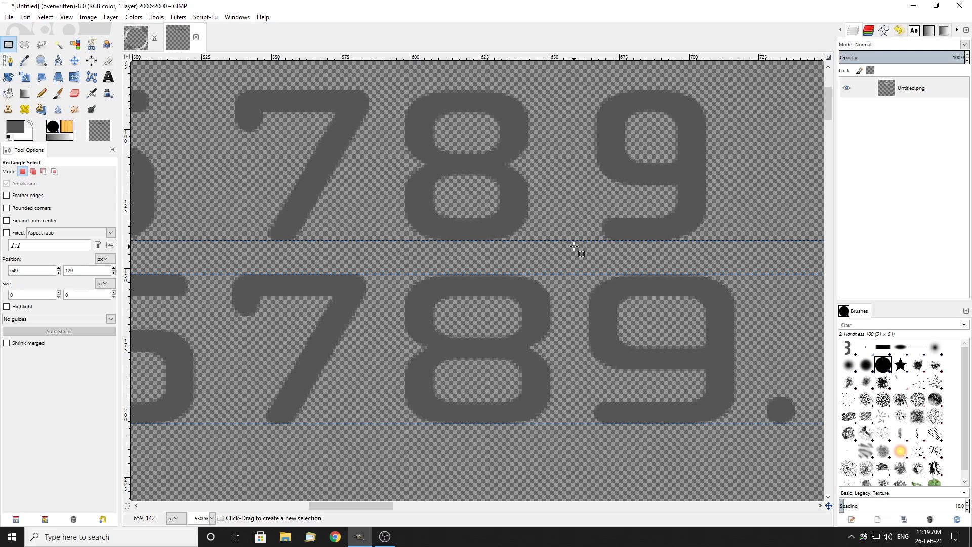
pyautogui.keyDown('ctrl'); pyautogui.scroll(-3, 530, 206); pyautogui.keyUp('ctrl')
pyautogui.keyDown('ctrl'); pyautogui.scroll(3, 564, 211); pyautogui.keyUp('ctrl')
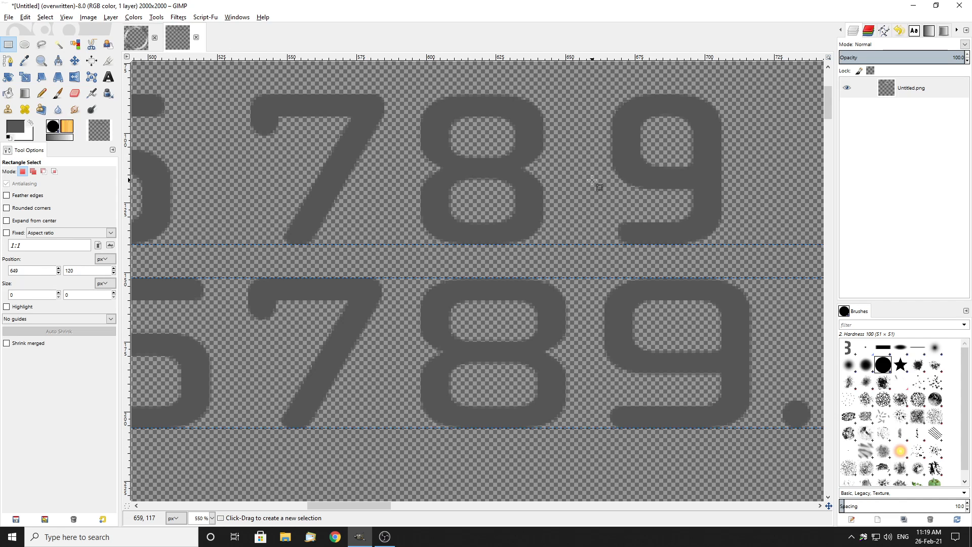
pyautogui.keyDown('ctrl'); pyautogui.scroll(-2, 581, 191); pyautogui.keyUp('ctrl')
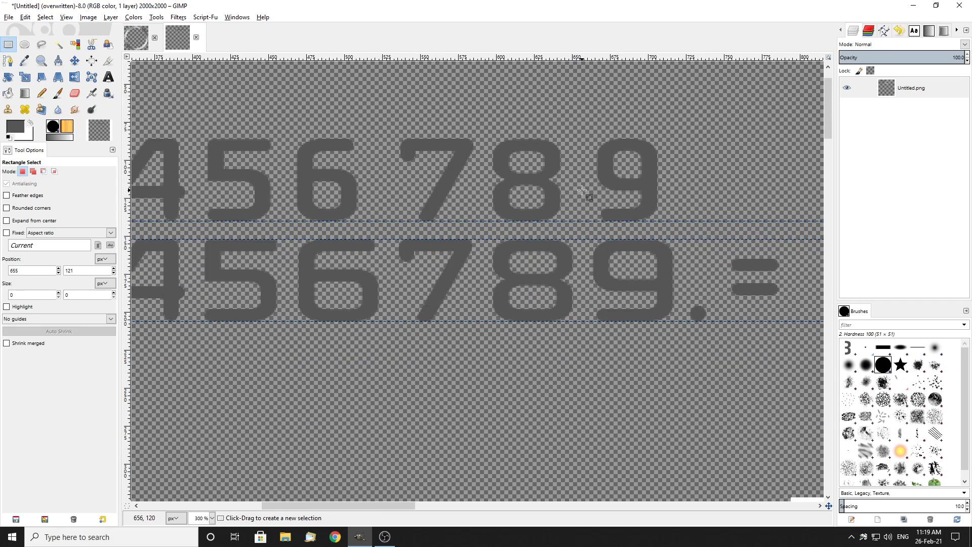
# Return to the Aquastar image, hide Layer #2 and show the Base Image.png layer.
pyautogui.hotkey('ctrl', 'pageup')
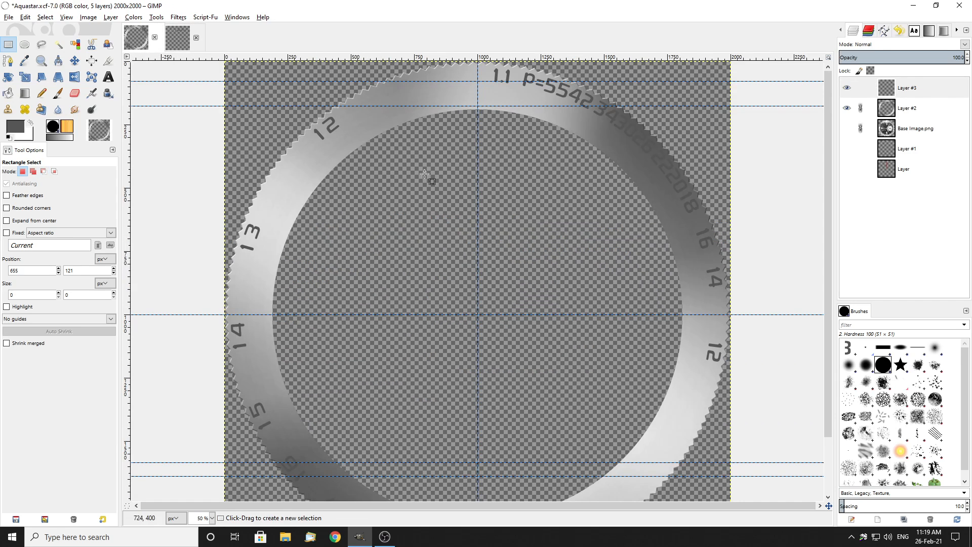
pyautogui.click(846, 129)
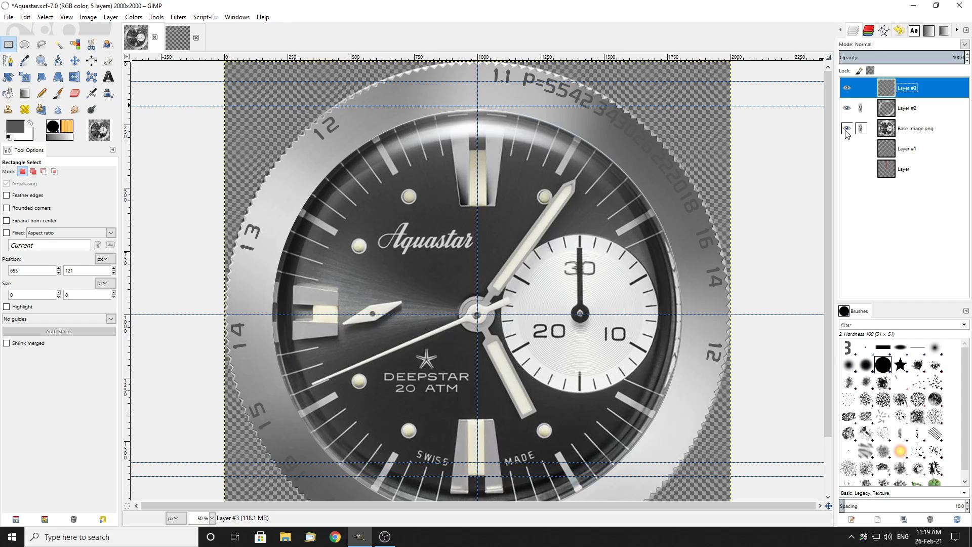
pyautogui.click(846, 128)
pyautogui.click(846, 107)
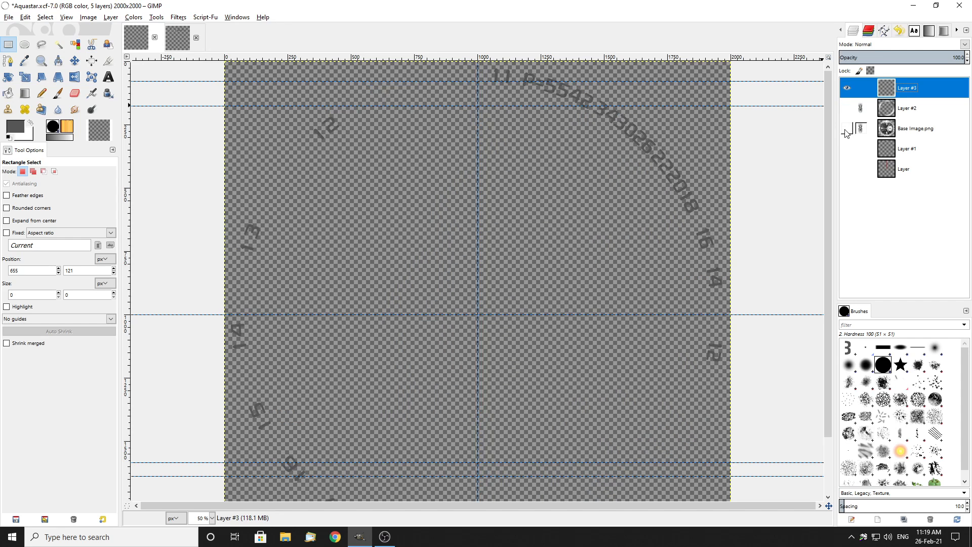
pyautogui.click(847, 128)
# Measure the length and width of the bezel's tick mark near the 1.2 numeral, using the Measure tool's info window.
pyautogui.keyDown('ctrl'); pyautogui.scroll(3, 539, 133); pyautogui.keyUp('ctrl')
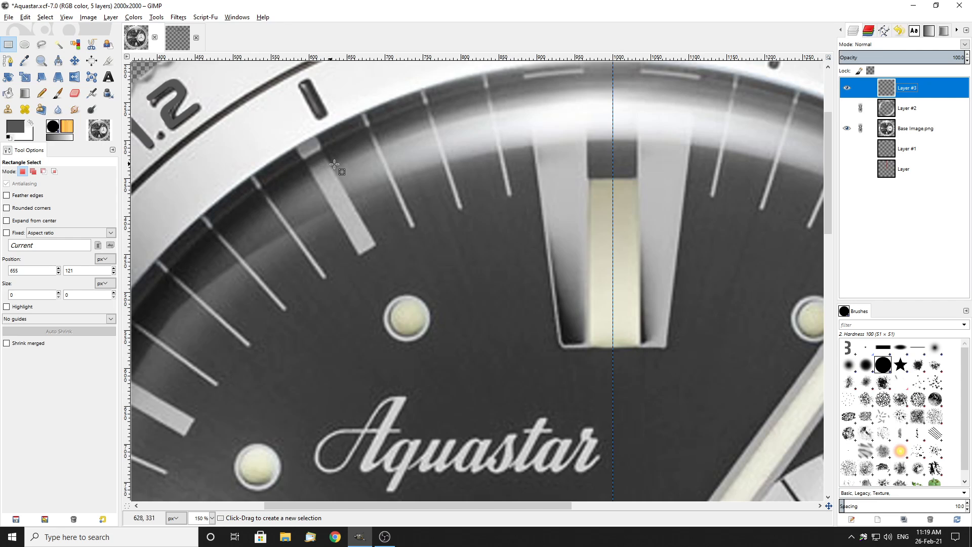
pyautogui.scroll(3, 342, 169)
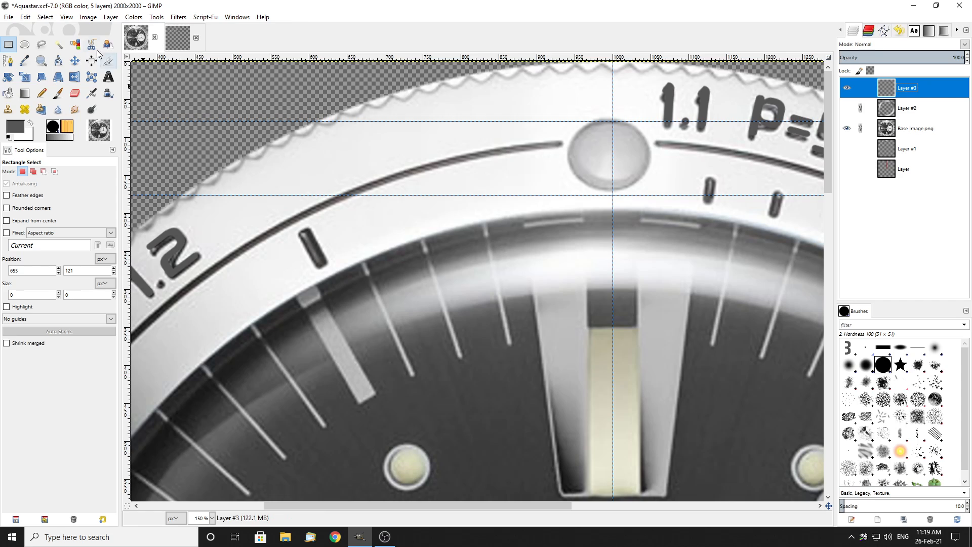
pyautogui.click(58, 61)
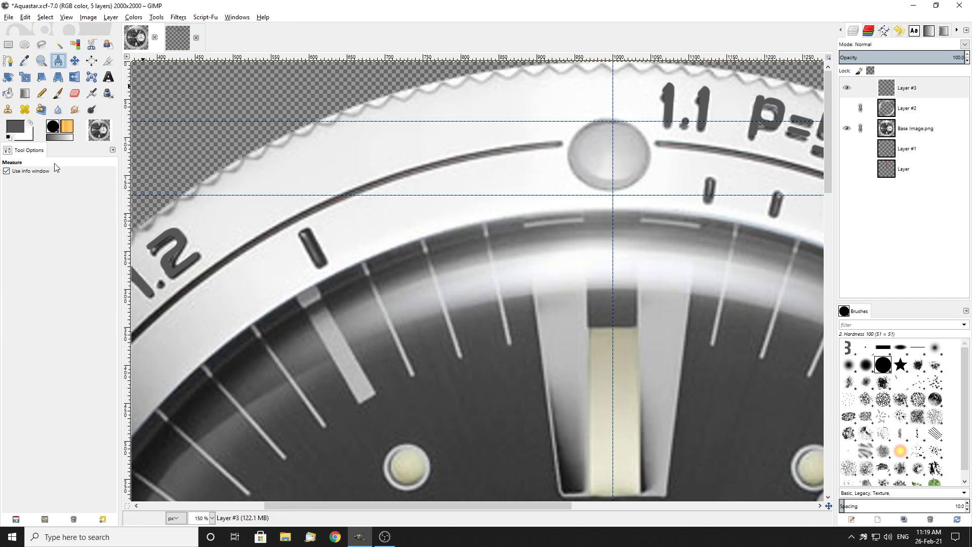
pyautogui.click(7, 171)
pyautogui.scroll(5, 350, 226)
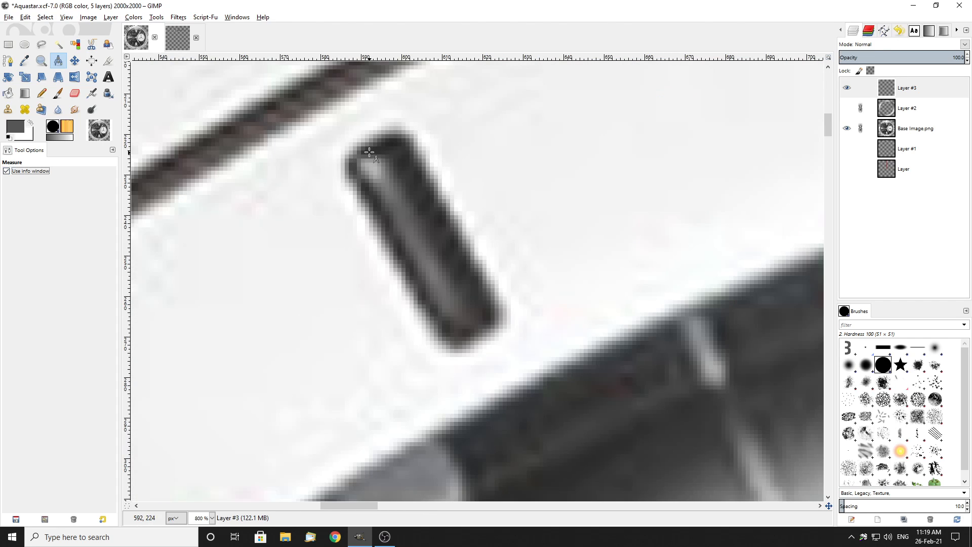
pyautogui.moveTo(370, 143); pyautogui.dragTo(478, 341)
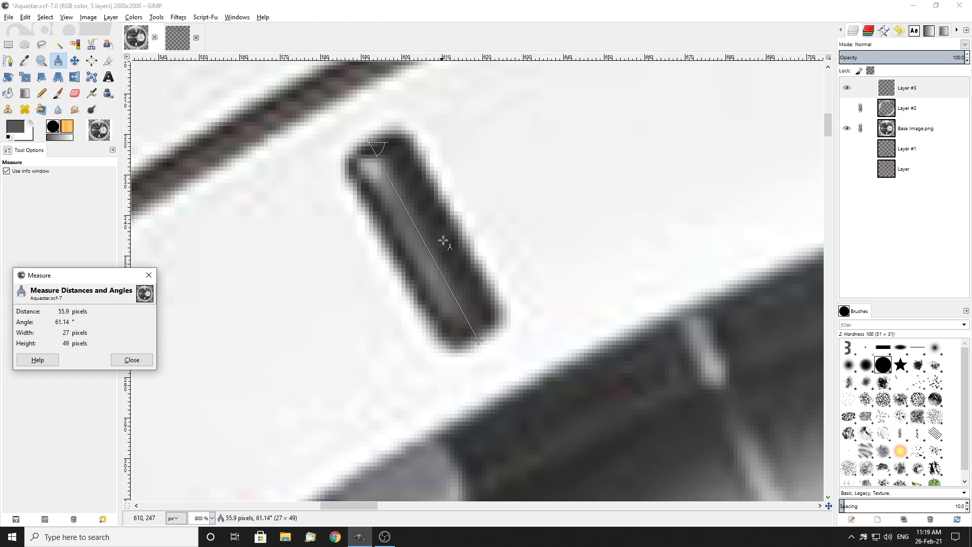
pyautogui.moveTo(388, 250); pyautogui.dragTo(455, 223)
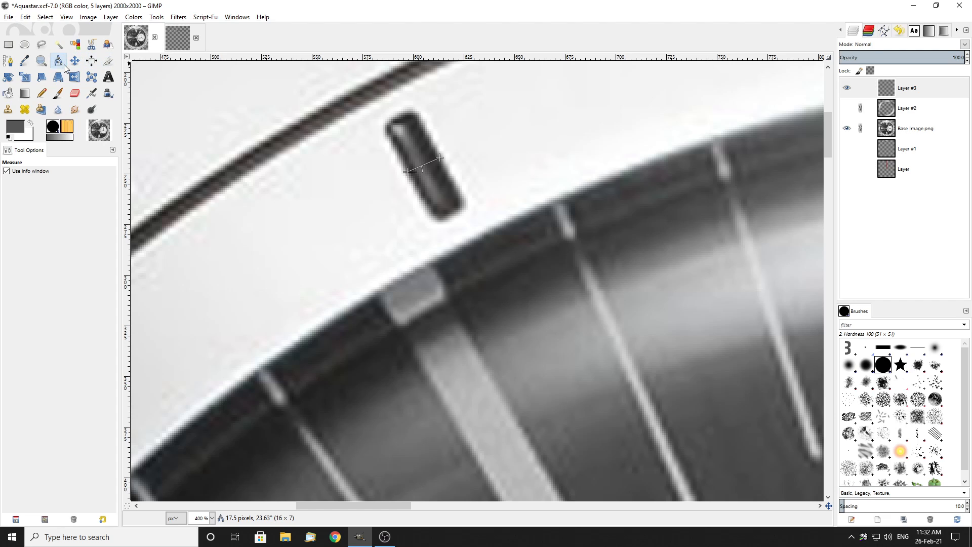
# Remeasure the same tick mark, first across its width at a right angle to its sides, and again along its full length.
pyautogui.scroll(3, 392, 145)
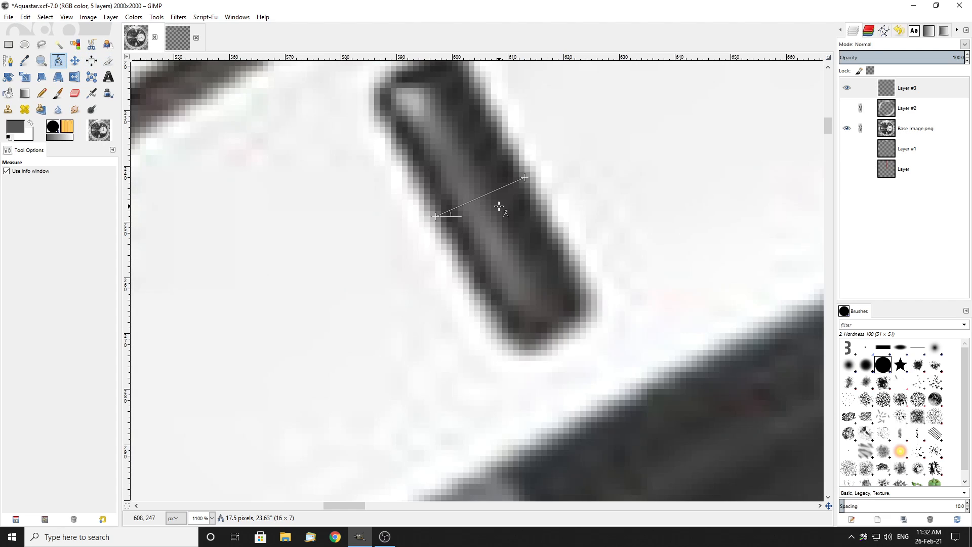
pyautogui.click(359, 238)
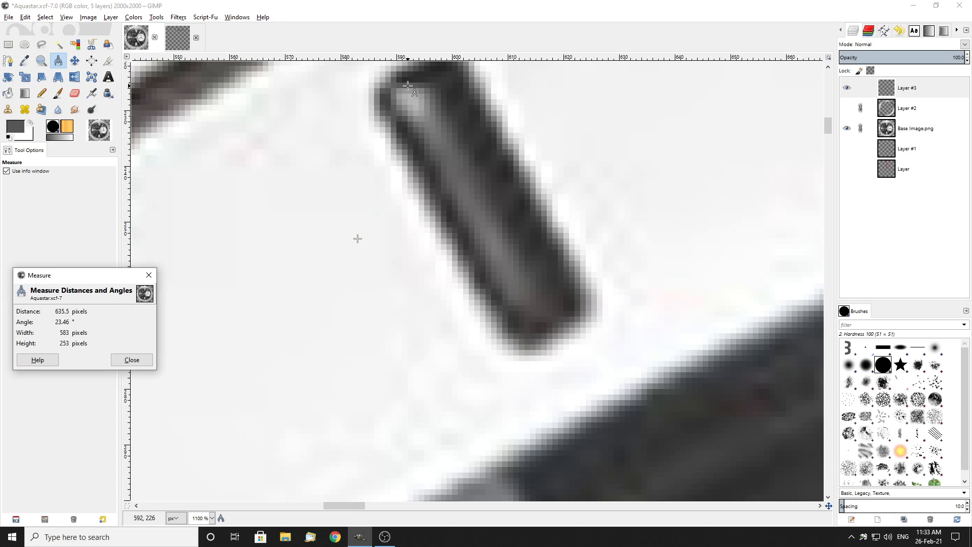
pyautogui.moveTo(452, 238); pyautogui.dragTo(534, 195)
pyautogui.scroll(-2, 516, 232)
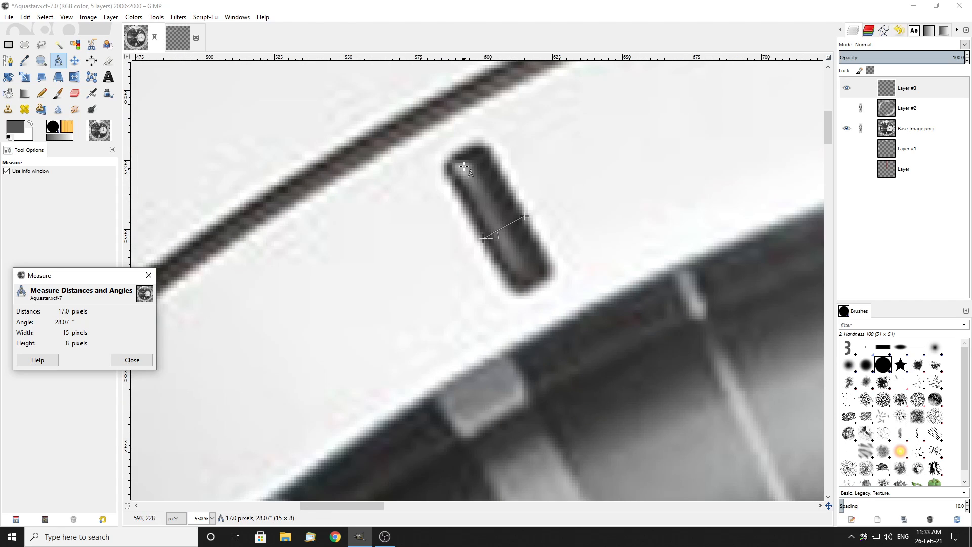
pyautogui.moveTo(460, 153); pyautogui.dragTo(533, 285)
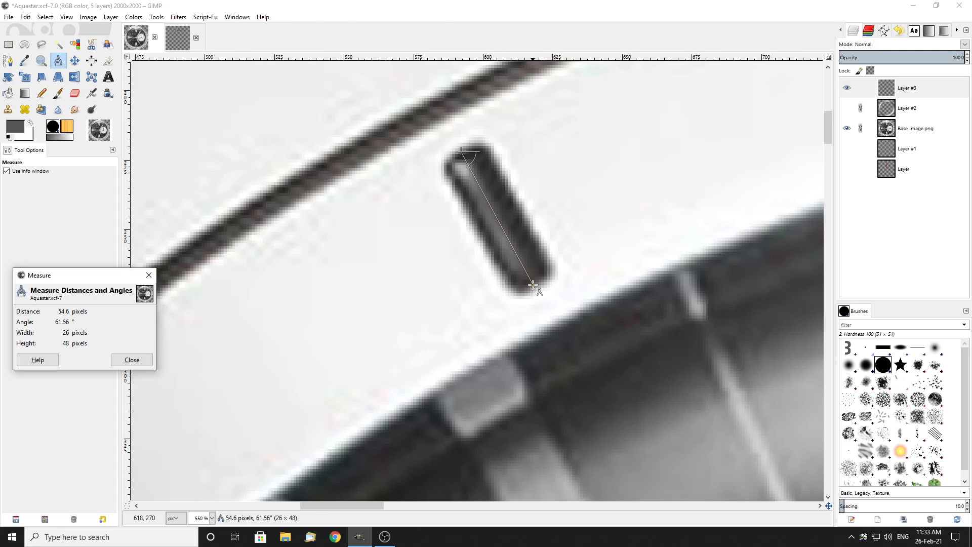
# Draw a rectangular selection about 15 × 32 px across the vertical centre guide, with its lower edge on the horizontal guide beneath the bezel pearl.
pyautogui.click(8, 44)
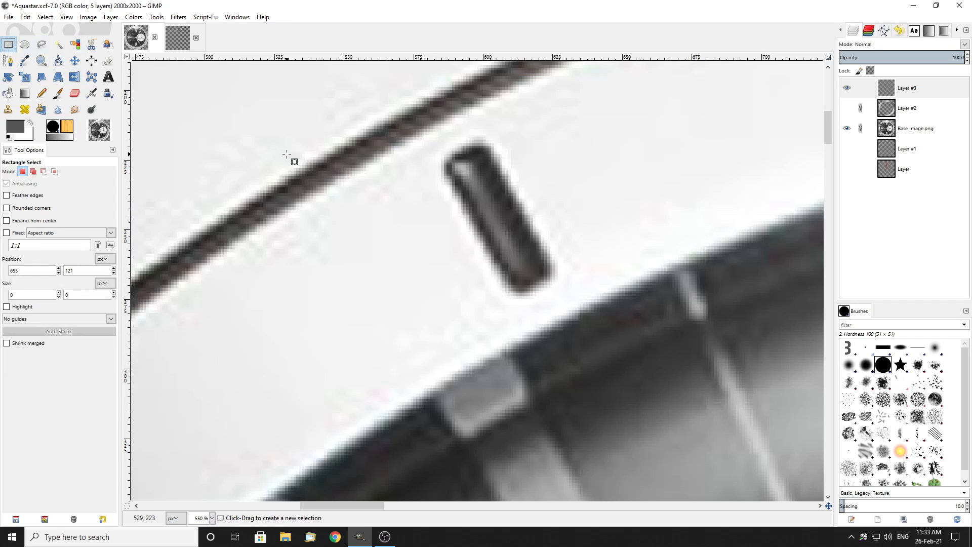
pyautogui.scroll(-1, 345, 176)
pyautogui.scroll(-4, 344, 175)
pyautogui.scroll(2, 575, 152)
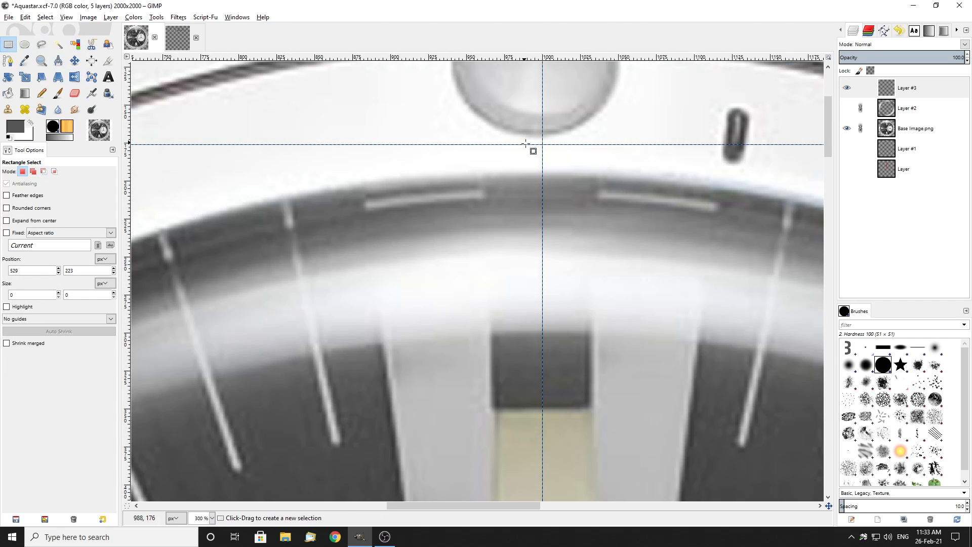
pyautogui.scroll(-1, 572, 147)
pyautogui.scroll(-1, 595, 116)
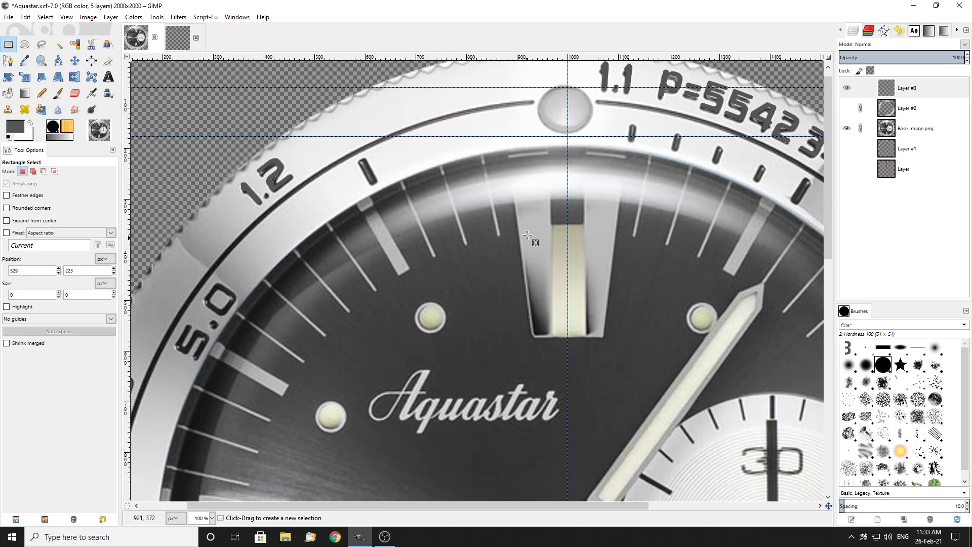
pyautogui.click(24, 45)
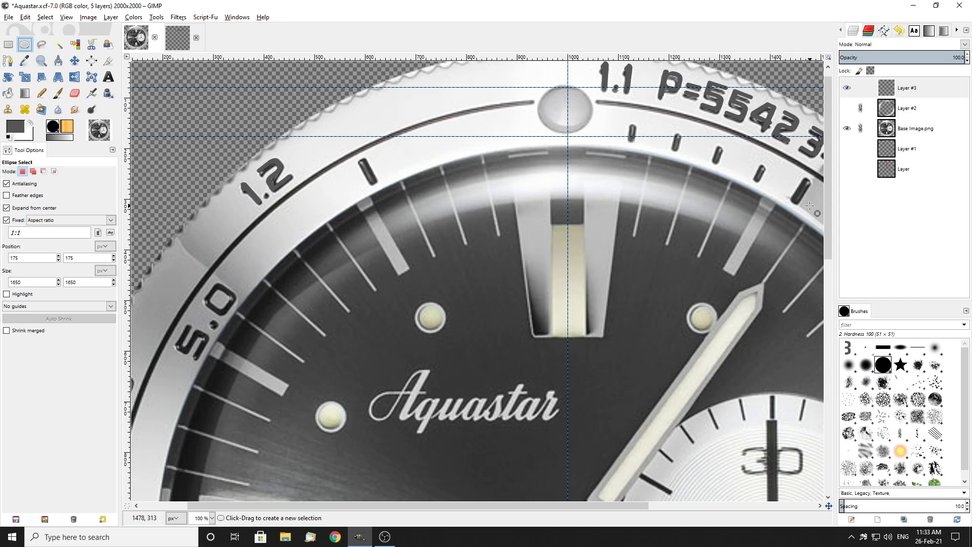
pyautogui.scroll(-2, 333, 177)
pyautogui.scroll(4, 488, 163)
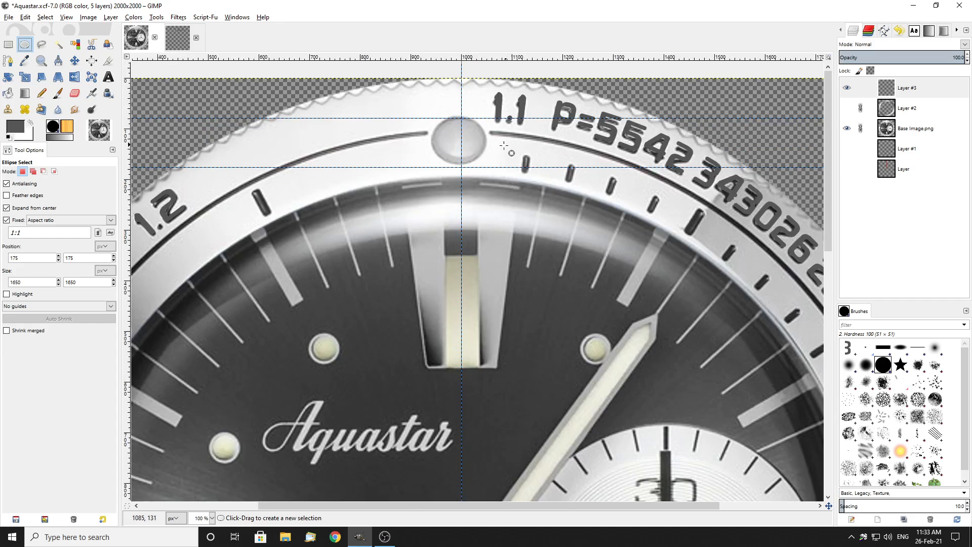
pyautogui.press('r')
pyautogui.scroll(2, 407, 159)
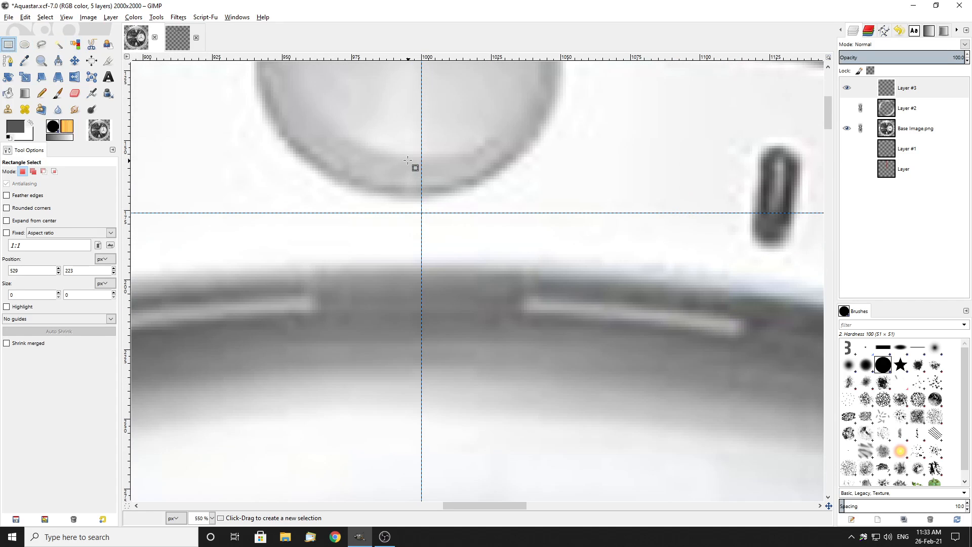
pyautogui.moveTo(403, 124); pyautogui.dragTo(444, 214)
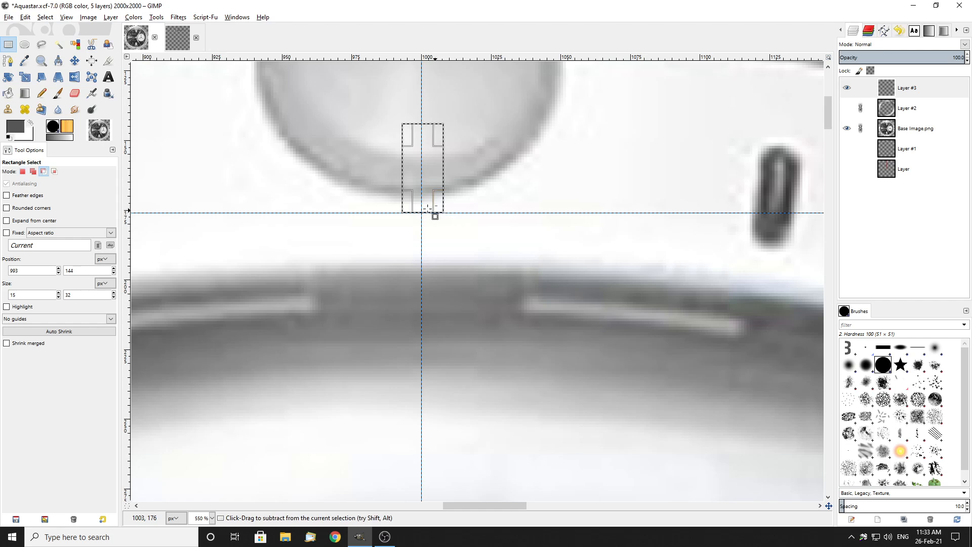
# Widen the rectangular selection to 18 px, evenly on both sides of the vertical guide.
pyautogui.scroll(5, 422, 203)
pyautogui.scroll(2, 422, 203)
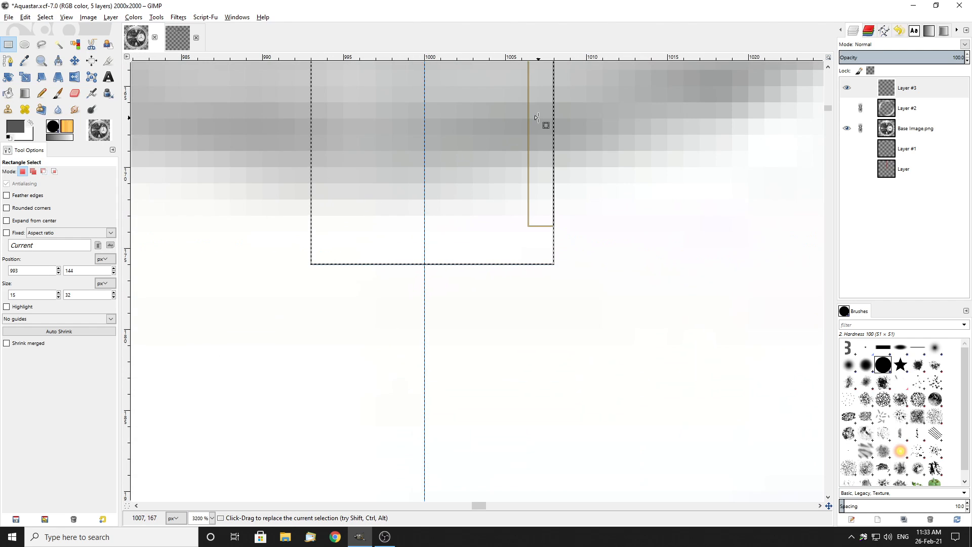
pyautogui.moveTo(545, 123); pyautogui.dragTo(557, 121)
pyautogui.moveTo(334, 123); pyautogui.dragTo(304, 124)
pyautogui.scroll(-3, 419, 200)
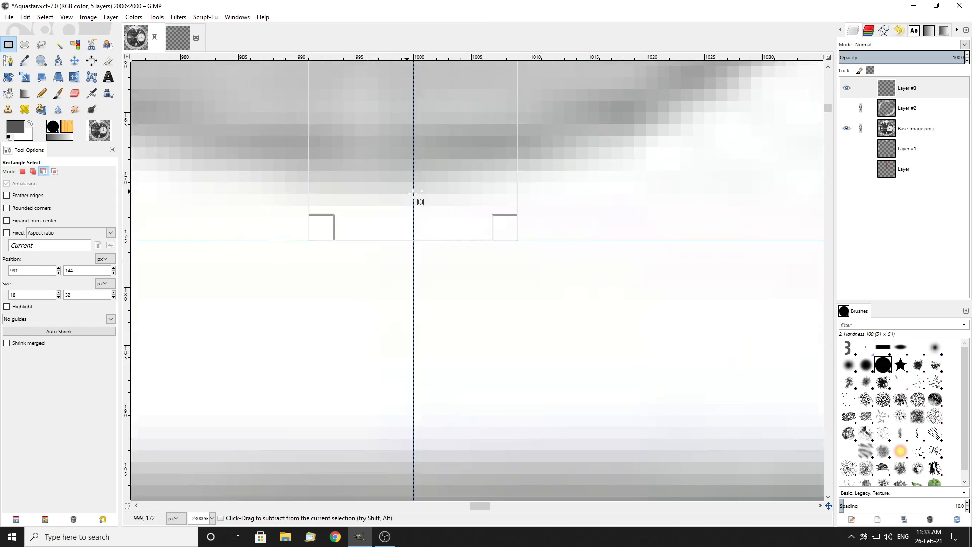
# Extend the selection upward to a height of 47 px, keeping its lower edge on the guide.
pyautogui.moveTo(425, 157)
pyautogui.mouseDown()
pyautogui.moveTo(425, 112)
pyautogui.moveTo(418, 295)
pyautogui.mouseUp()
pyautogui.click(57, 61)
pyautogui.click(8, 44)
pyautogui.scroll(-2, 436, 280)
pyautogui.click(427, 243)
pyautogui.moveTo(427, 201); pyautogui.dragTo(427, 181)
pyautogui.scroll(-2, 471, 251)
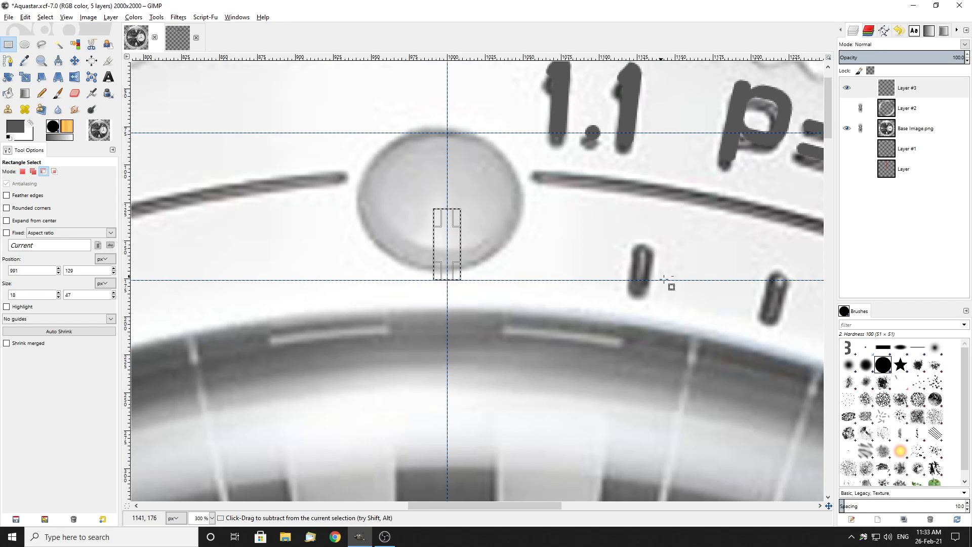
# Measure the selection's height along the vertical guide with the Measure tool.
pyautogui.scroll(-3, 664, 279)
pyautogui.scroll(6, 481, 281)
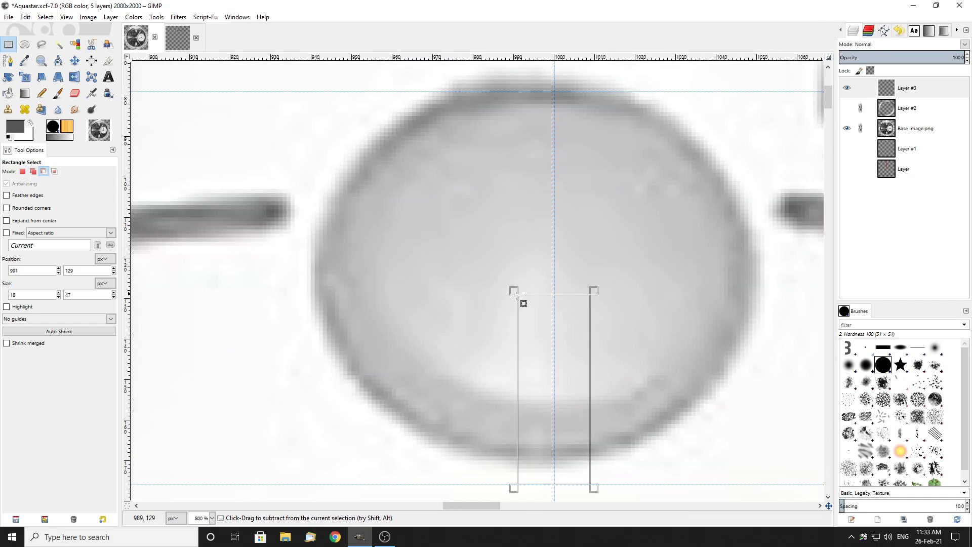
pyautogui.click(58, 60)
pyautogui.scroll(-2, 261, 136)
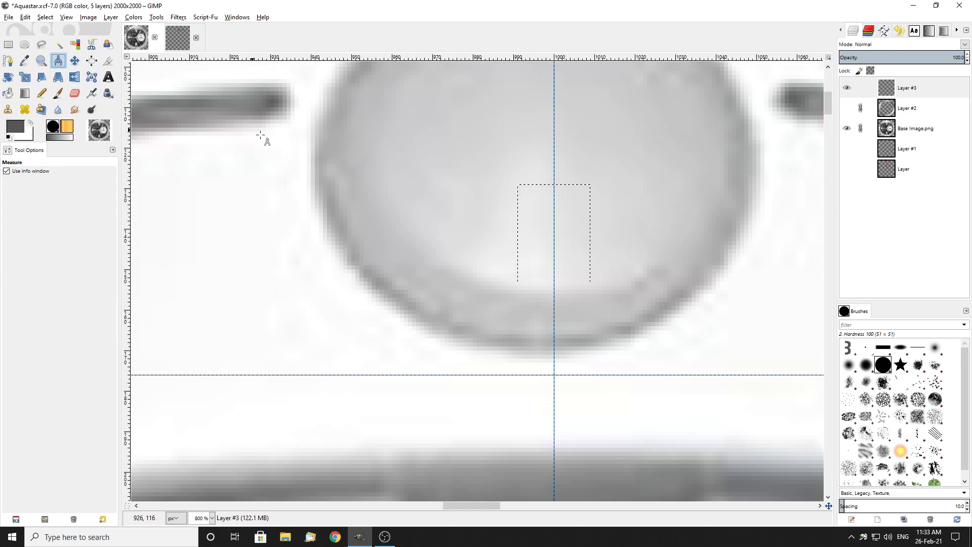
pyautogui.moveTo(554, 375); pyautogui.dragTo(553, 183)
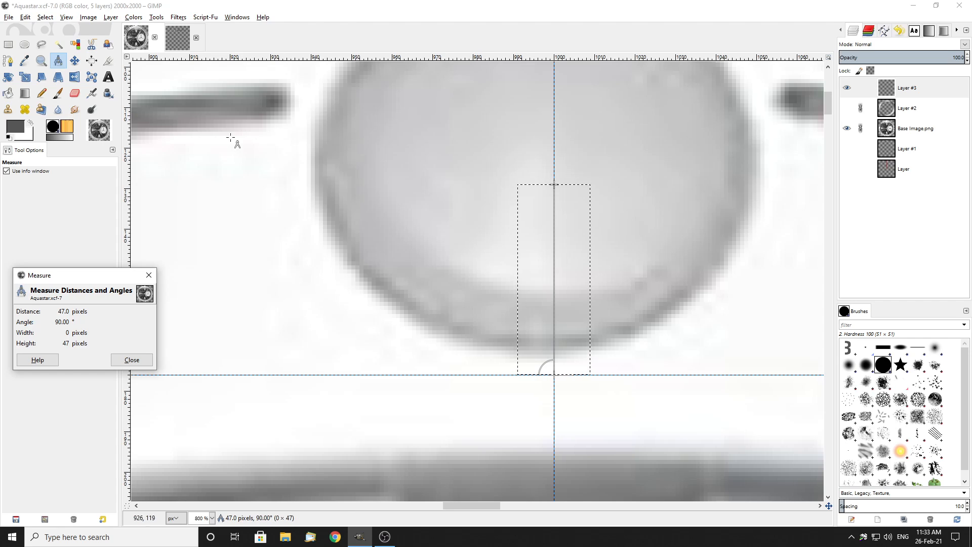
# Extend the upper edge of the rectangular selection until it is 54 px tall.
pyautogui.click(8, 44)
pyautogui.click(546, 221)
pyautogui.scroll(3, 561, 218)
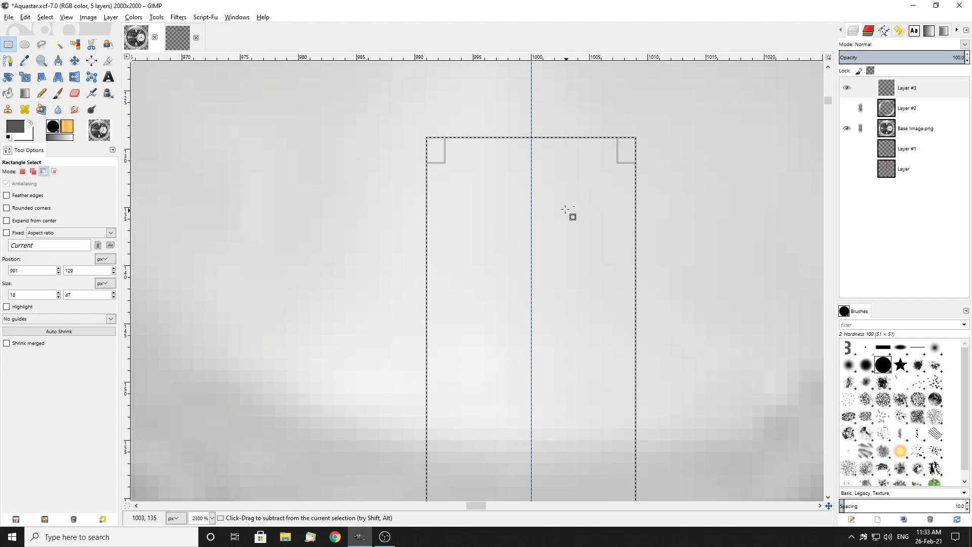
pyautogui.moveTo(534, 142); pyautogui.dragTo(535, 120)
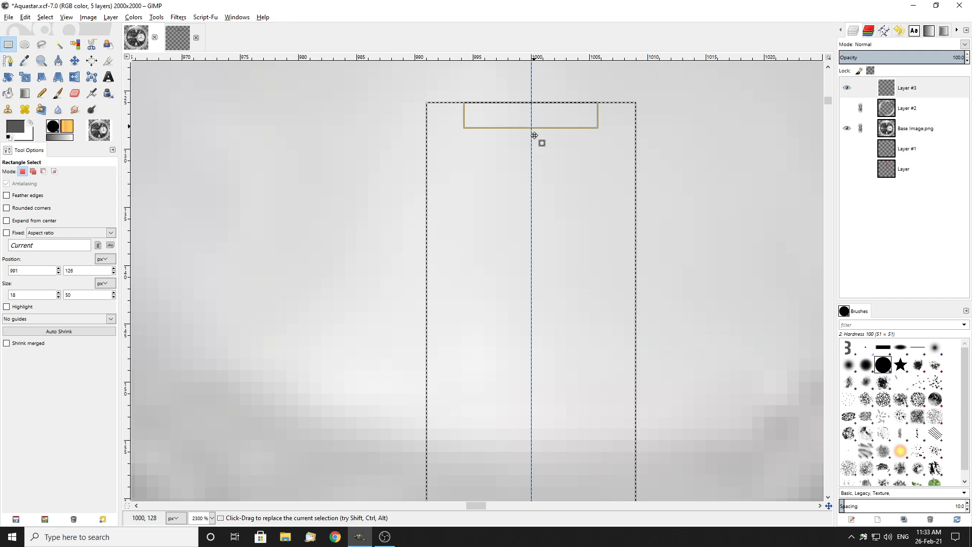
pyautogui.scroll(3, 559, 297)
pyautogui.moveTo(527, 334); pyautogui.dragTo(525, 284)
# Give the rectangular selection rounded corners with a radius of 5.0.
pyautogui.click(6, 208)
pyautogui.scroll(-7, 513, 324)
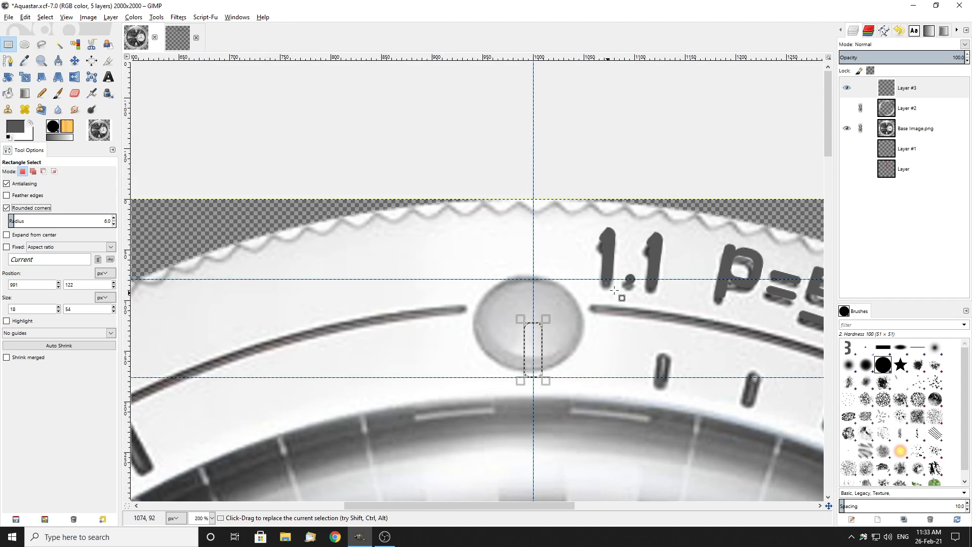
pyautogui.scroll(-1, 354, 350)
pyautogui.scroll(5, 160, 366)
pyautogui.scroll(-5, 205, 365)
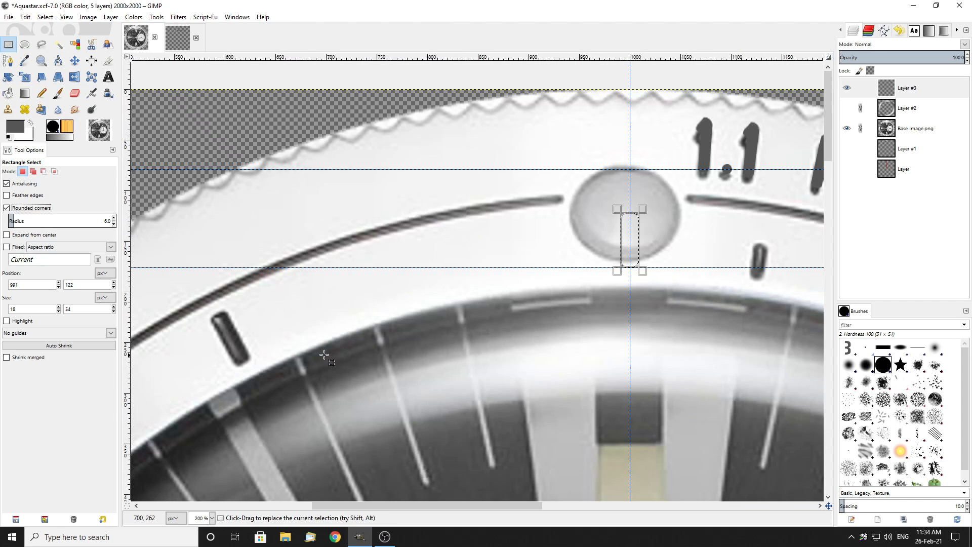
pyautogui.scroll(1, 220, 329)
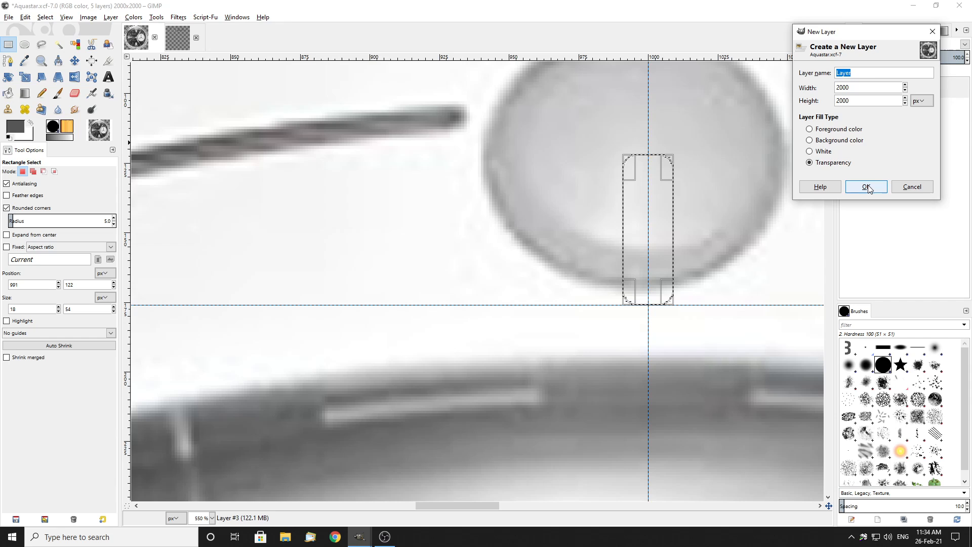
# Create a new 2000 × 2000 px layer with transparency fill and toggle the Base Image.png layer's visibility, leaving it shown.
pyautogui.click(866, 187)
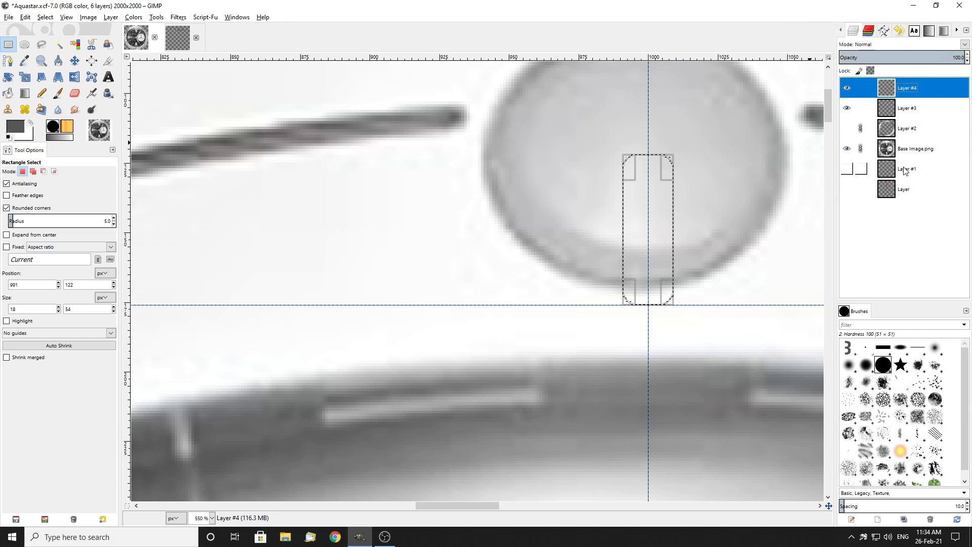
pyautogui.click(846, 149)
pyautogui.click(846, 148)
pyautogui.click(846, 148)
pyautogui.click(847, 149)
# Fill the rounded selection with the dark grey foreground colour on the new layer and clear the selection.
pyautogui.press('2')
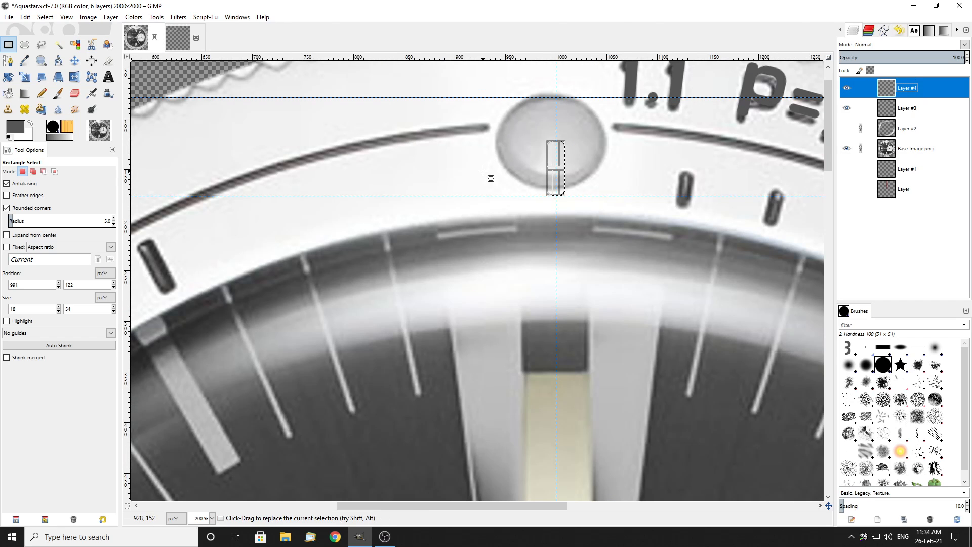
pyautogui.moveTo(12, 127); pyautogui.dragTo(555, 167)
pyautogui.click(340, 97)
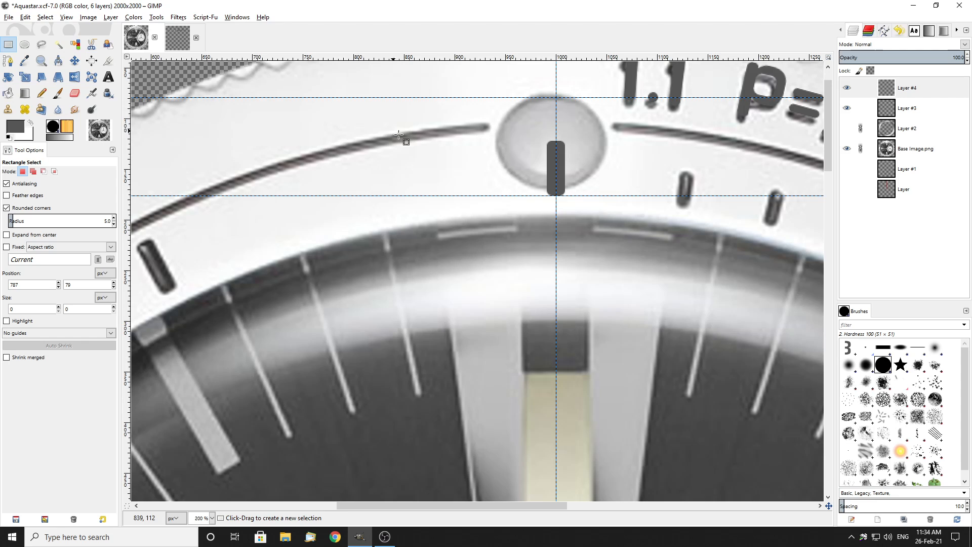
pyautogui.scroll(-2, 555, 207)
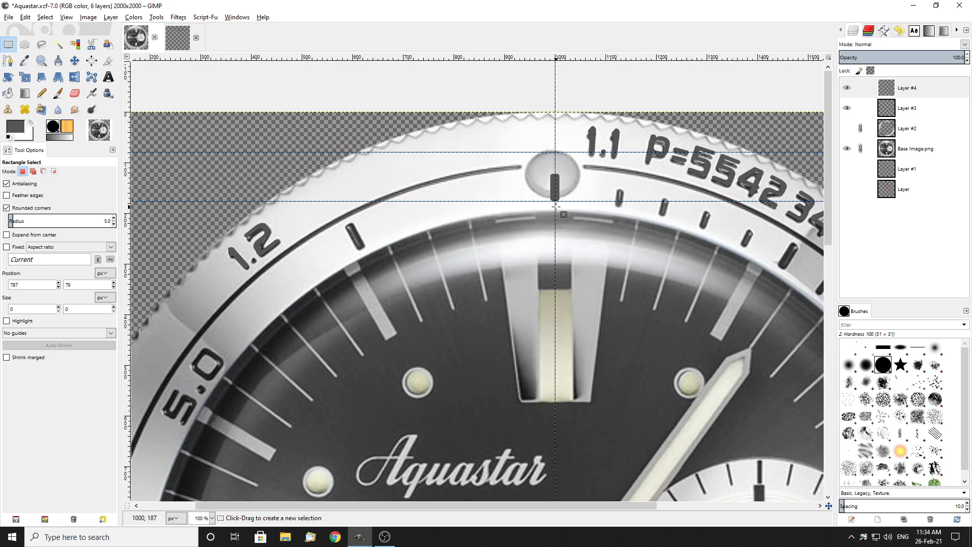
# Paste the tick mark, rotate it -27.64° about centre 1000, 1000 onto the original tick near the 1.2 numeral, and anchor it.
pyautogui.hotkey('ctrl', 'v')
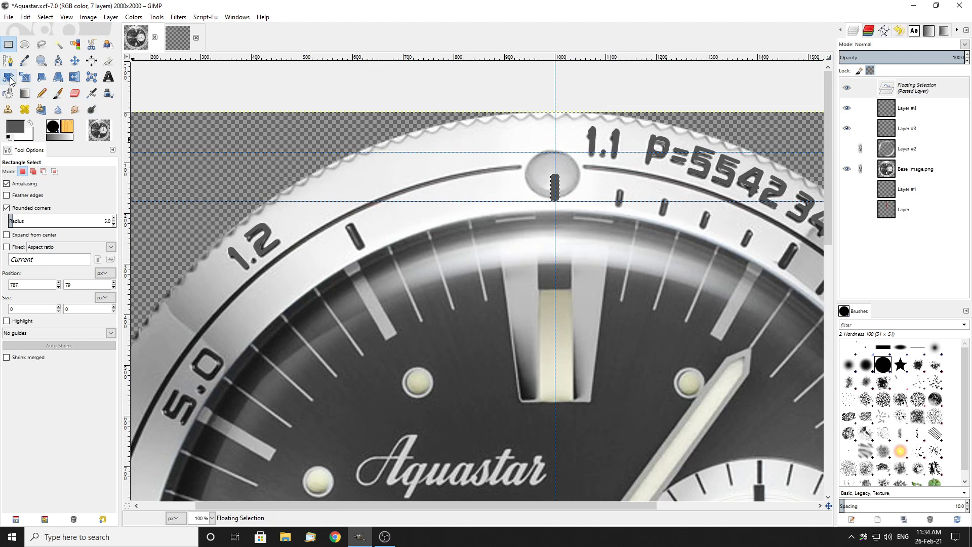
pyautogui.click(9, 77)
pyautogui.click(403, 201)
pyautogui.scroll(-1, 540, 227)
pyautogui.moveTo(493, 220); pyautogui.dragTo(339, 249)
pyautogui.scroll(5, 336, 250)
pyautogui.moveTo(392, 175); pyautogui.dragTo(411, 153)
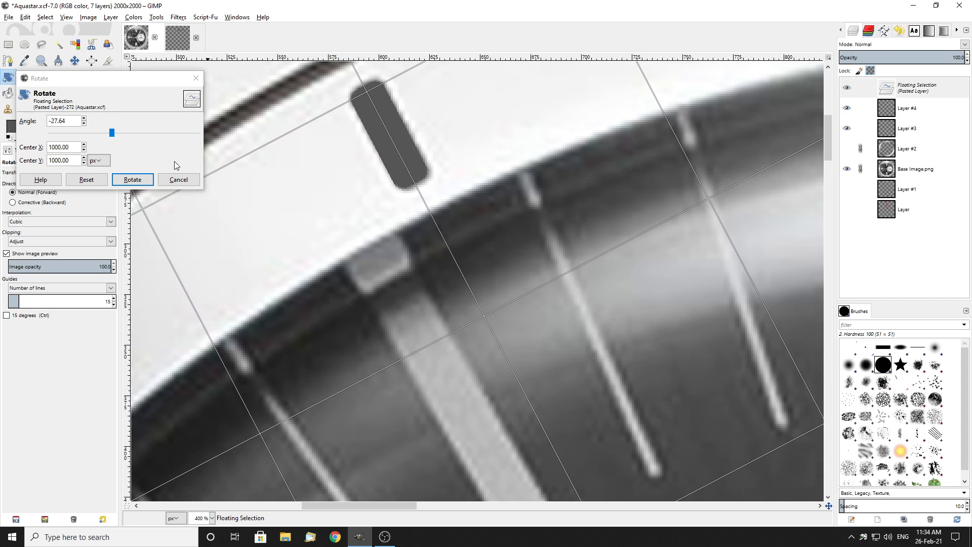
pyautogui.click(132, 179)
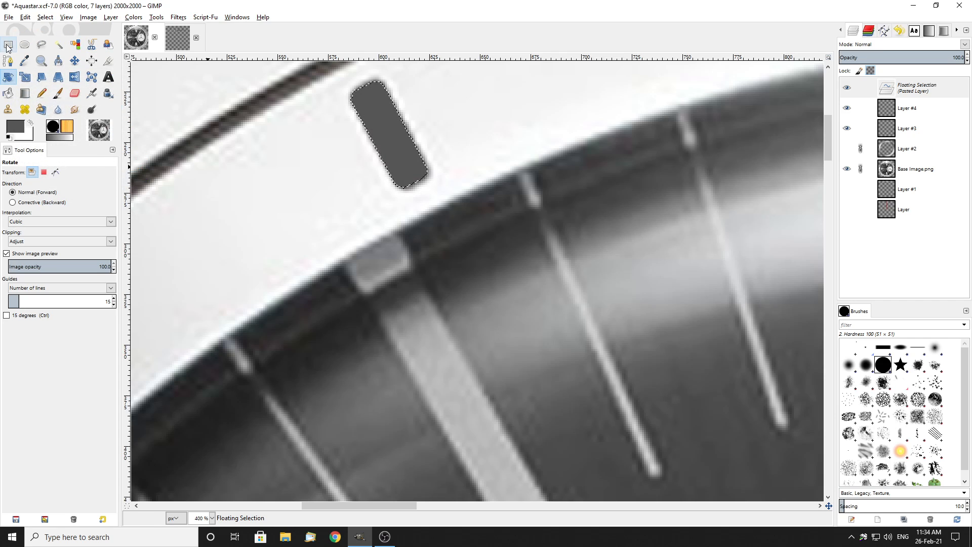
pyautogui.press('r')
pyautogui.hotkey('ctrl', 'h')
pyautogui.press('1')
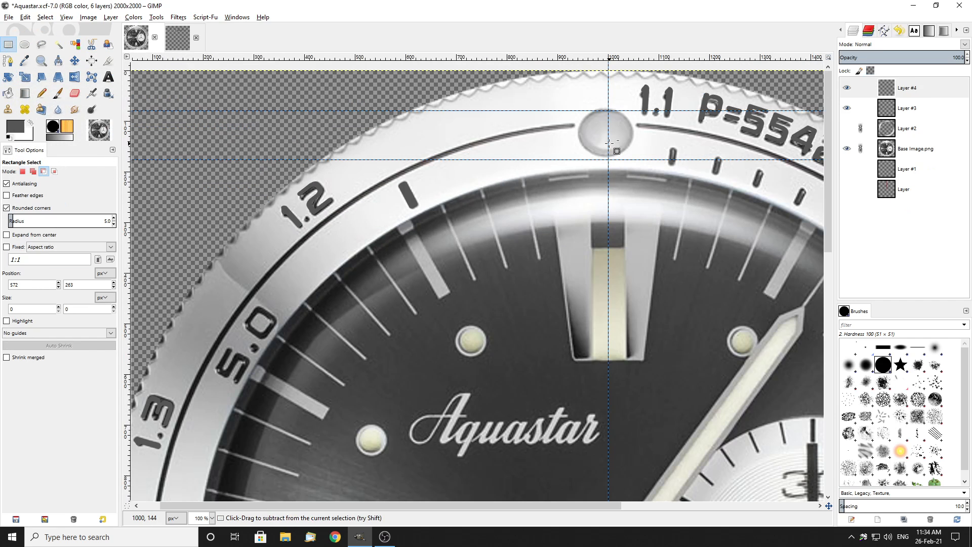
# Paste another copy of the tick mark at the 12 o'clock position for the next bezel tick.
pyautogui.hotkey('ctrl', 'v')
pyautogui.hotkey('shift', '2')
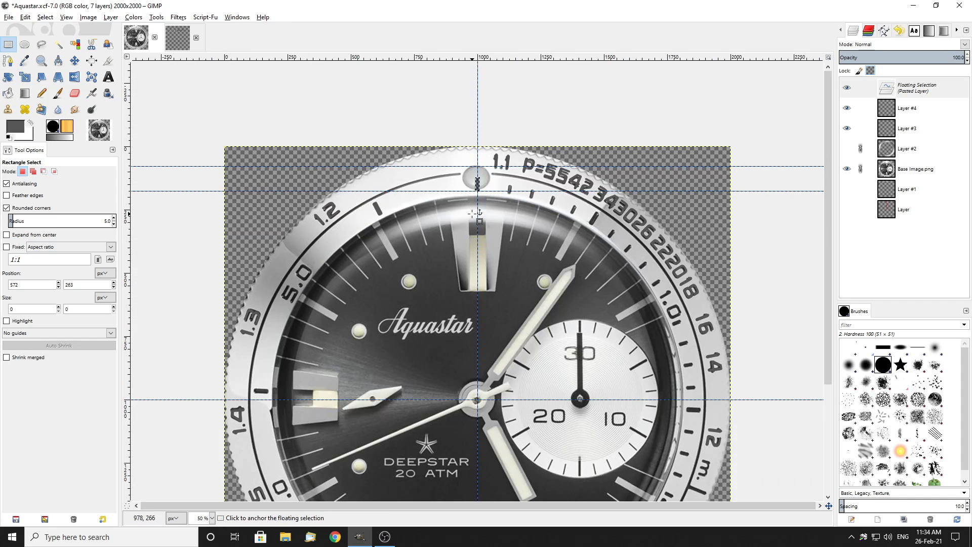
pyautogui.scroll(-4, 445, 217)
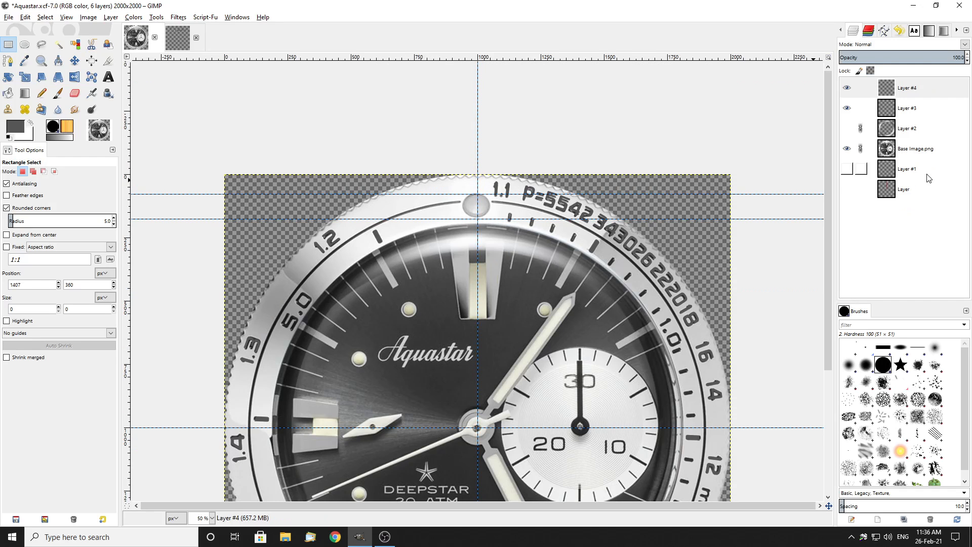
# Hide the Base Image.png layer and show Layer #2 to inspect the numerals and tick marks on the clean ring.
pyautogui.click(847, 149)
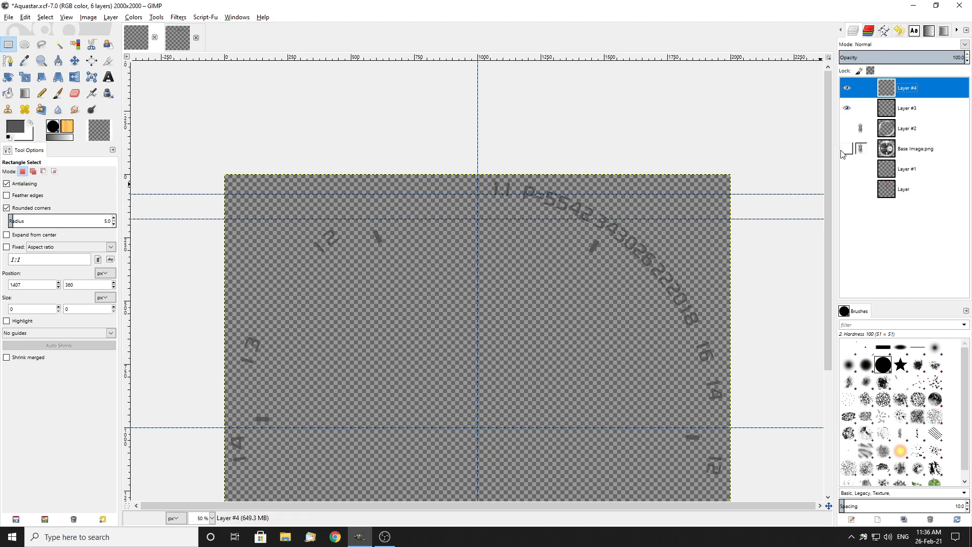
pyautogui.click(847, 129)
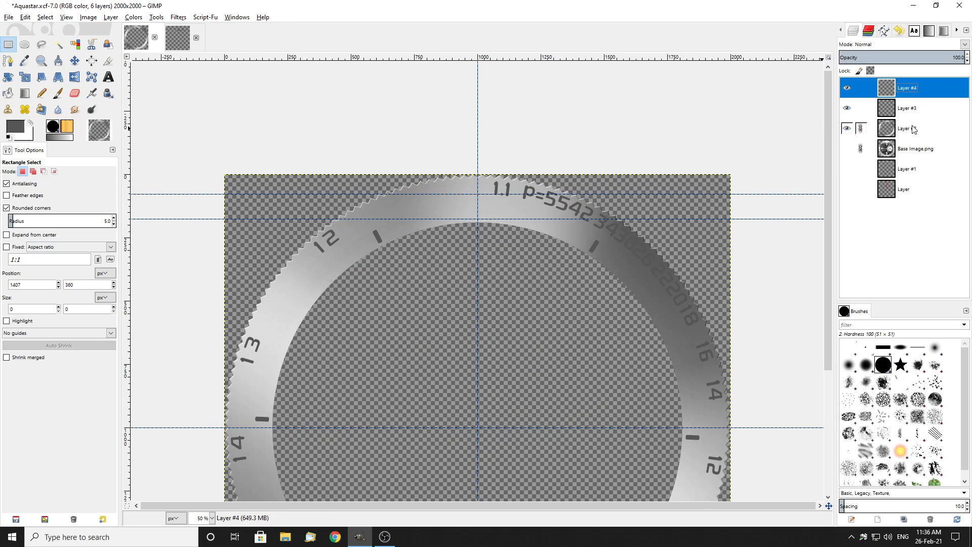
pyautogui.scroll(-3, 572, 301)
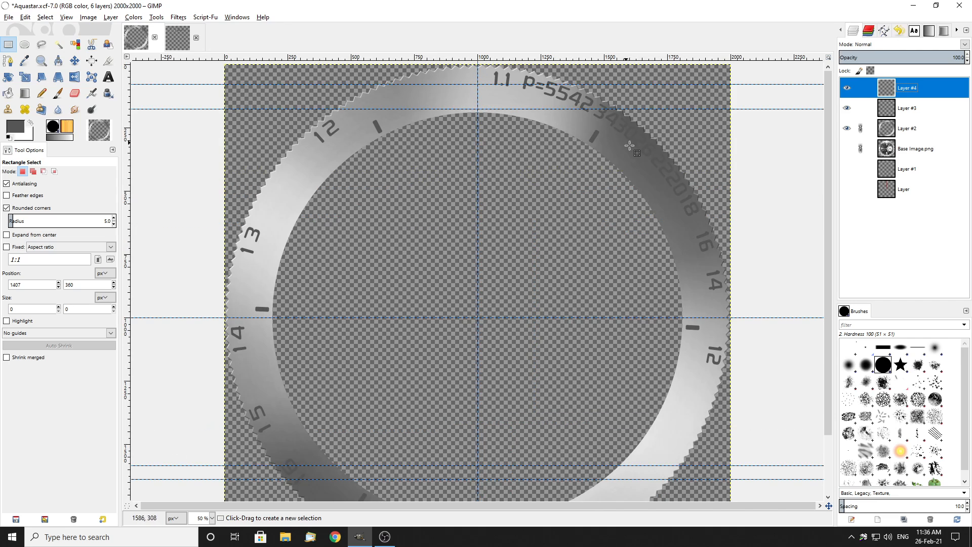
pyautogui.scroll(-3, 682, 339)
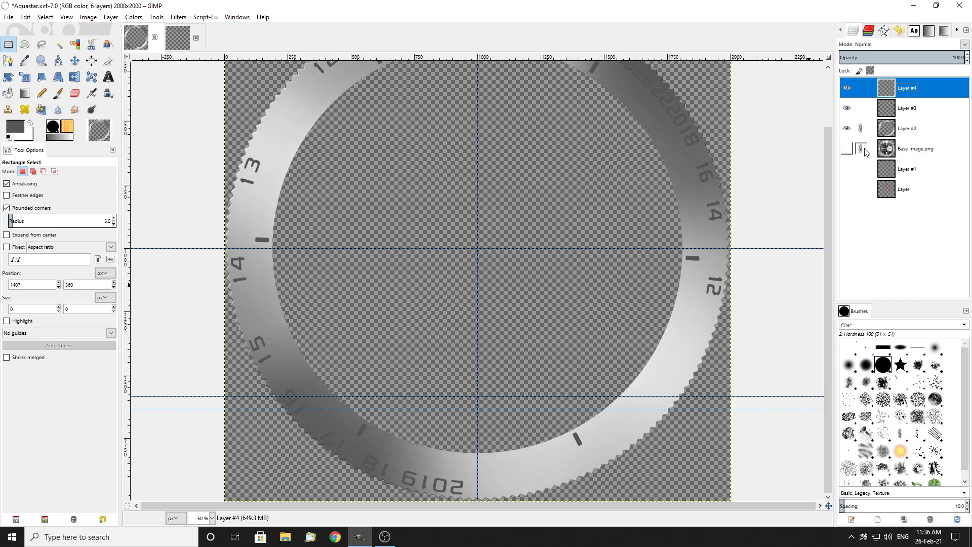
# Show Base Image.png, hide Layer #2 and compare the drawn tick near the 12 numeral with the original.
pyautogui.click(847, 149)
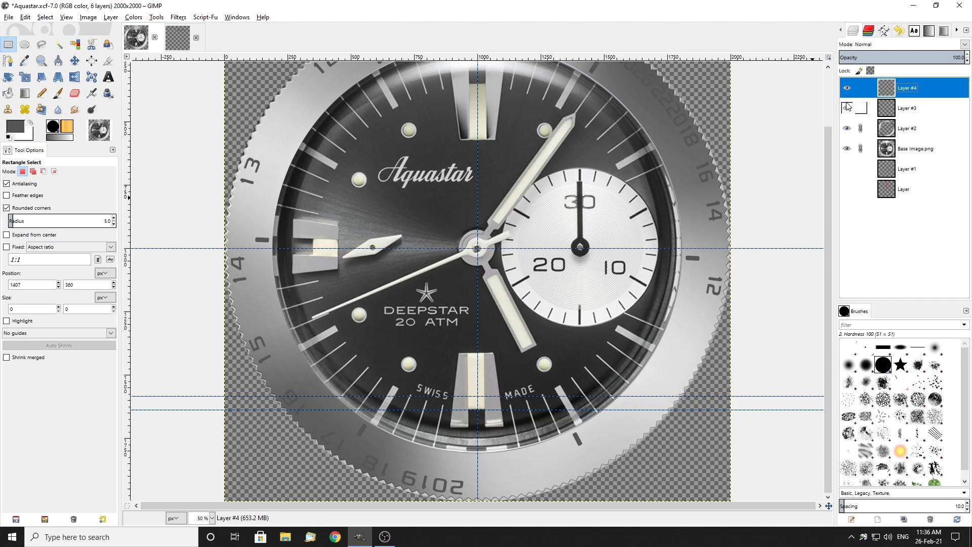
pyautogui.click(847, 129)
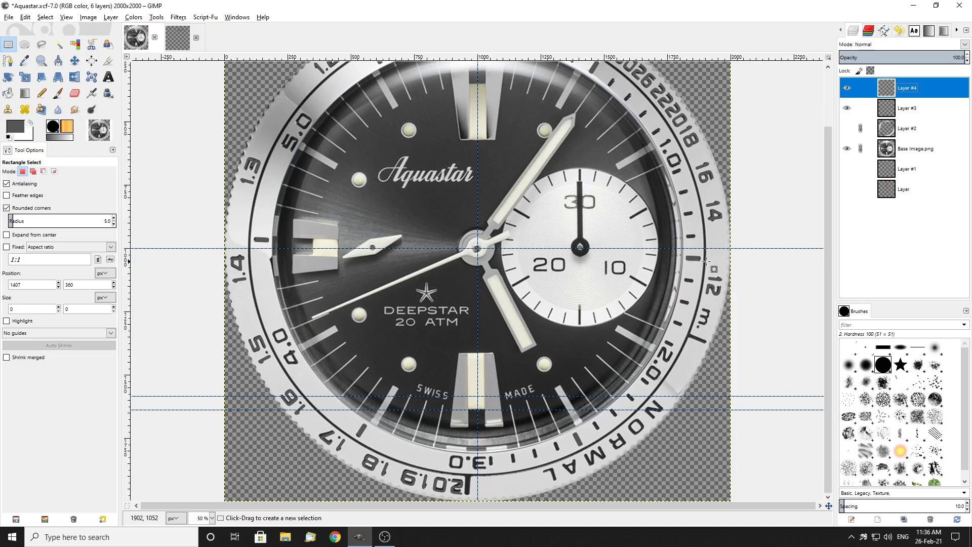
pyautogui.scroll(3, 714, 271)
pyautogui.scroll(4, 790, 266)
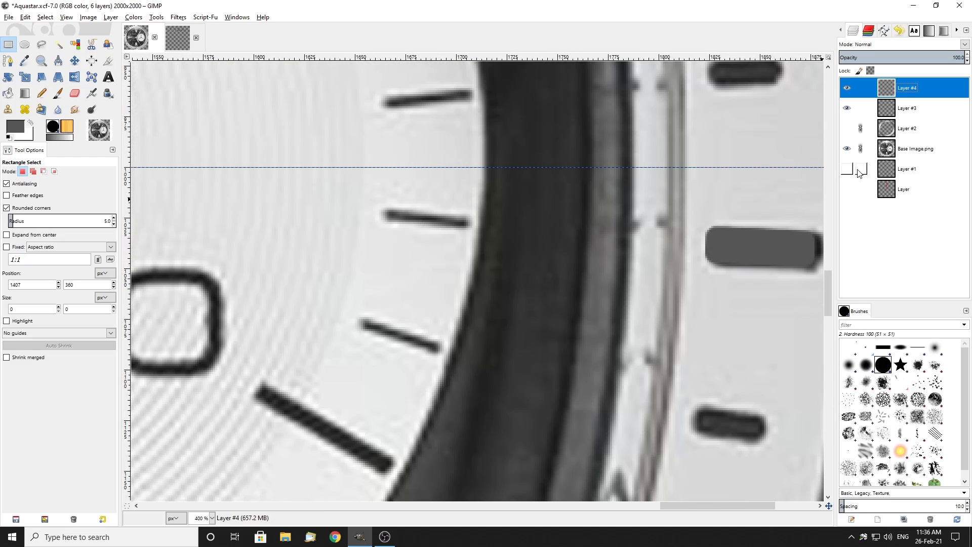
pyautogui.click(847, 149)
pyautogui.click(847, 150)
# Switch the backdrop from the Base Image.png layer to the clean ring on Layer #2.
pyautogui.scroll(-6, 636, 185)
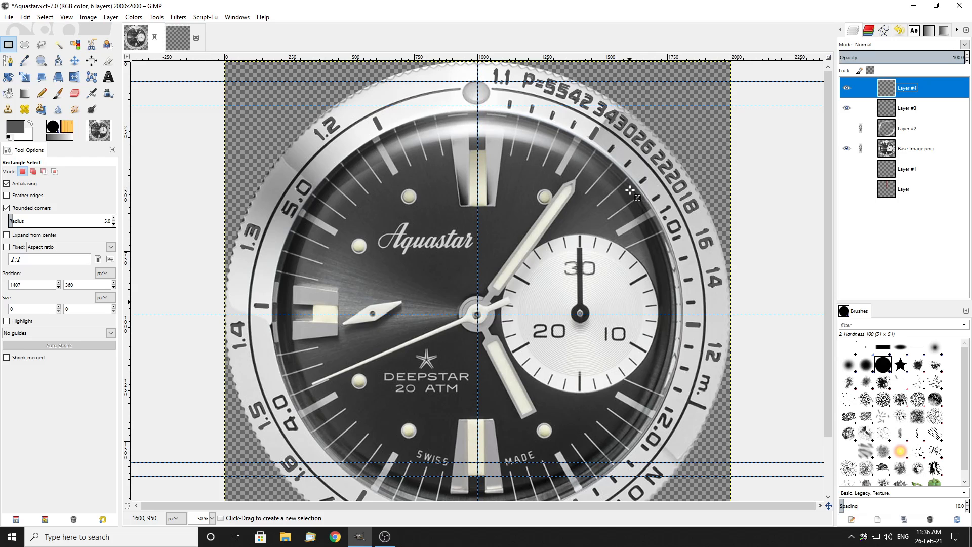
pyautogui.click(847, 150)
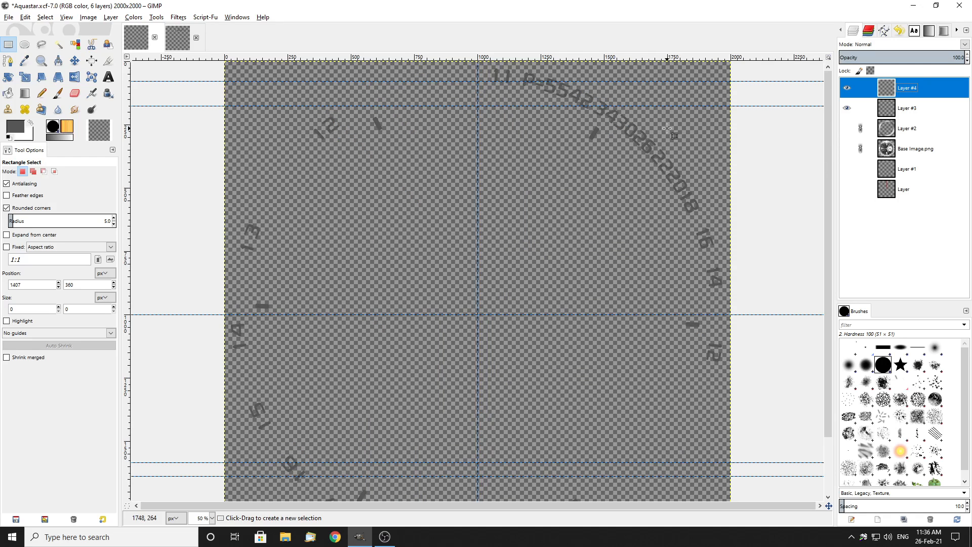
pyautogui.click(847, 128)
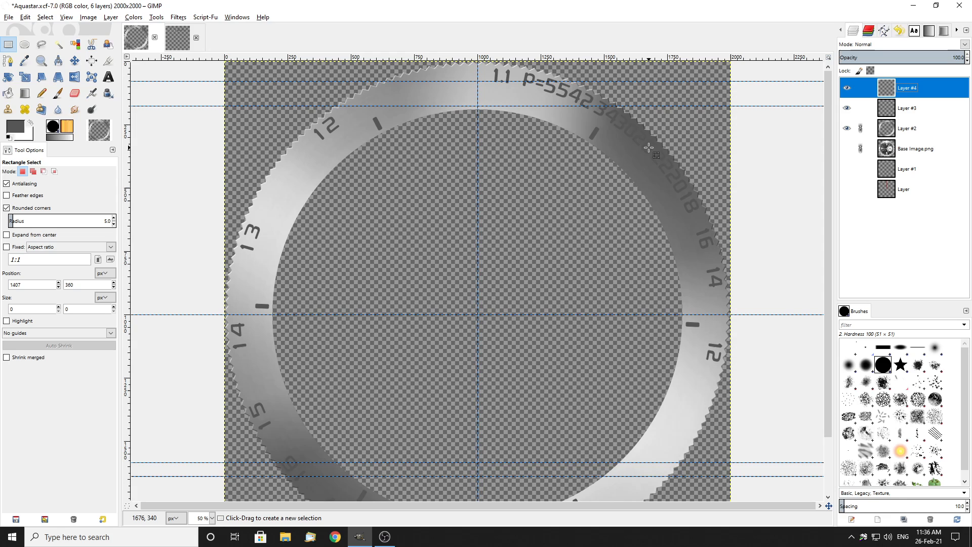